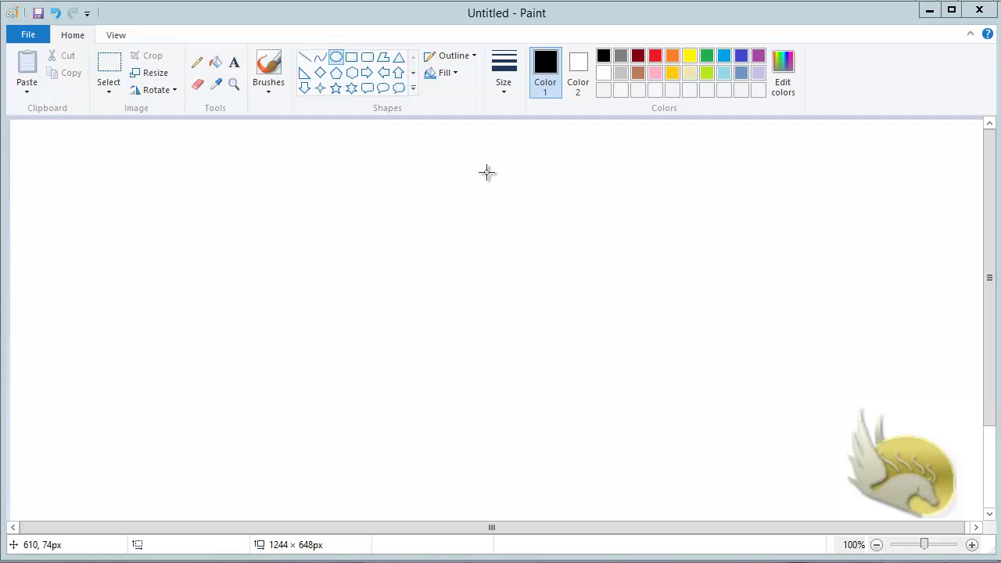
Step: Draw five red outlined circles in a rough ring across the blank Paint canvas
drag(460, 144, 544, 210)
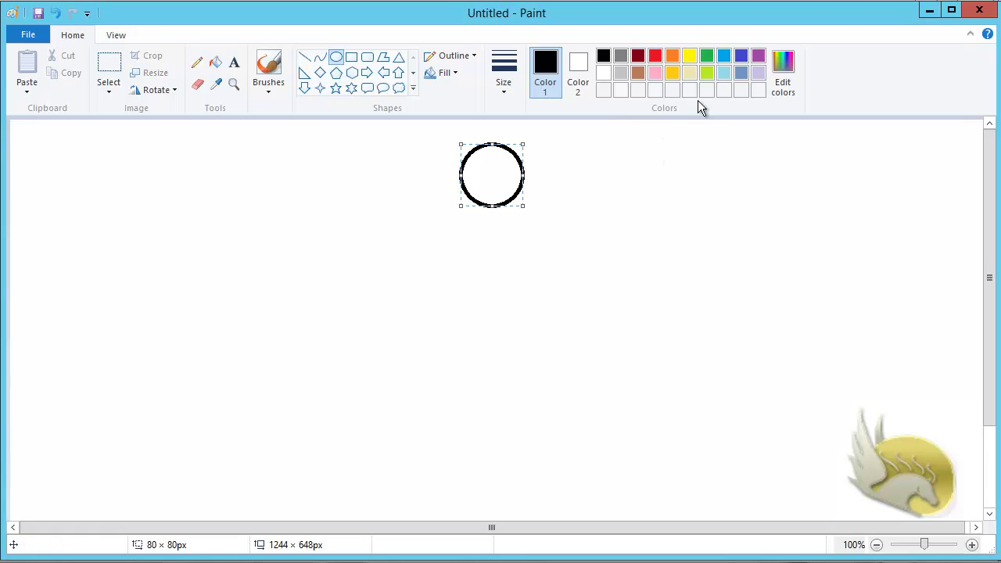
click(656, 57)
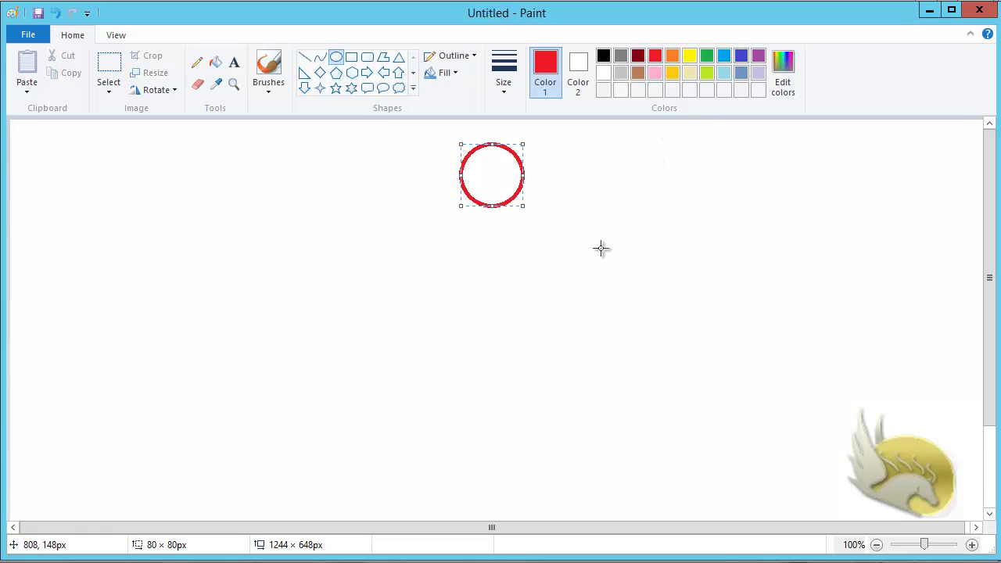
drag(298, 255, 415, 321)
drag(681, 259, 749, 326)
drag(321, 420, 419, 480)
drag(624, 405, 695, 465)
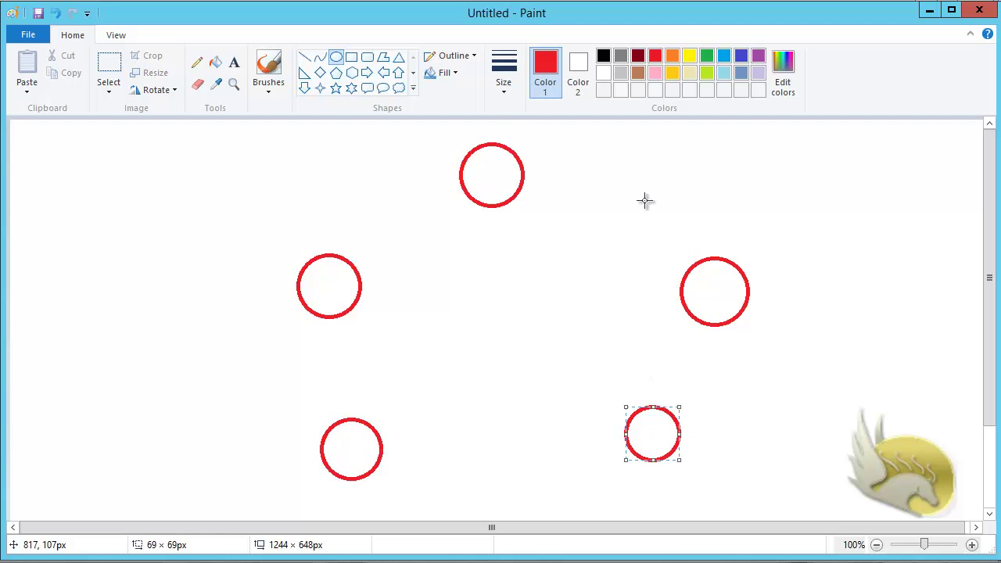
click(305, 58)
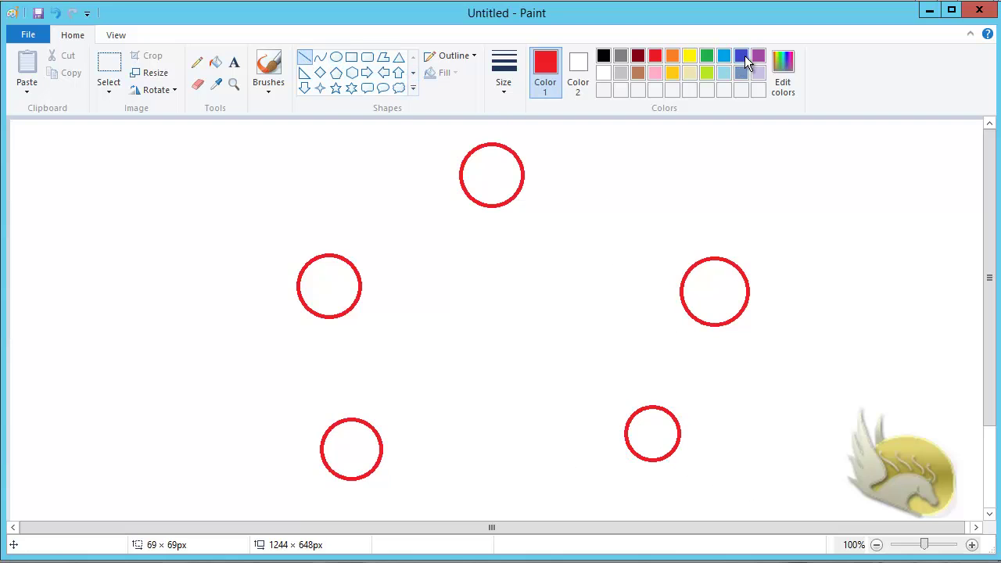
Step: Draw four blue lines: top circle to left and right, left to lower-left, right to lower-right
click(741, 56)
drag(664, 408, 703, 326)
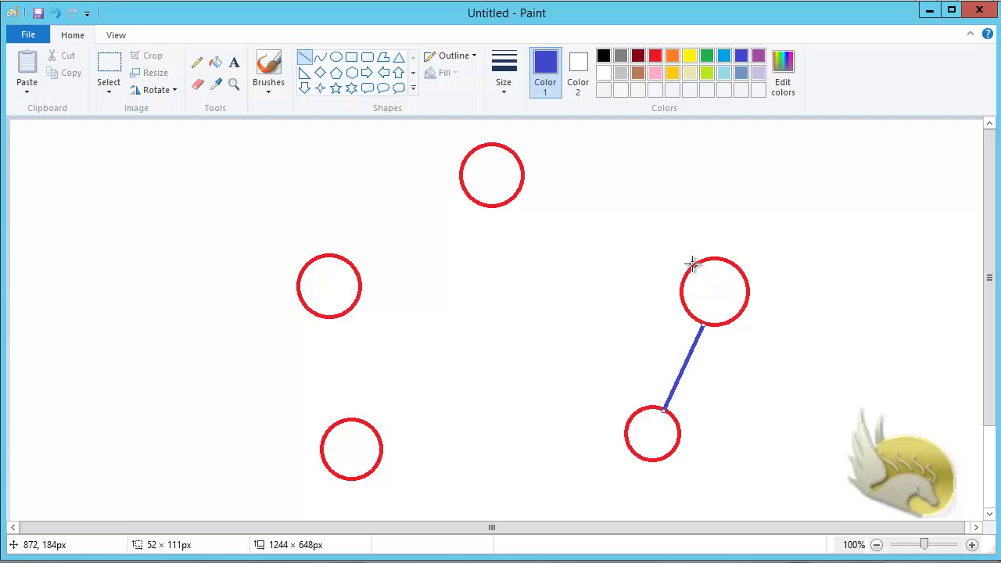
drag(693, 264, 523, 185)
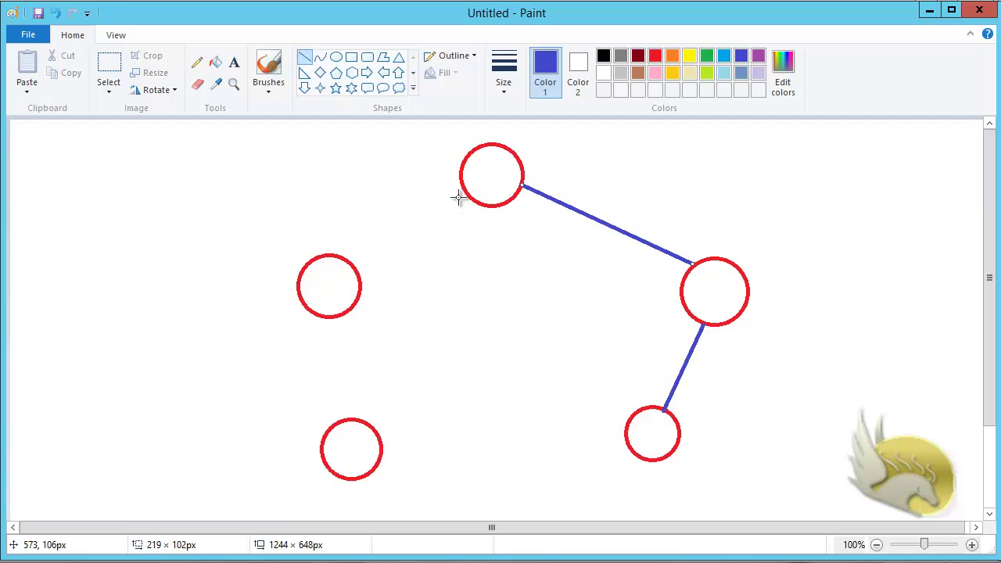
drag(463, 180, 350, 264)
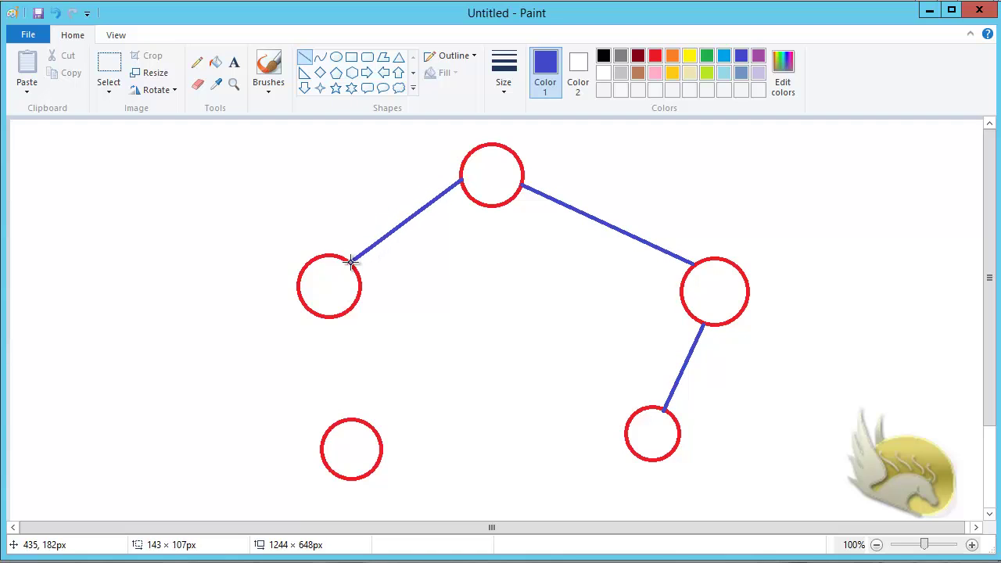
drag(328, 319, 345, 419)
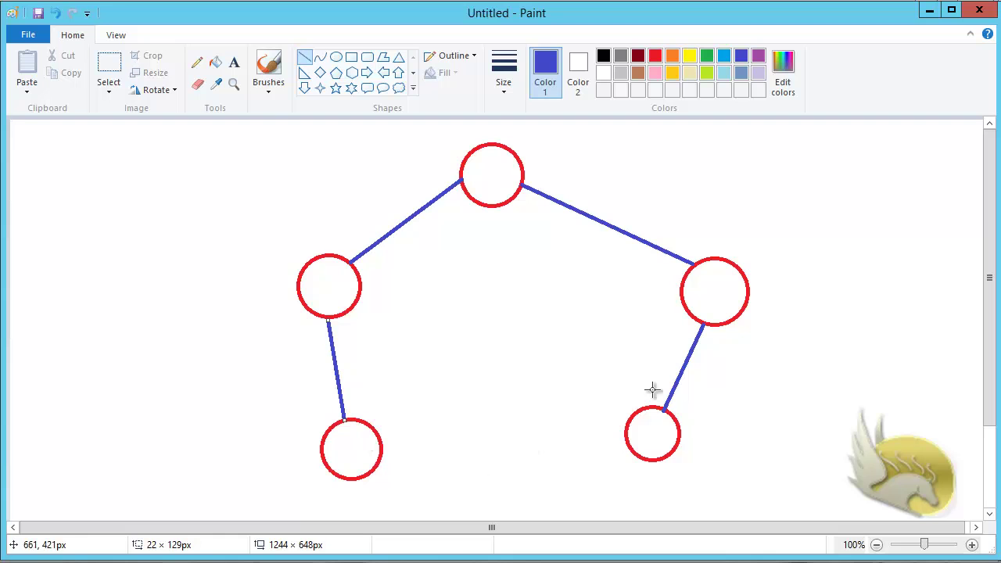
click(234, 62)
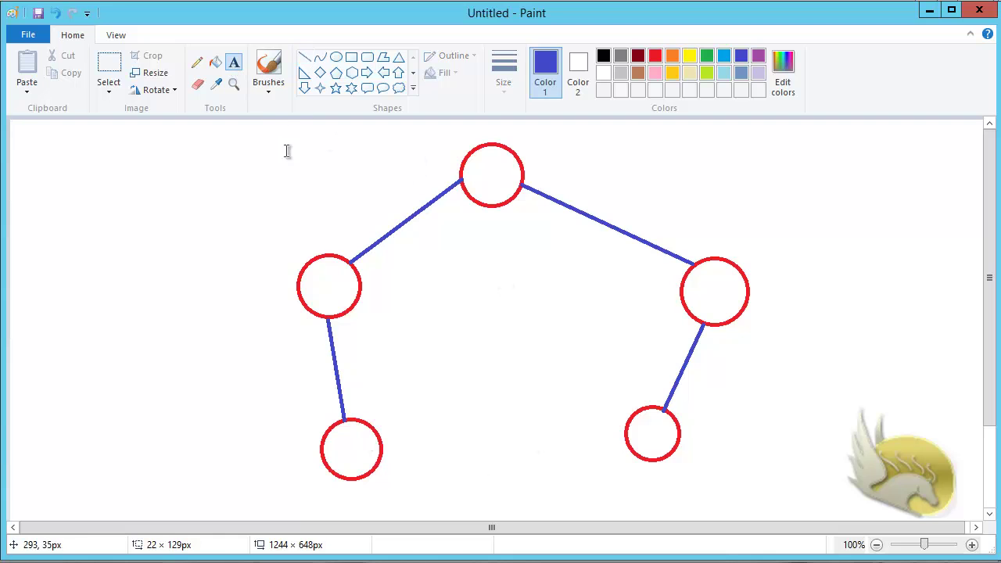
Step: Label the top circle R1 in size 20 text and the left circle R2
click(480, 164)
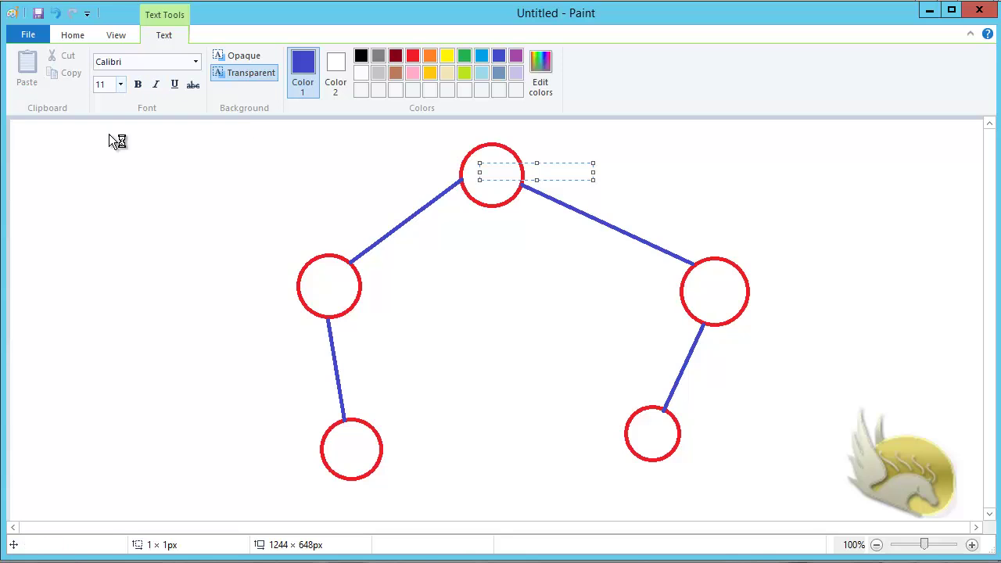
click(120, 84)
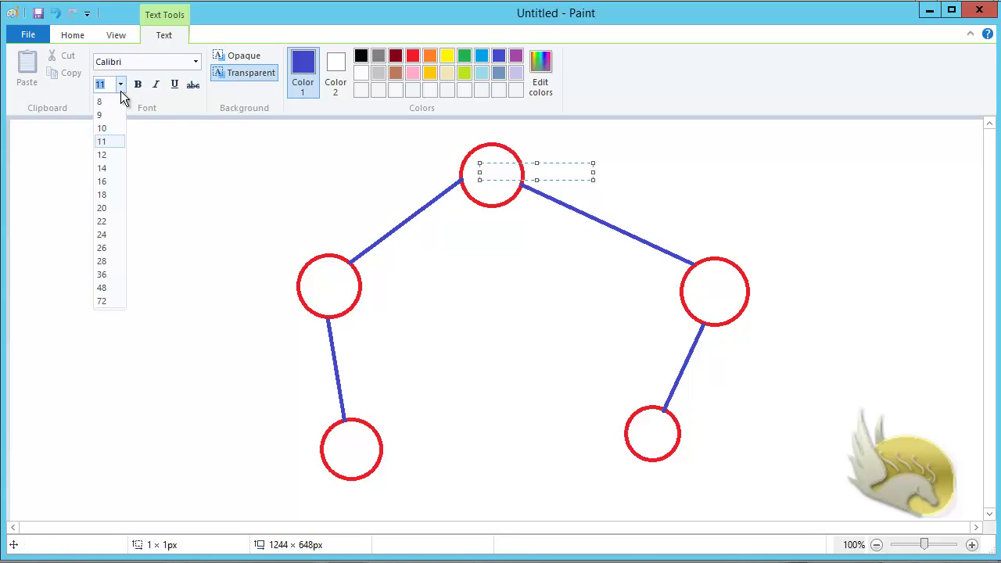
click(101, 207)
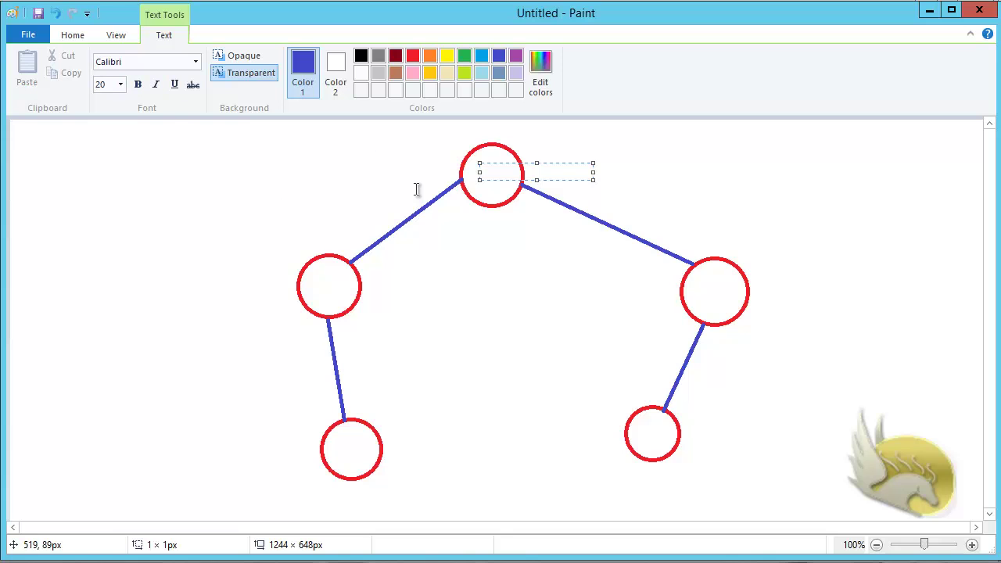
text(R1)
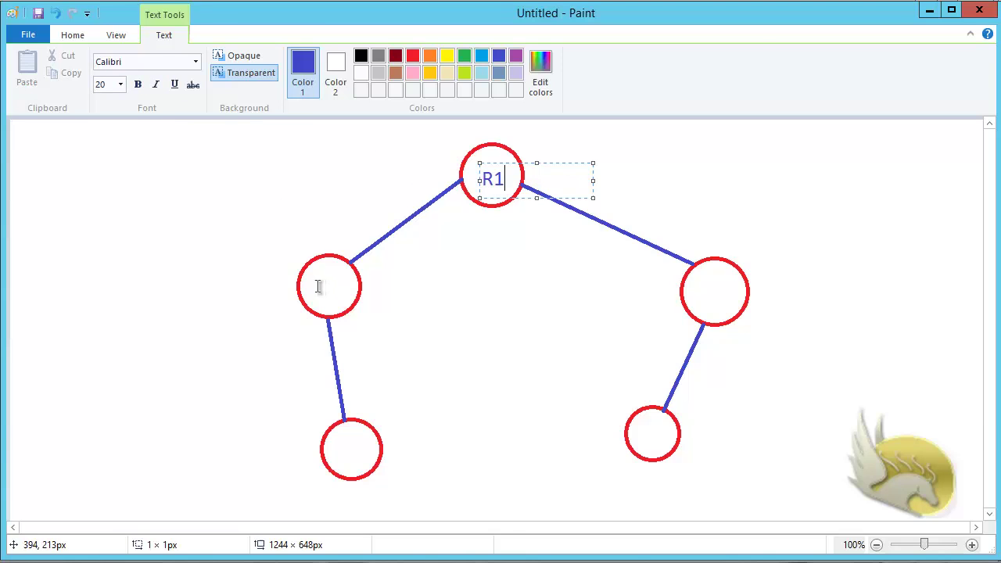
click(319, 286)
click(316, 286)
text(R2)
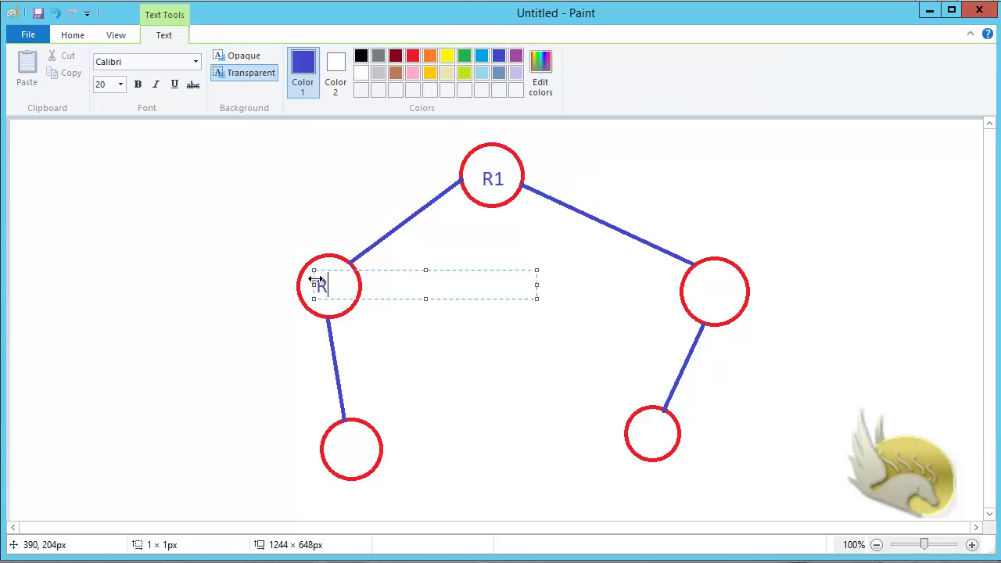
click(706, 291)
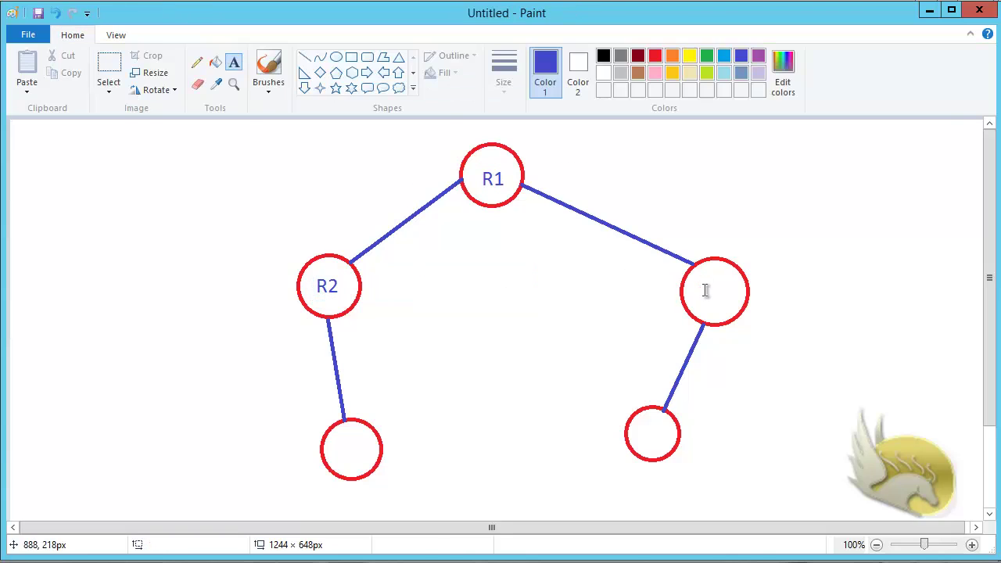
Step: Label the right circle R3 and the lower-left circle R4
click(704, 290)
text(R3)
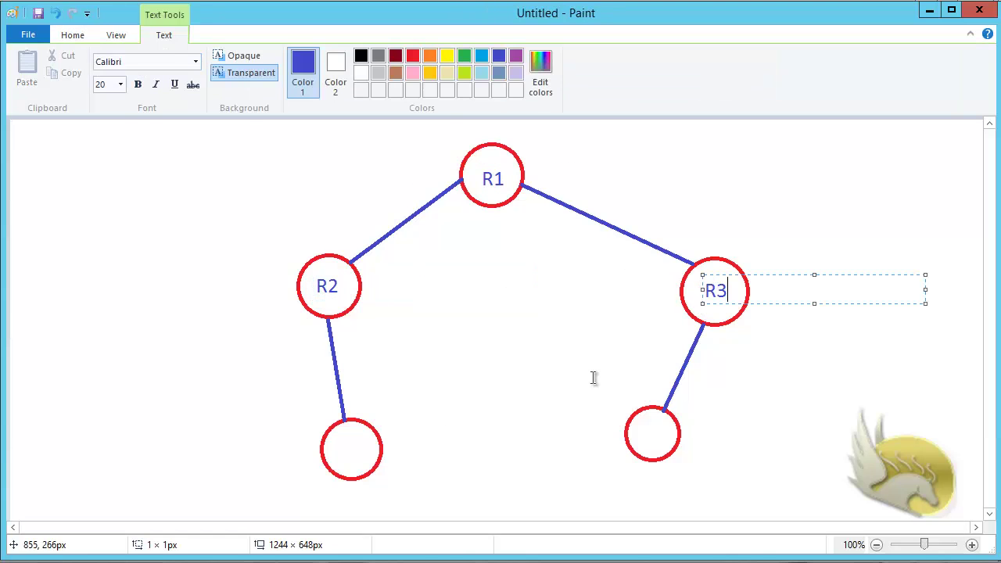
click(347, 451)
click(347, 449)
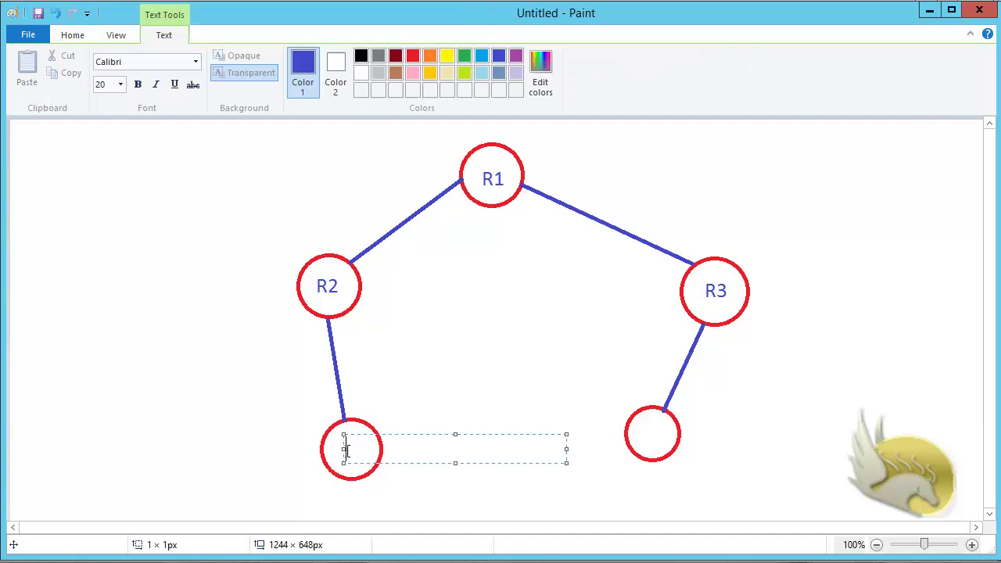
text(R4)
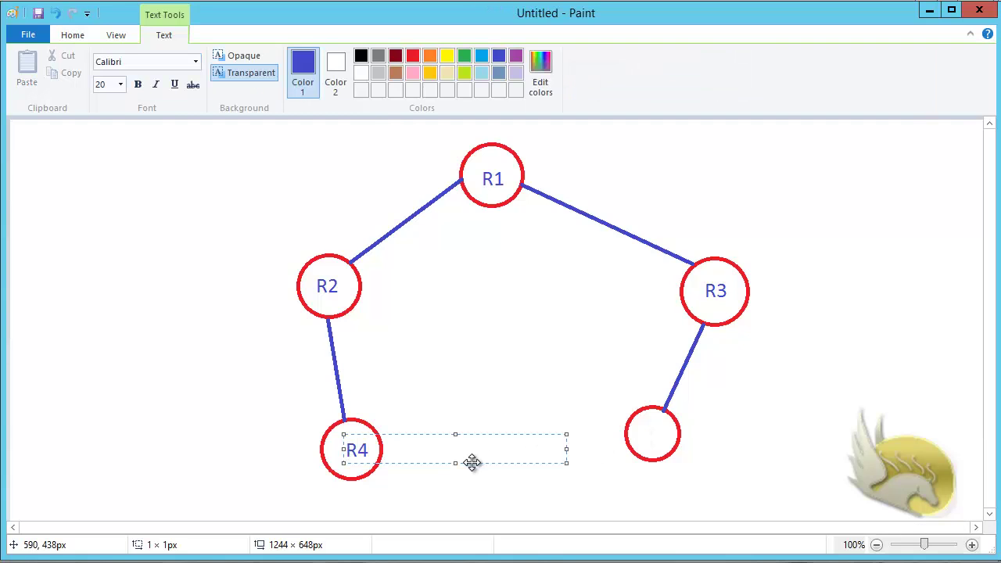
drag(472, 462, 464, 463)
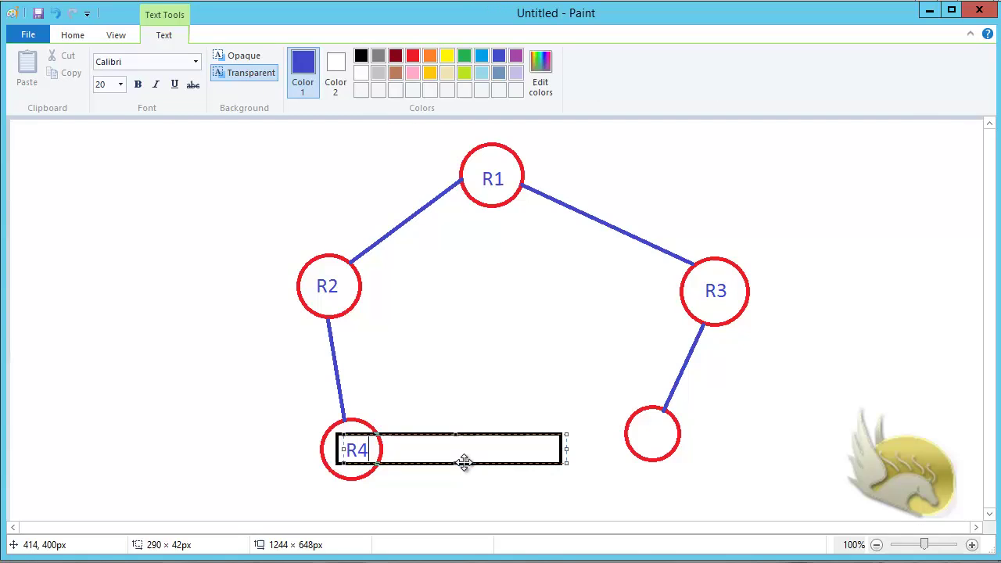
click(653, 442)
Step: Label the lower-right circle R5, then reduce the font size to 12
click(646, 426)
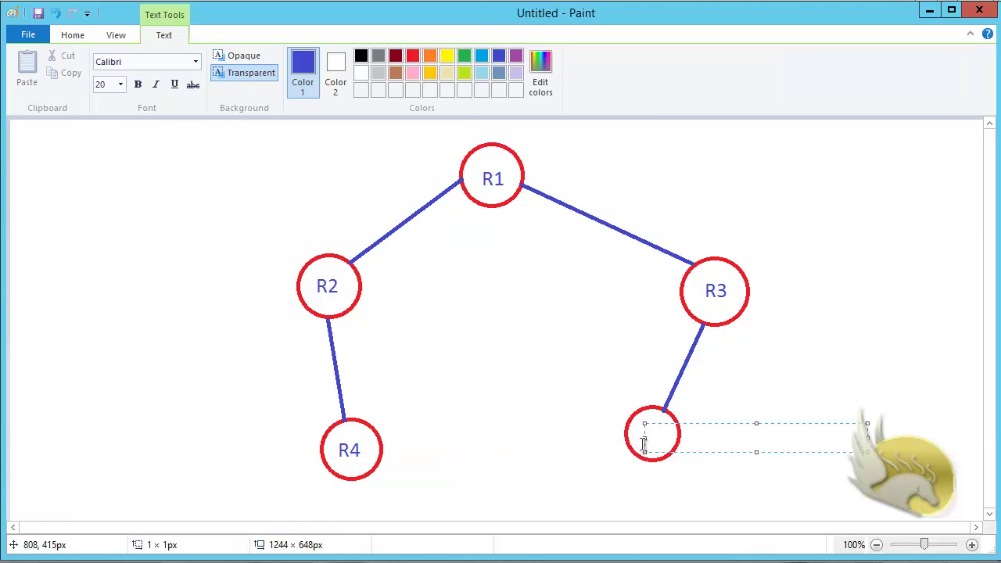
text(R5)
drag(708, 452, 703, 451)
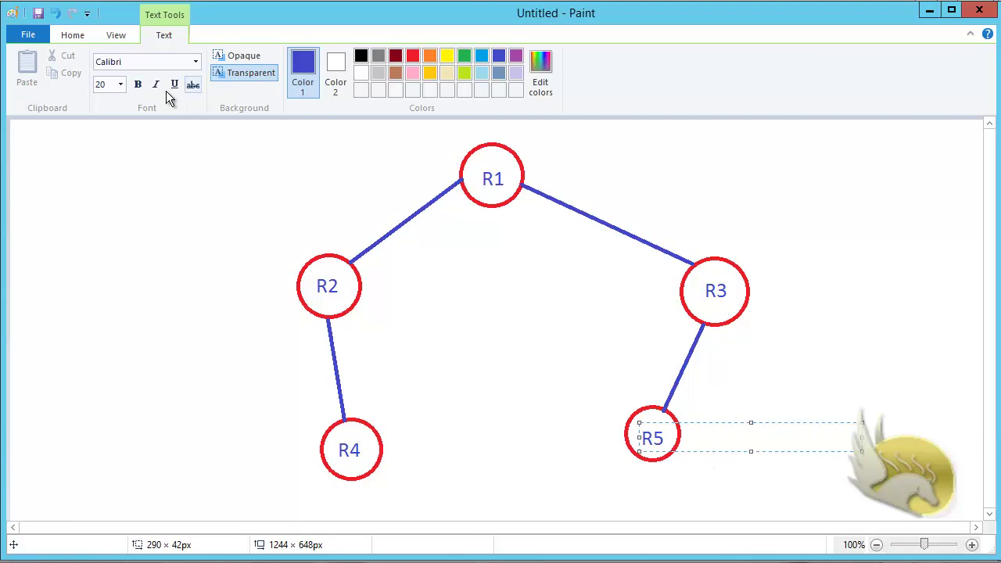
click(122, 87)
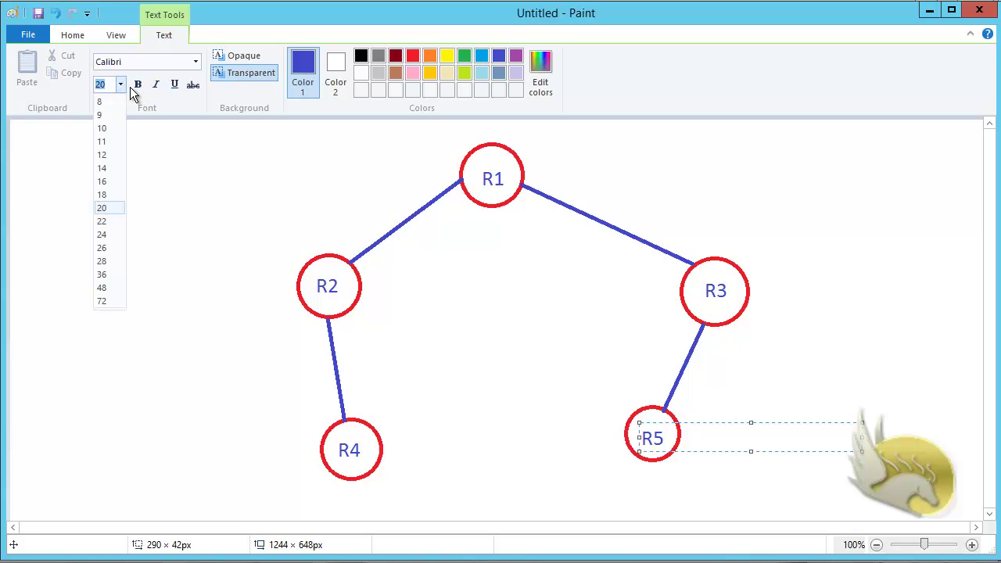
click(106, 154)
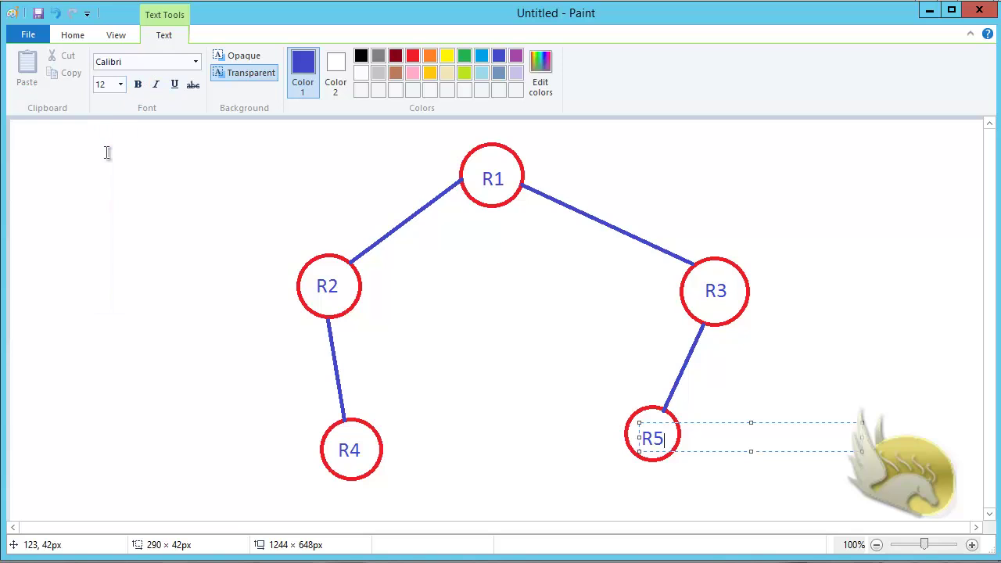
click(530, 190)
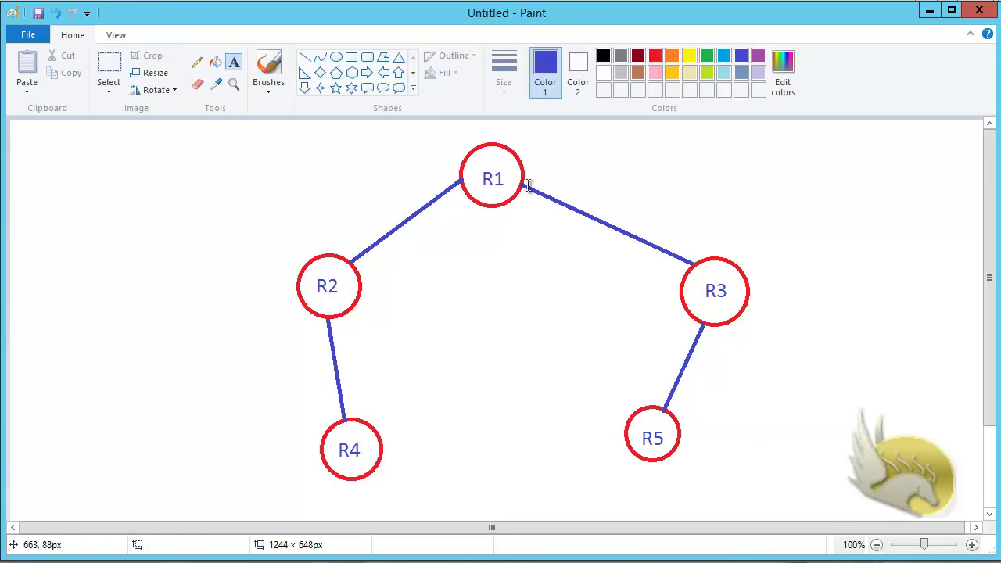
Step: Add e1 and e2 interface labels at the ends of the R1–R3 and R1–R2 links
click(526, 172)
text(Se)
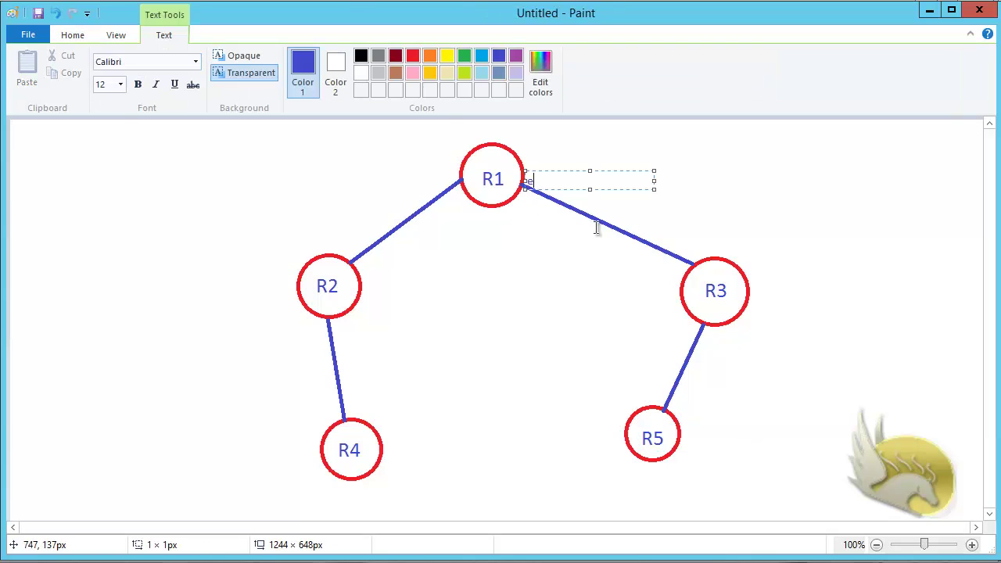
text(1)
click(685, 252)
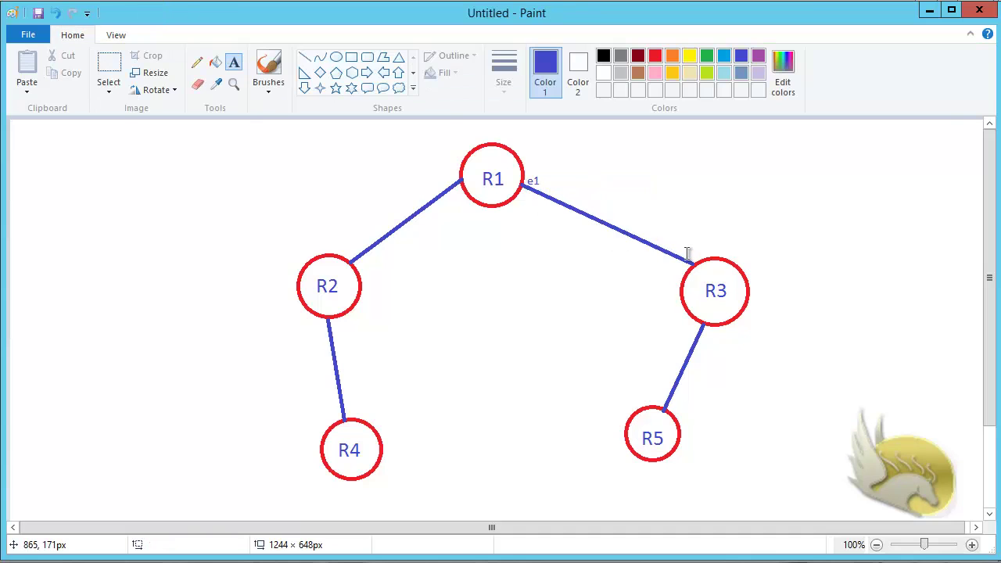
click(687, 253)
text(e)
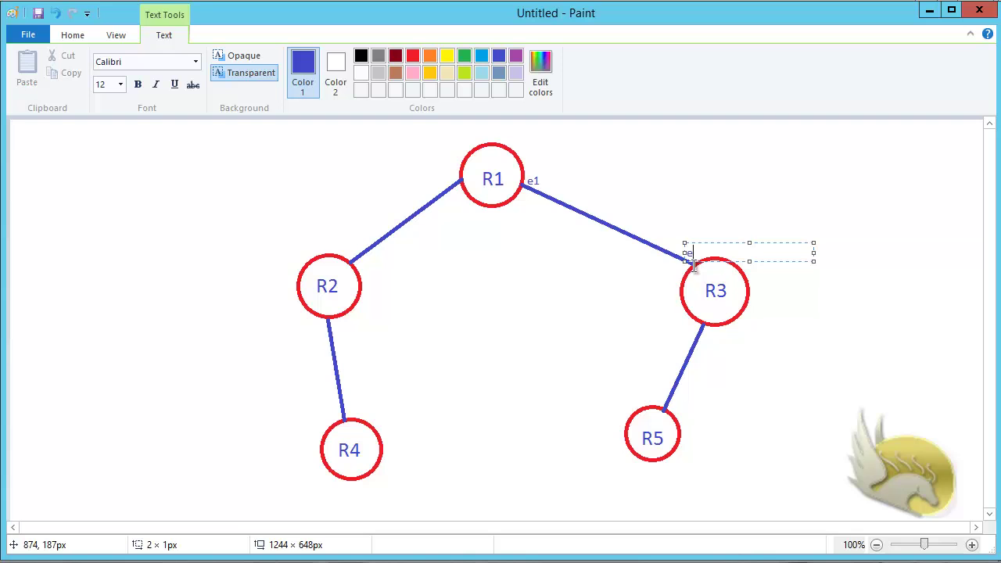
text(1)
click(450, 185)
click(451, 178)
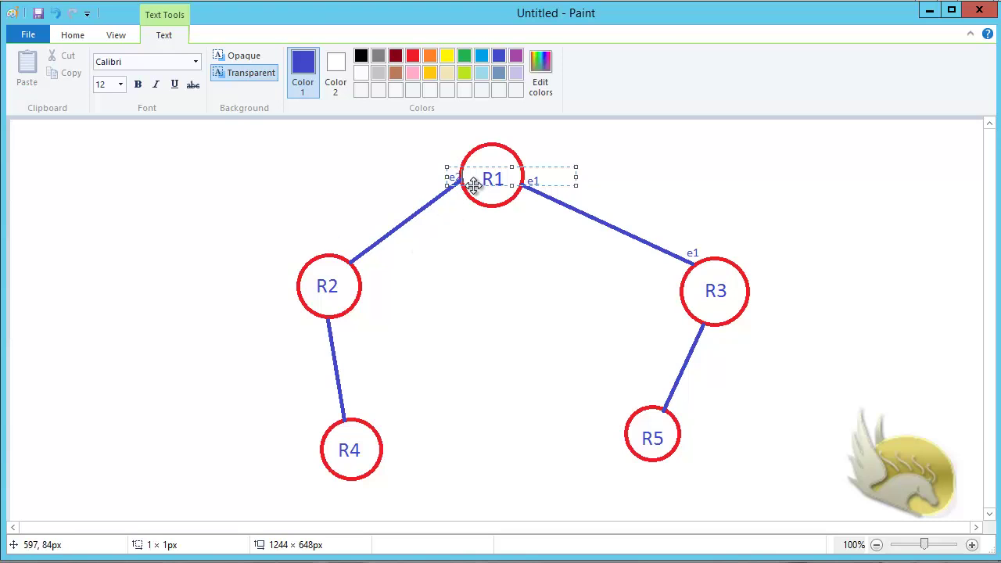
drag(476, 188, 471, 188)
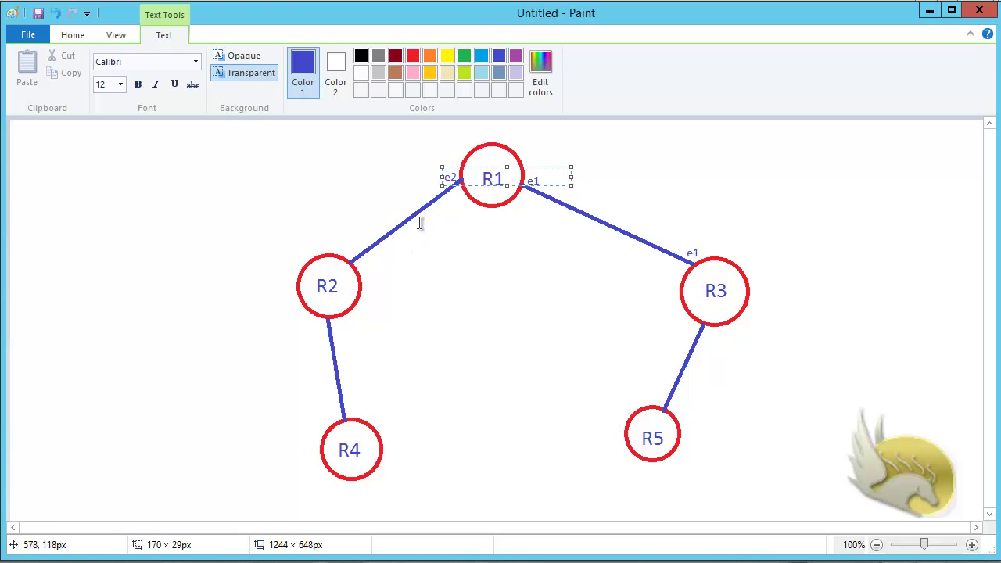
click(343, 267)
click(340, 247)
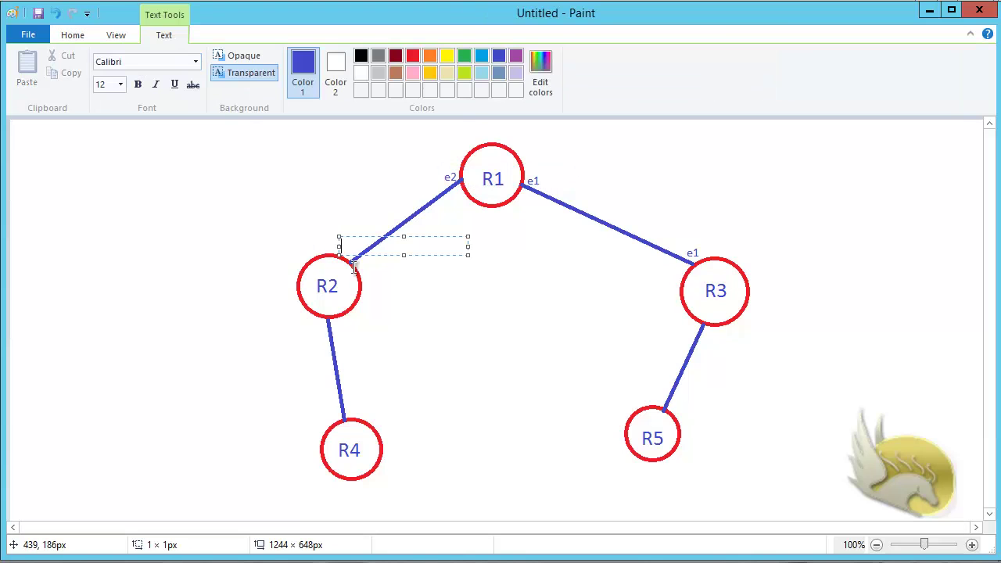
click(299, 325)
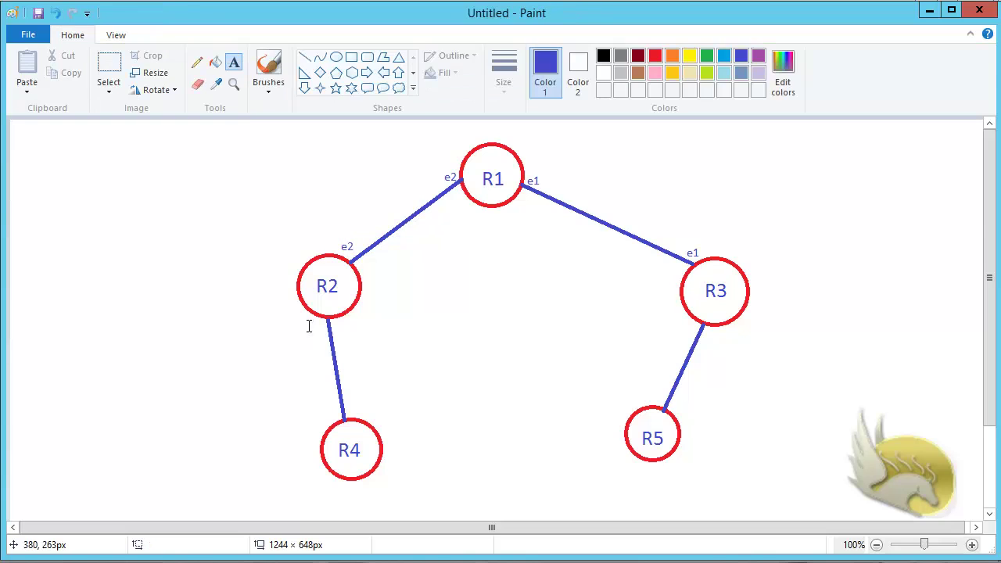
Step: Mark both ends of the R2–R4 link e1 and both ends of the R3–R5 link e2
click(305, 316)
text(e1)
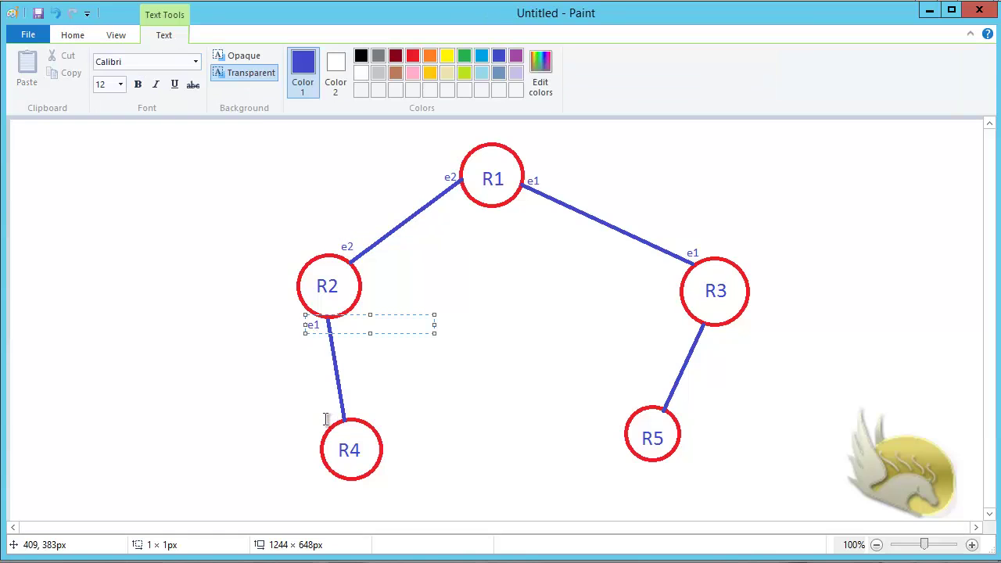
click(325, 418)
click(323, 407)
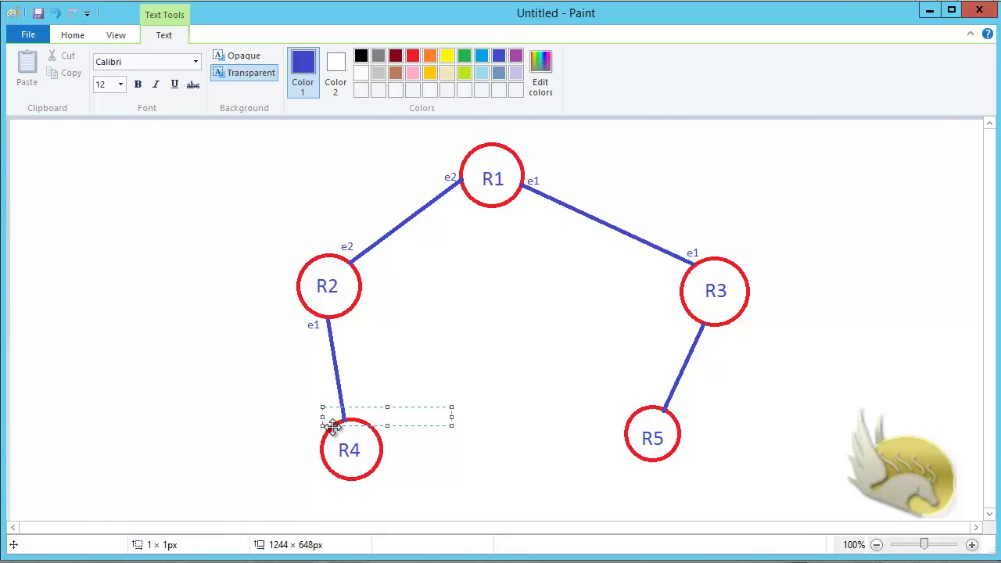
text(e1)
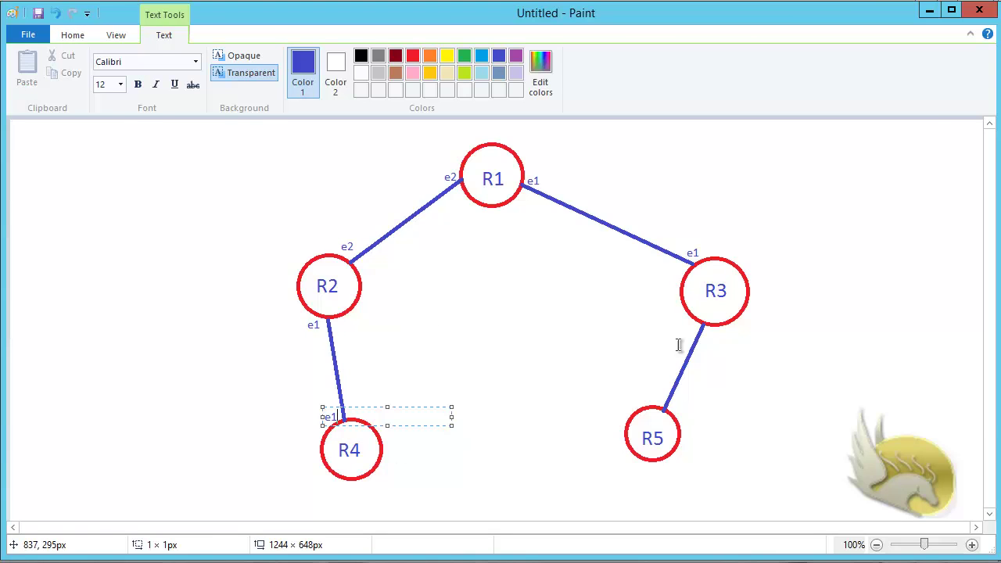
click(708, 338)
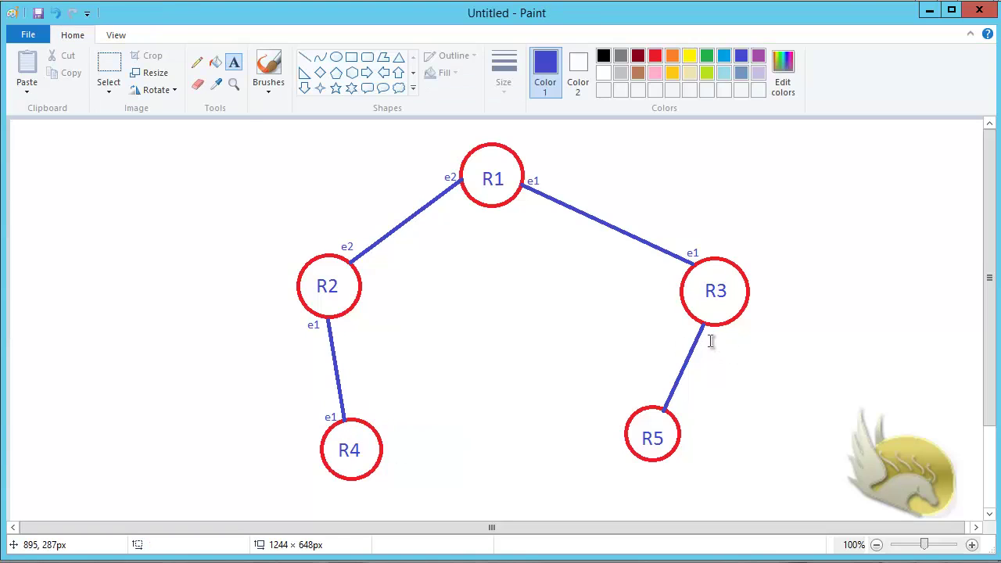
click(707, 329)
text(e2)
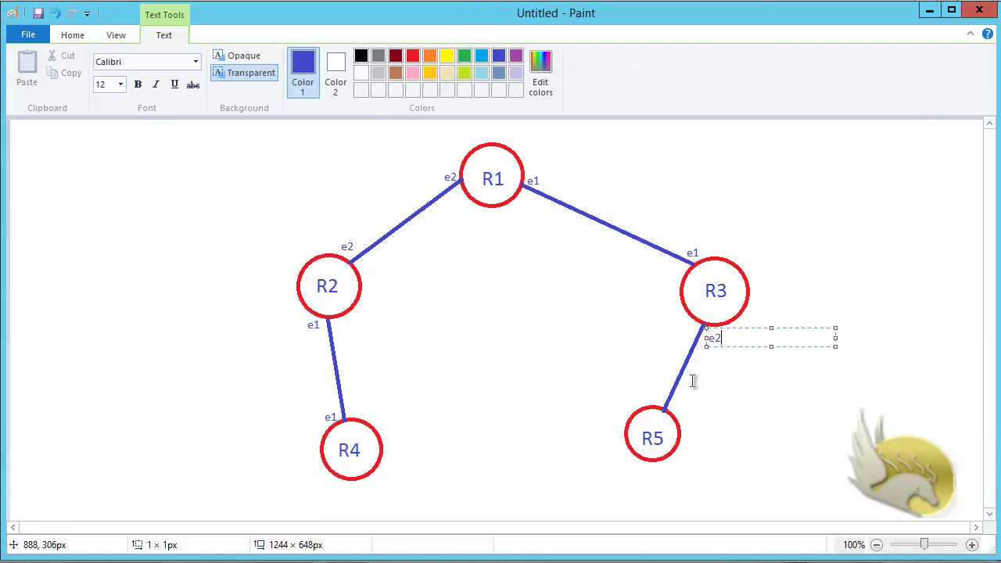
click(674, 400)
click(674, 397)
text(e2)
click(711, 452)
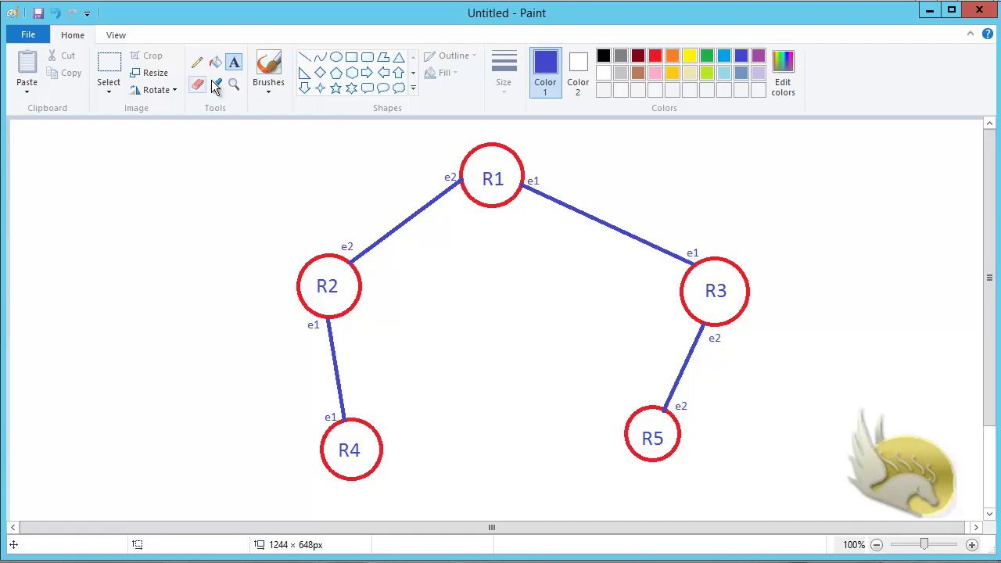
Step: In purple size-18 text, label the R1–R3 link VLAN 13 and the R1–R2 link VLAN 12
click(587, 205)
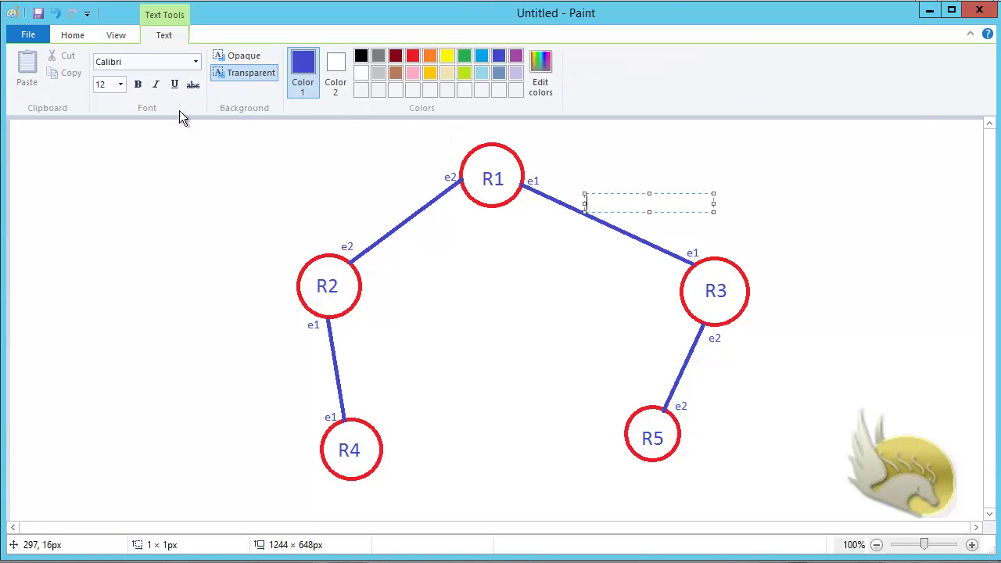
click(121, 85)
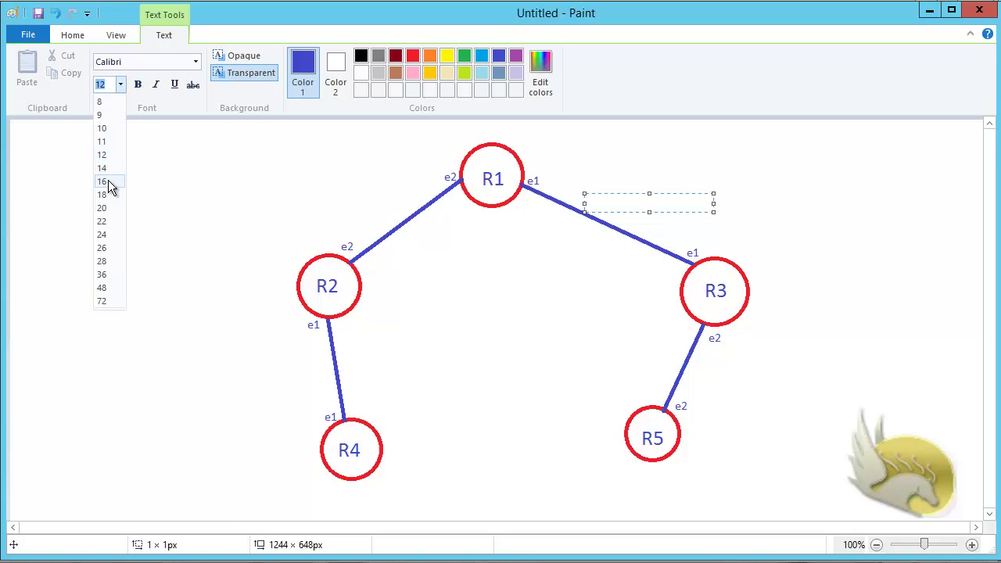
click(110, 190)
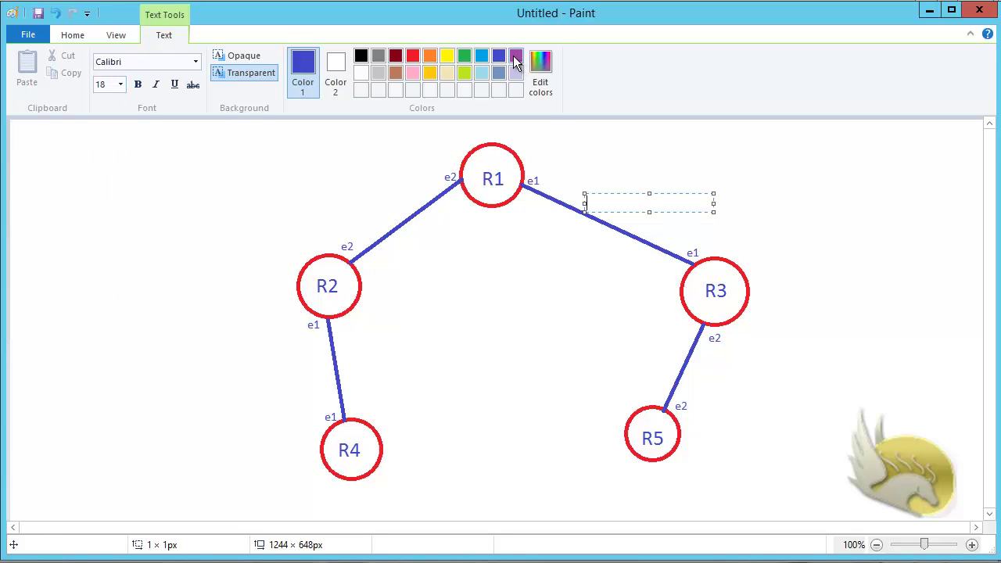
click(516, 57)
text(VLAN 13)
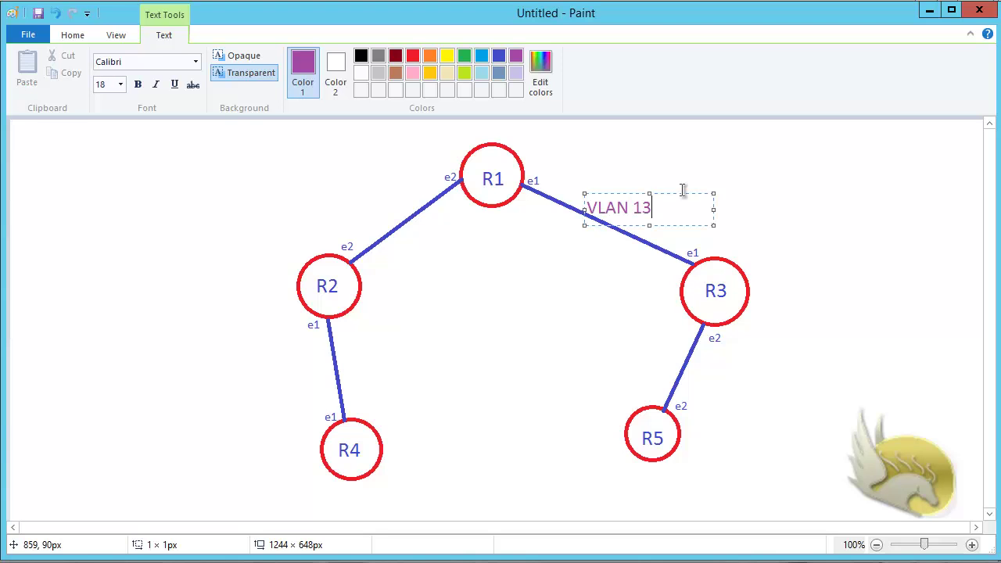
click(335, 205)
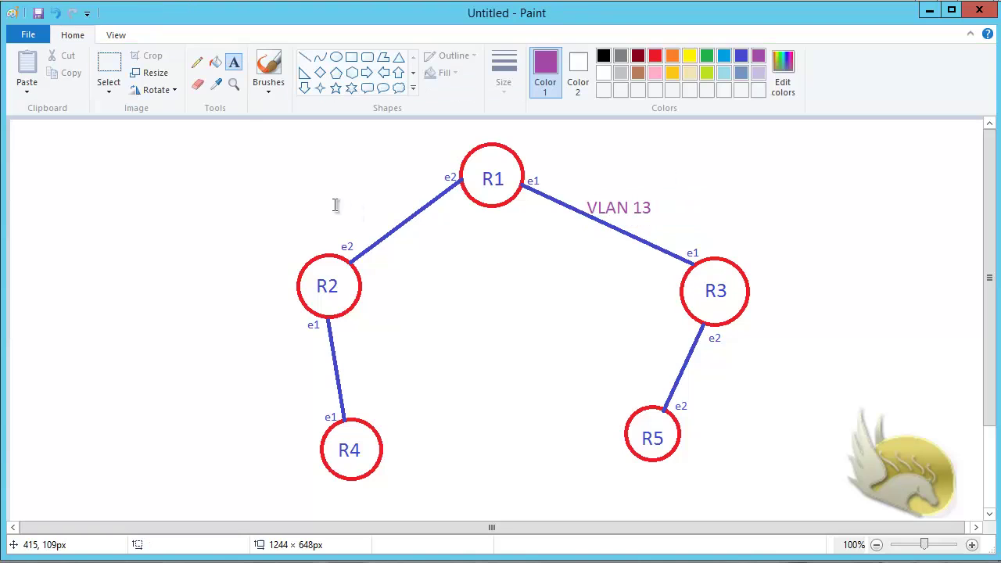
click(336, 205)
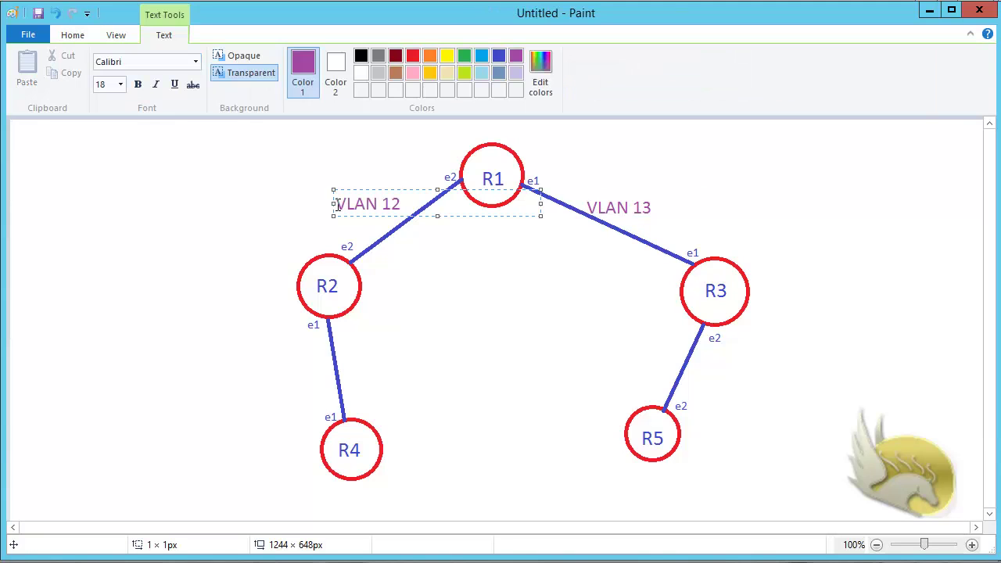
click(695, 371)
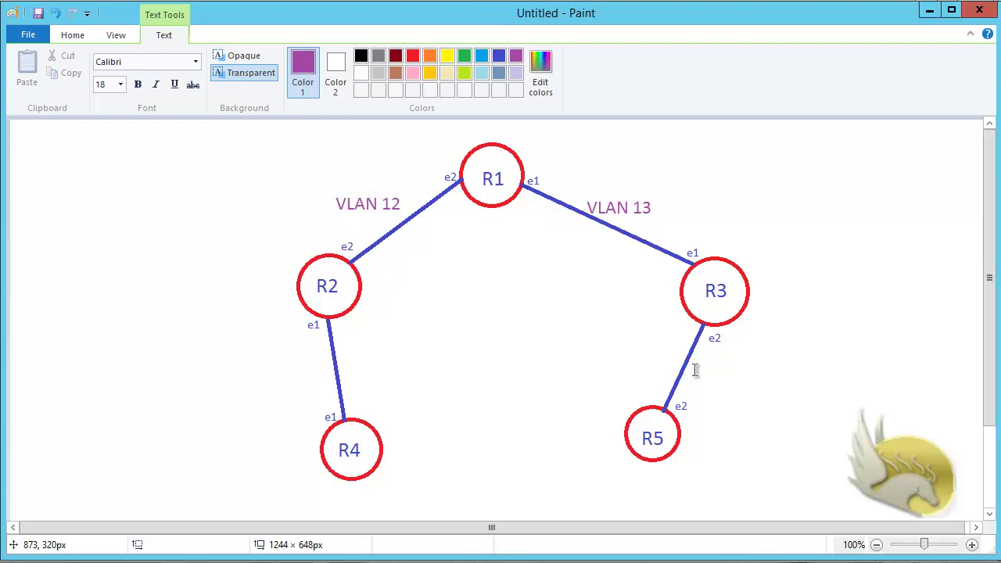
Step: Add VLAN 35 beside the R3–R5 link and VLAN 24 beside the R2–R4 link
click(694, 370)
text(VLAN 35)
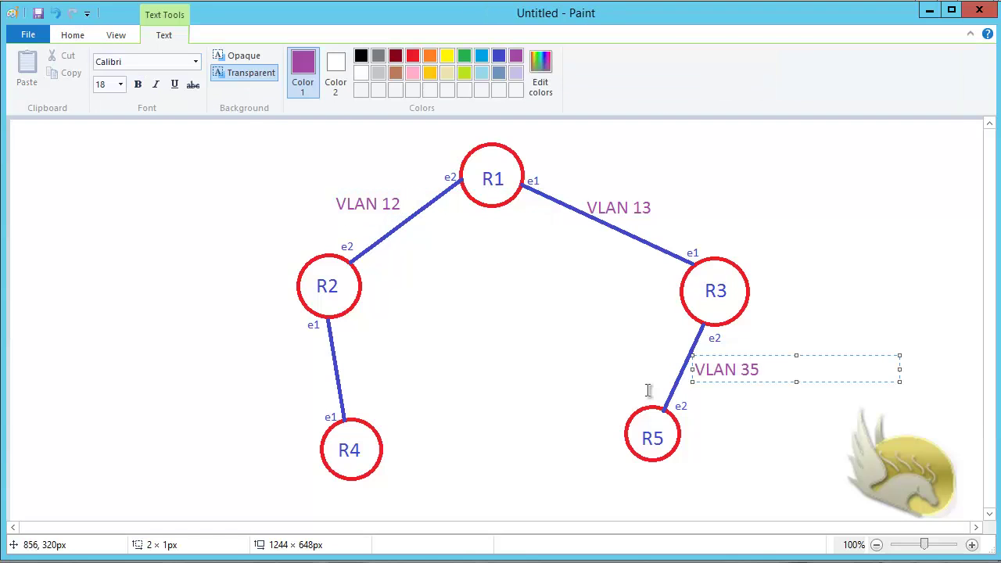
click(223, 376)
click(223, 376)
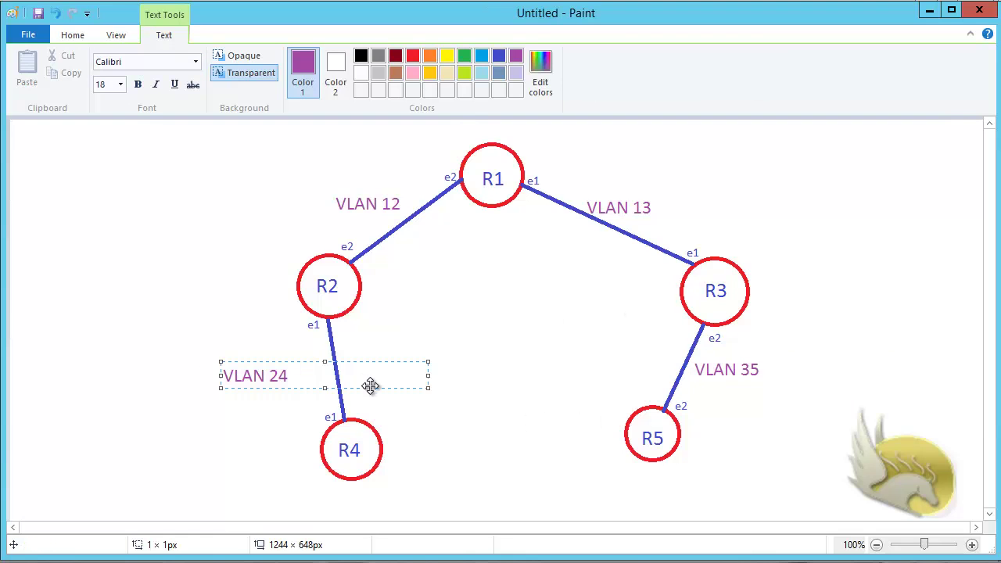
drag(377, 387, 389, 384)
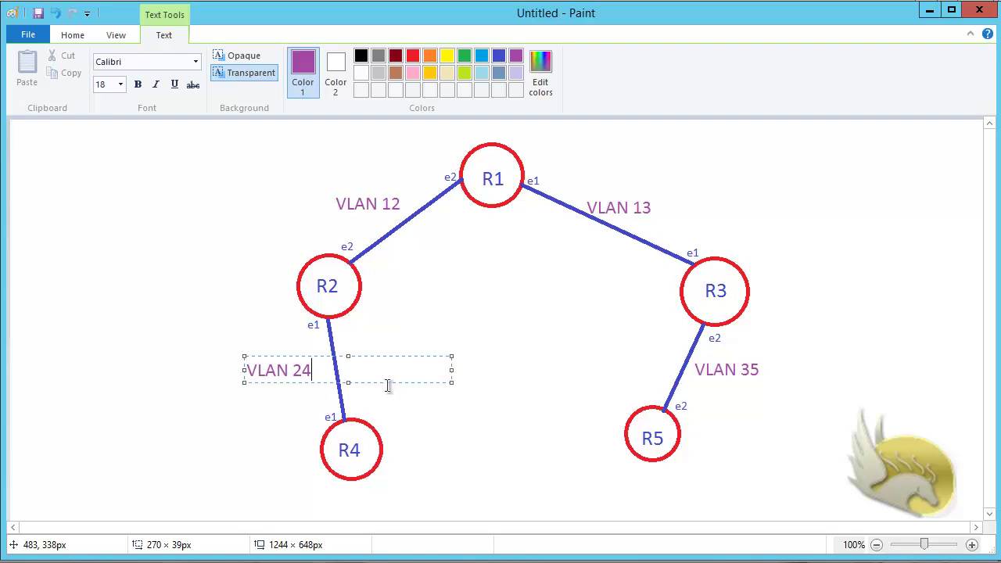
click(121, 85)
Step: In blue size-12 text, add 10.10.13.0/24 under VLAN 13 and 10.10.12.0/24 under VLAN 12
click(102, 155)
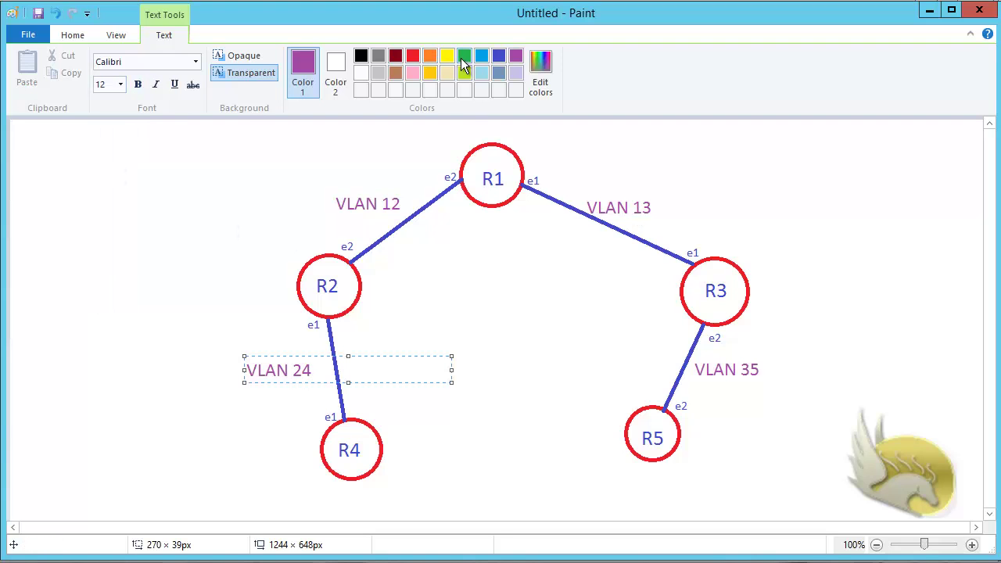
click(499, 57)
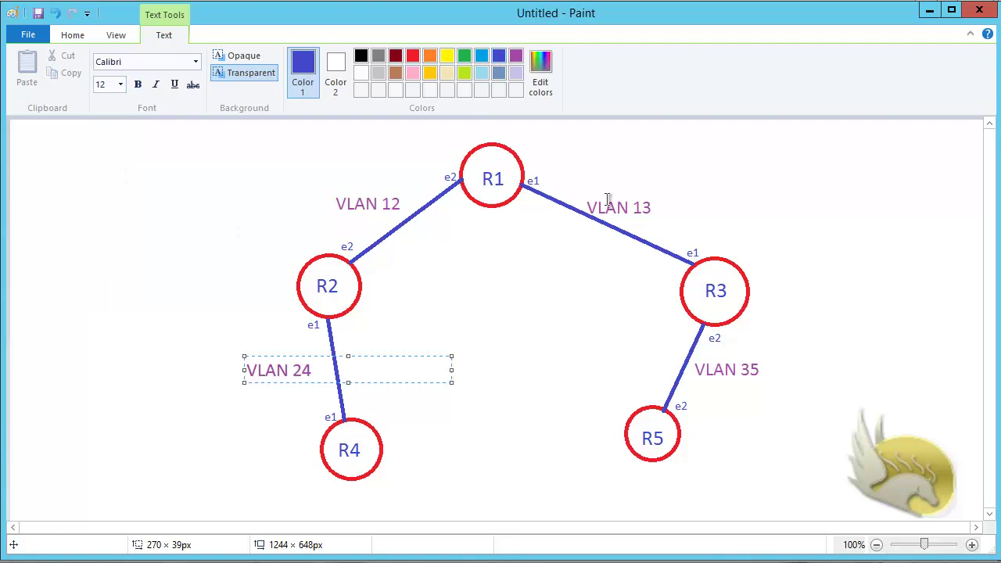
click(614, 219)
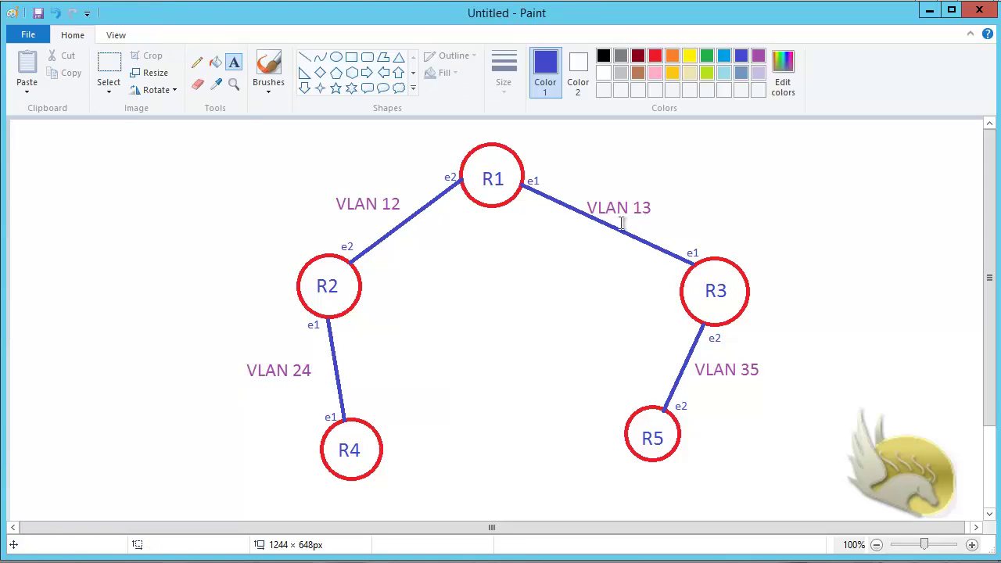
click(617, 210)
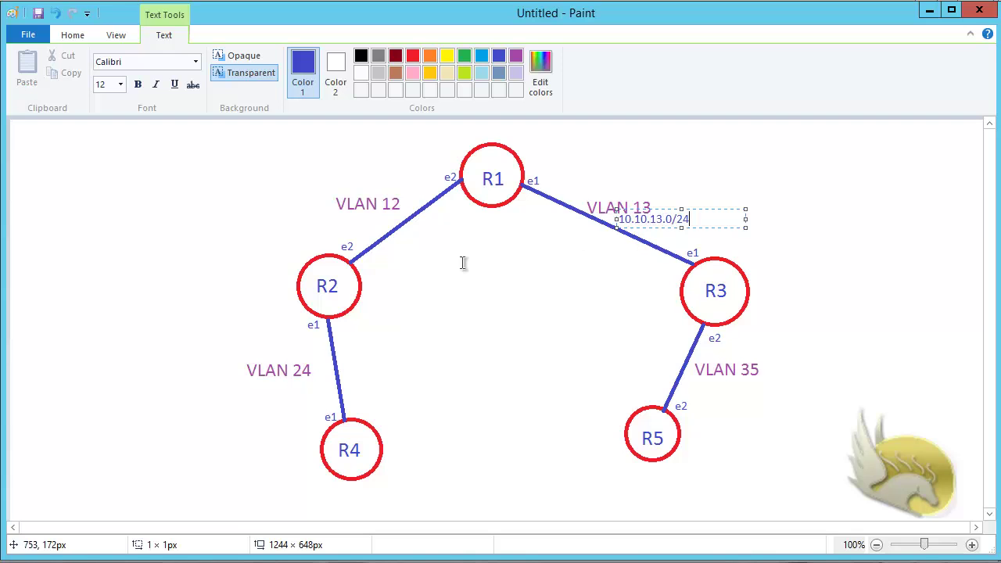
click(290, 225)
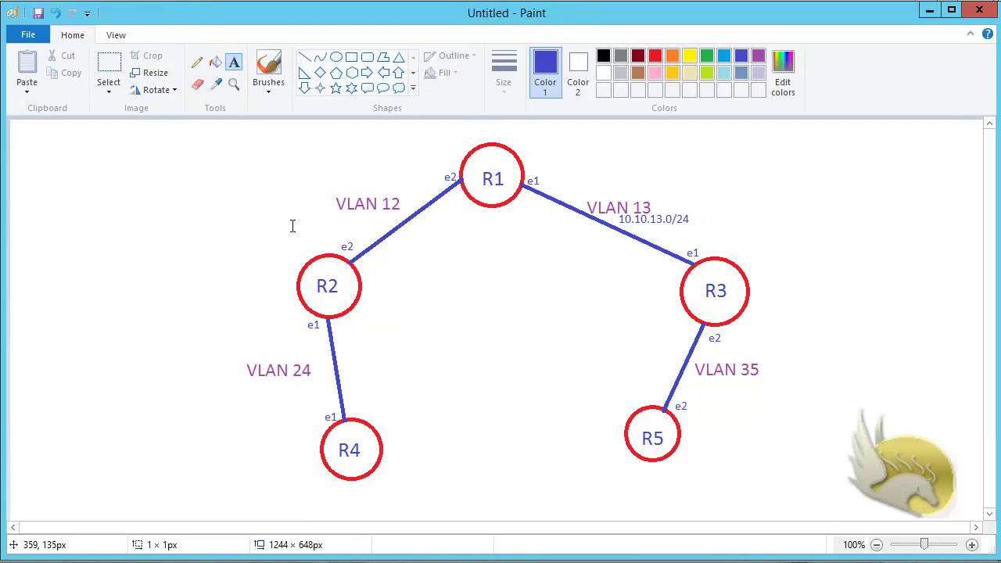
click(291, 225)
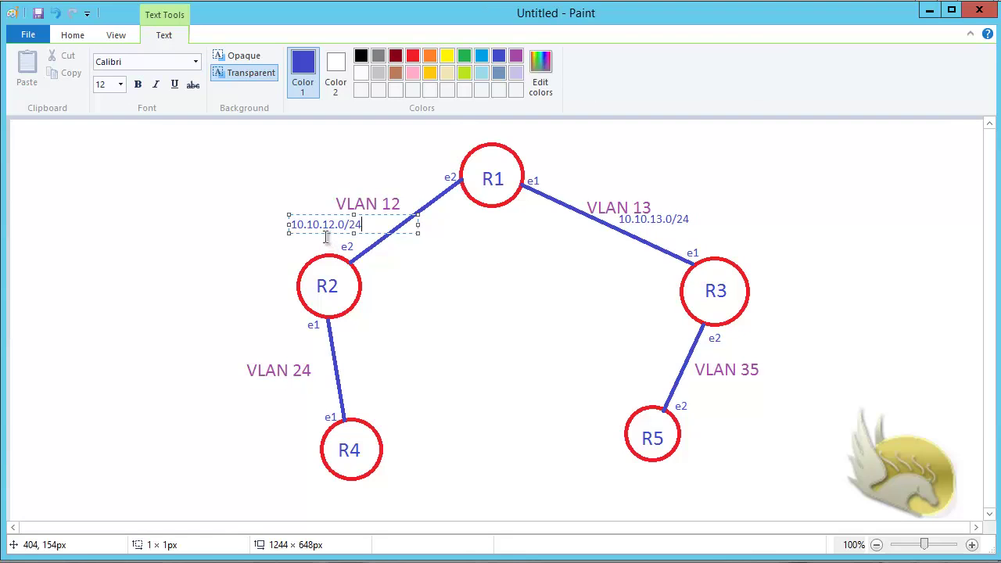
drag(328, 232, 345, 232)
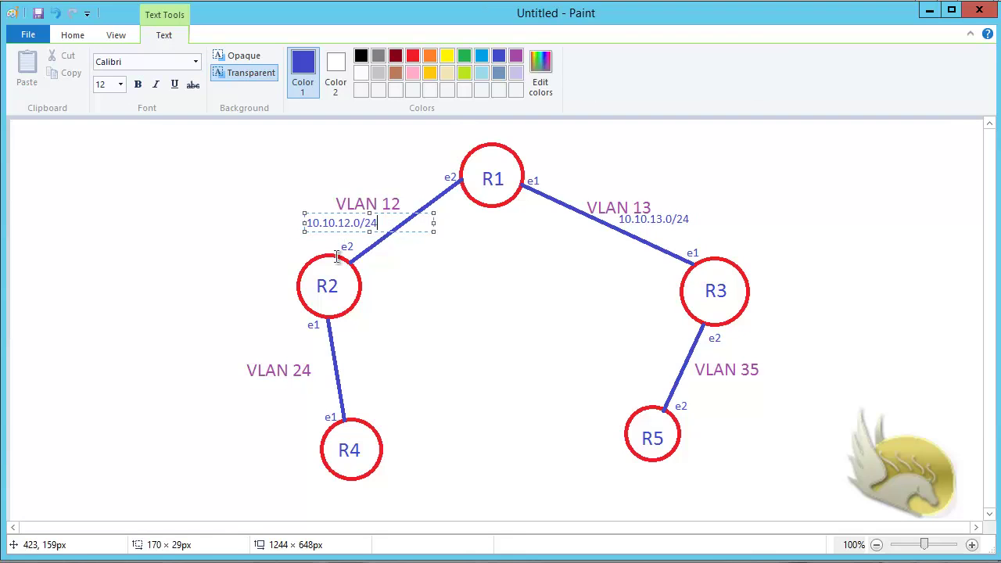
click(681, 387)
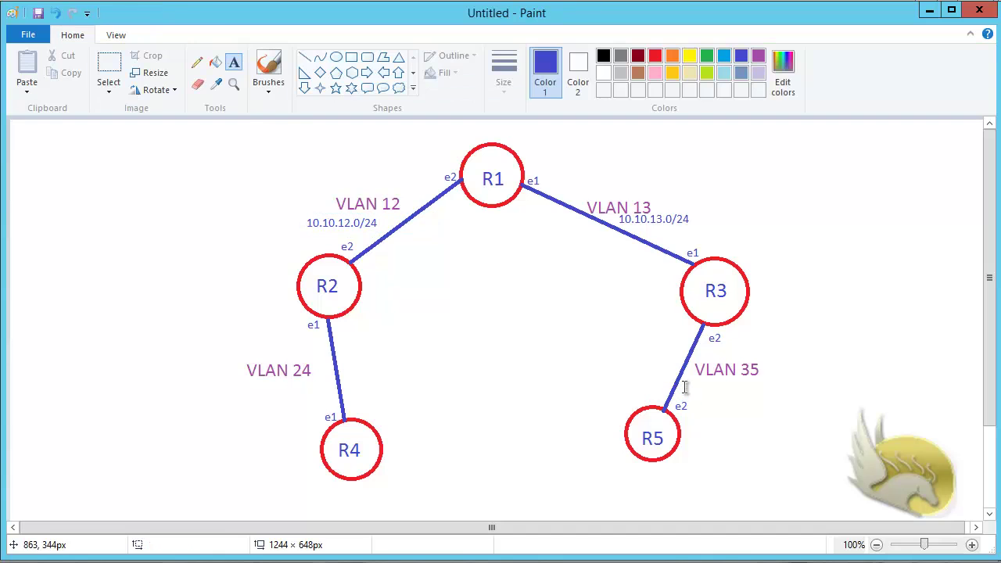
Step: Add 172.16.35.0/24 under VLAN 35 and 192.168.24.0/24 under VLAN 24
click(682, 378)
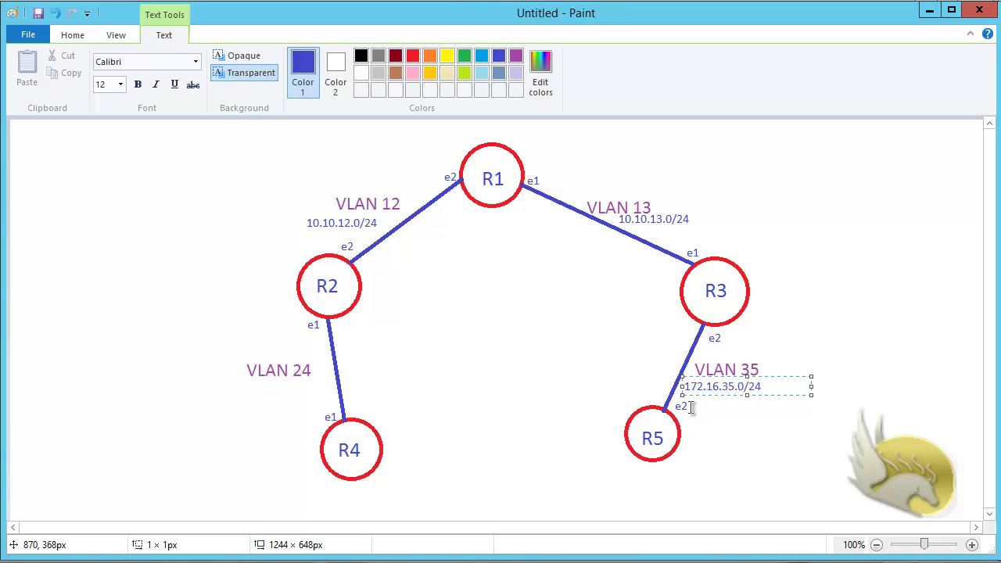
click(247, 386)
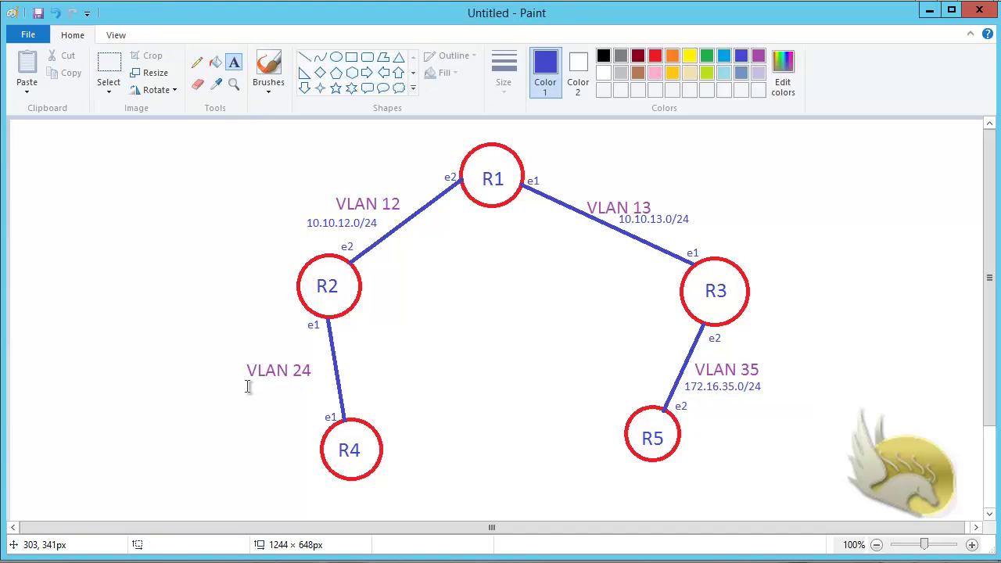
click(248, 385)
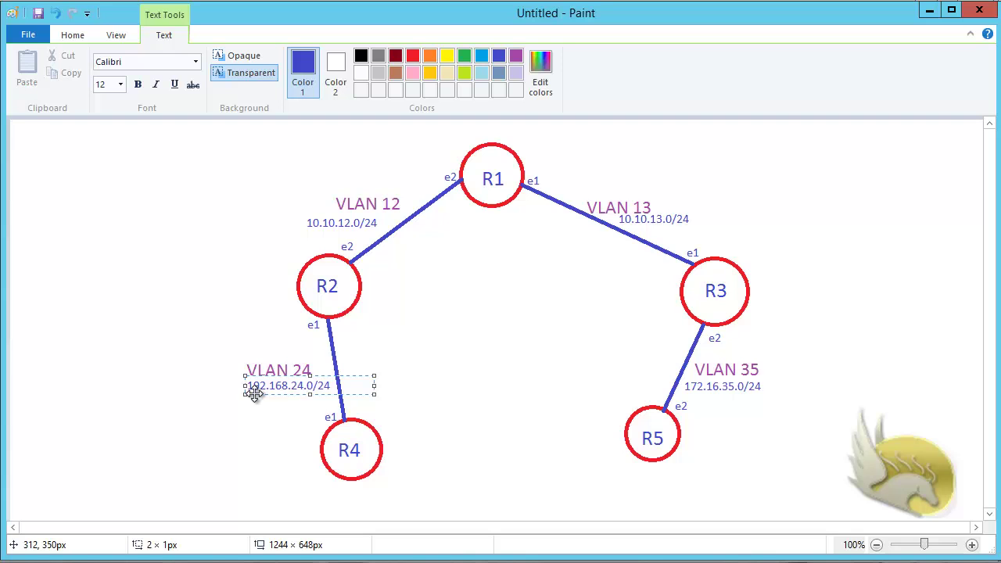
click(834, 499)
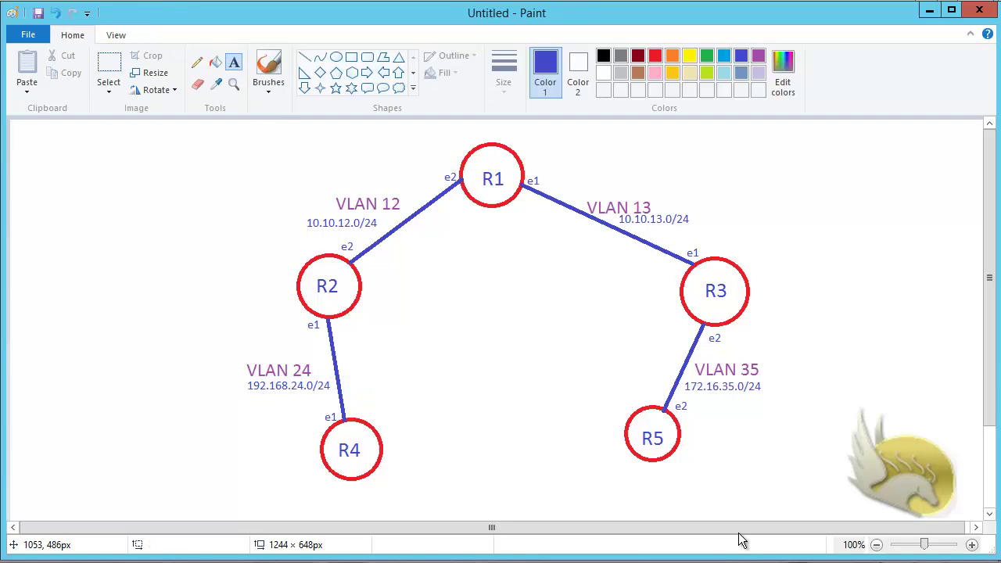
Step: Save the labelled topology drawing with Ctrl+S under the file name TOPO
key(ctrl+s)
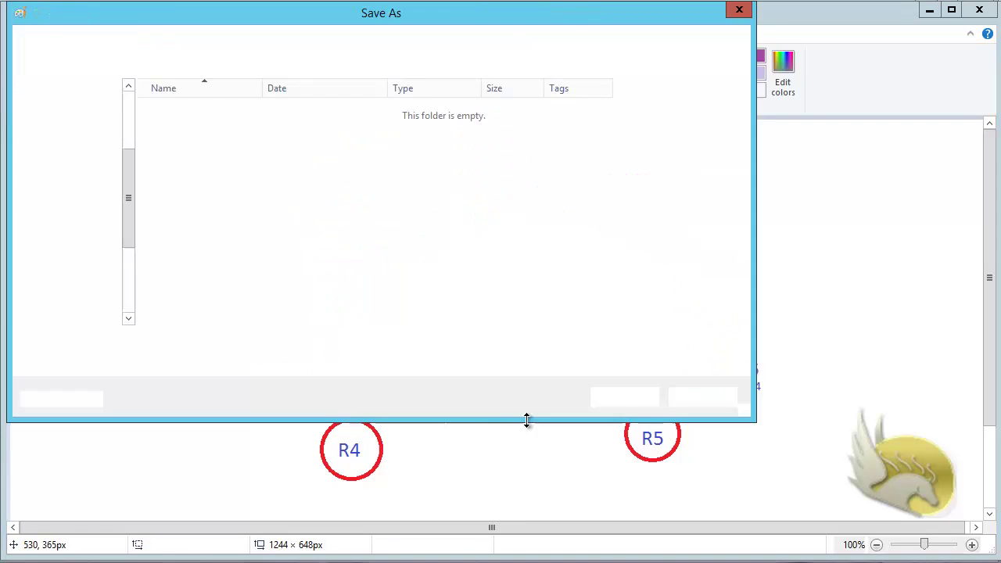
scroll(136, 241, down, 2)
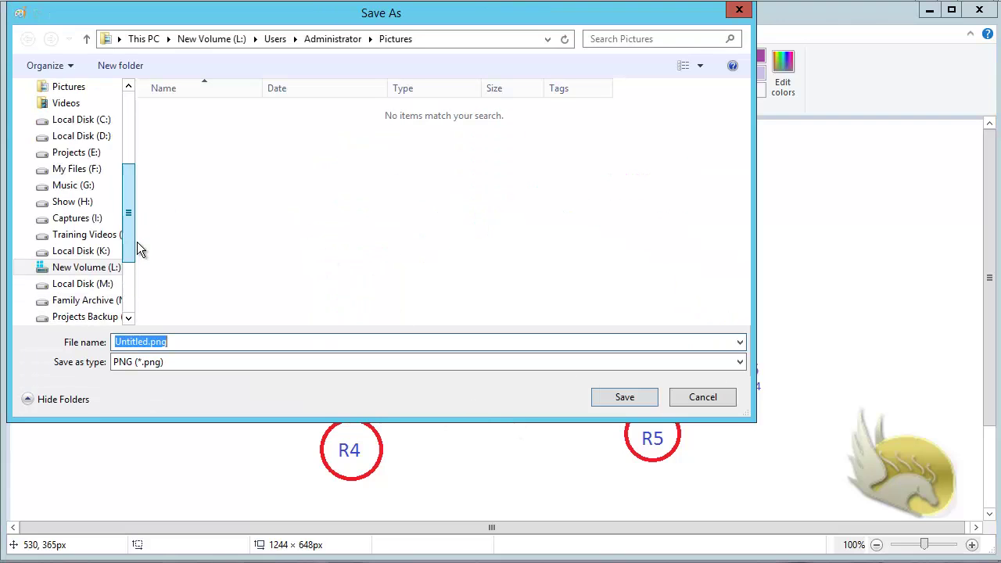
scroll(137, 241, up, 1)
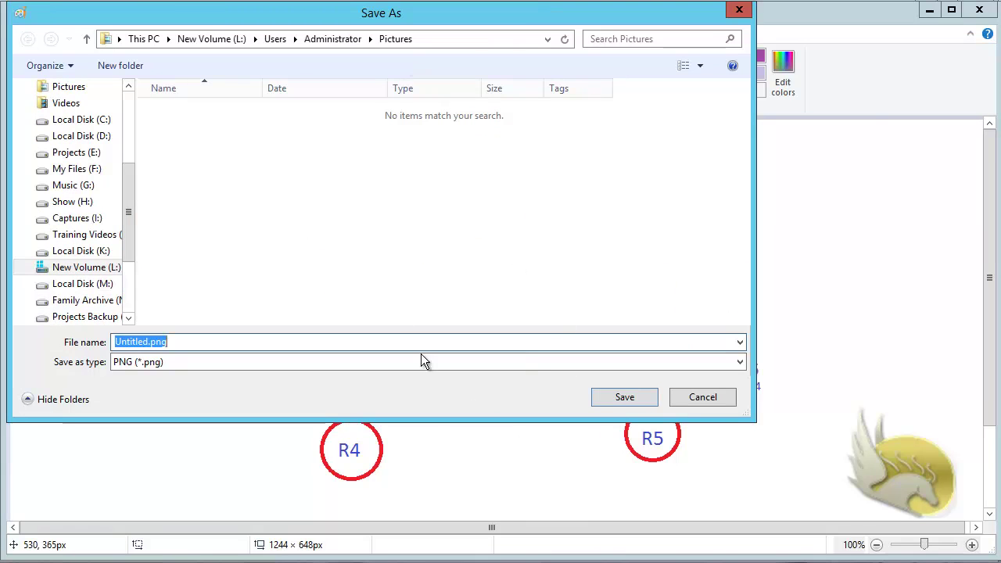
text(TOPO)
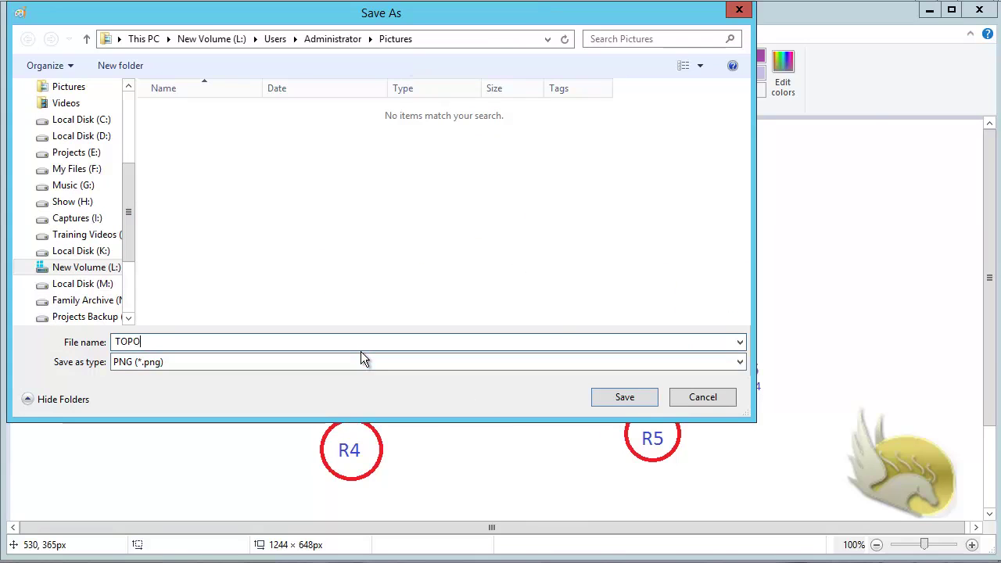
click(654, 402)
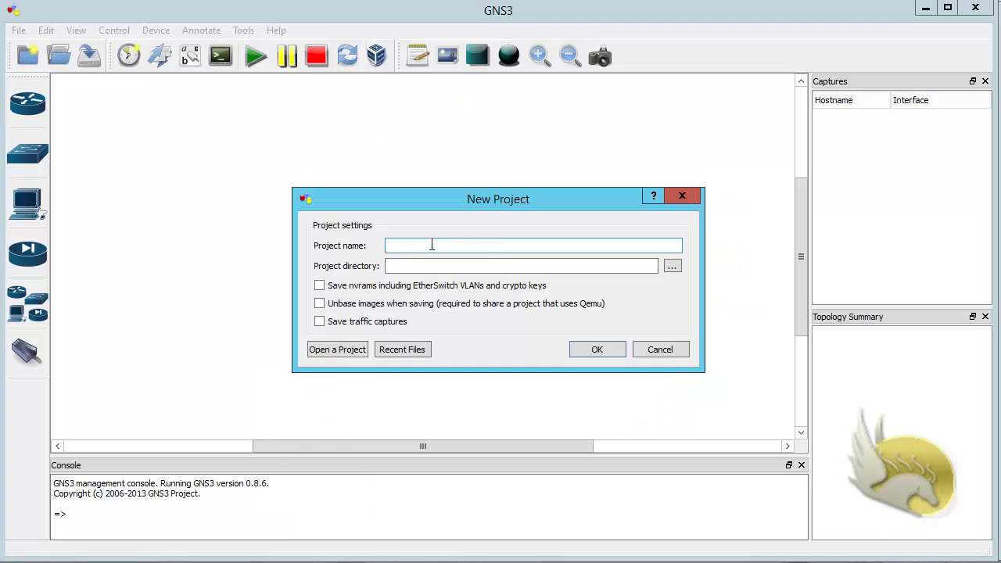
Step: Create Project-01 in Q:\DANA Teachings\MikroTik_ENGLISH with traffic captures enabled, overwriting the existing folder
text(Project-01)
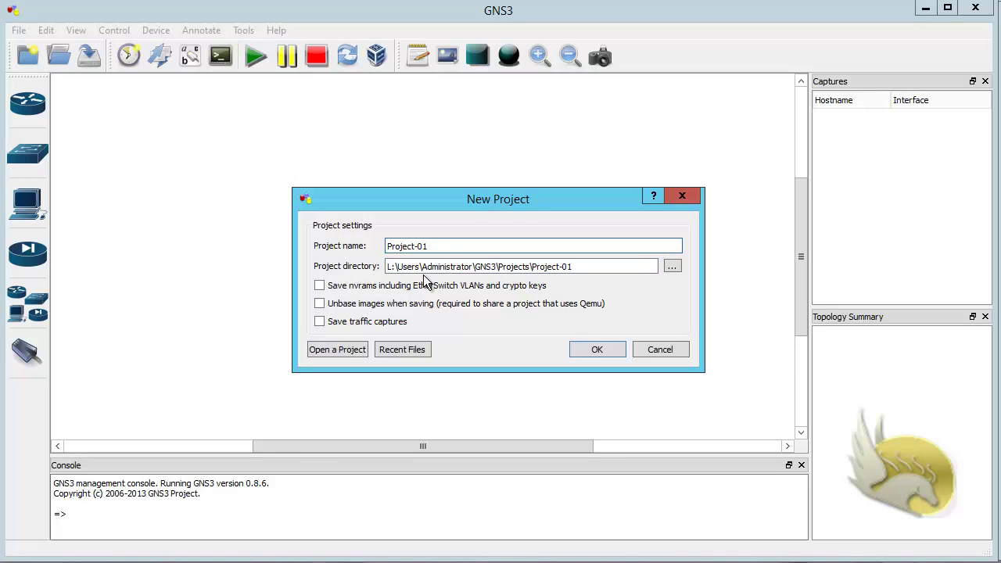
click(671, 266)
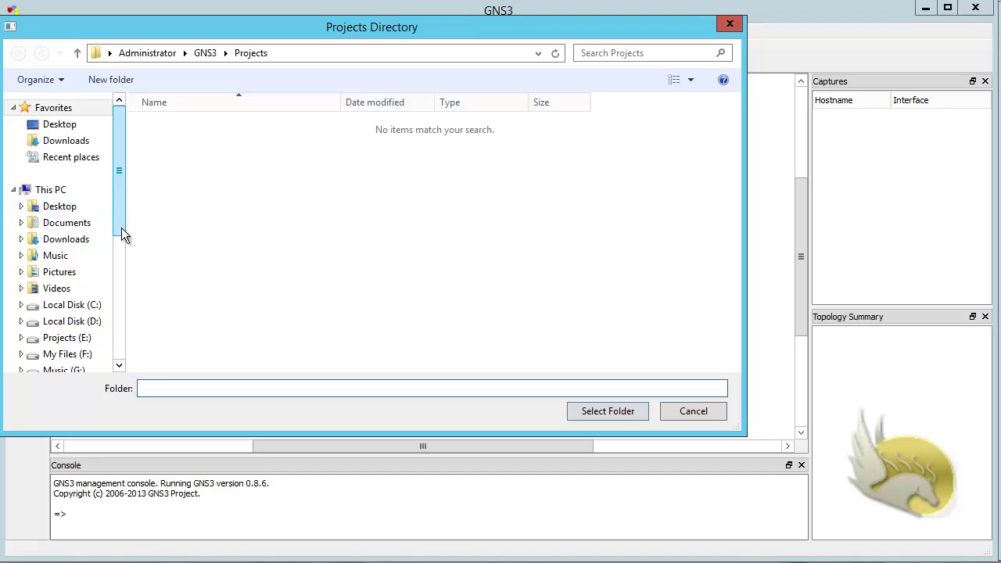
drag(121, 227, 112, 332)
click(92, 298)
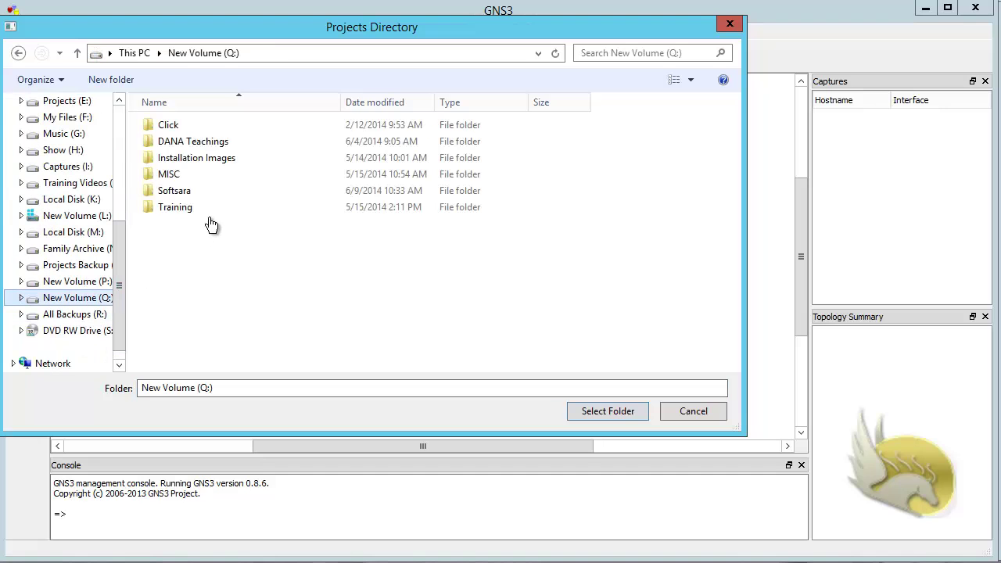
double_click(166, 144)
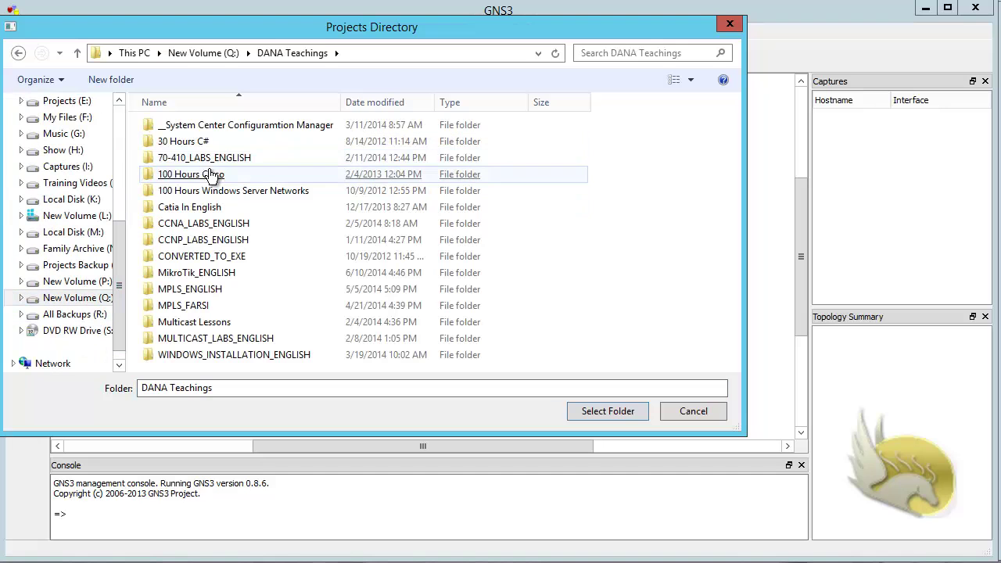
double_click(195, 273)
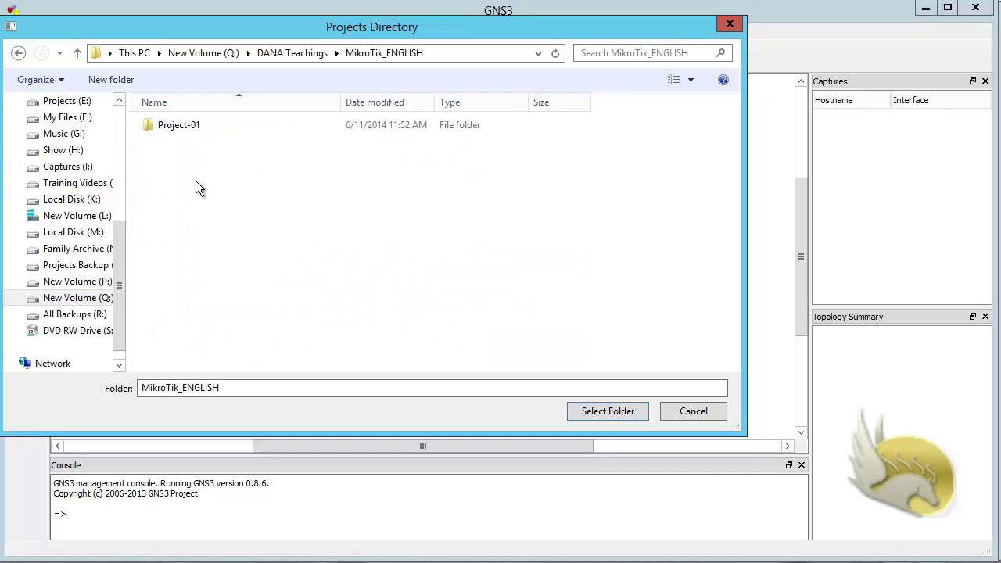
click(595, 410)
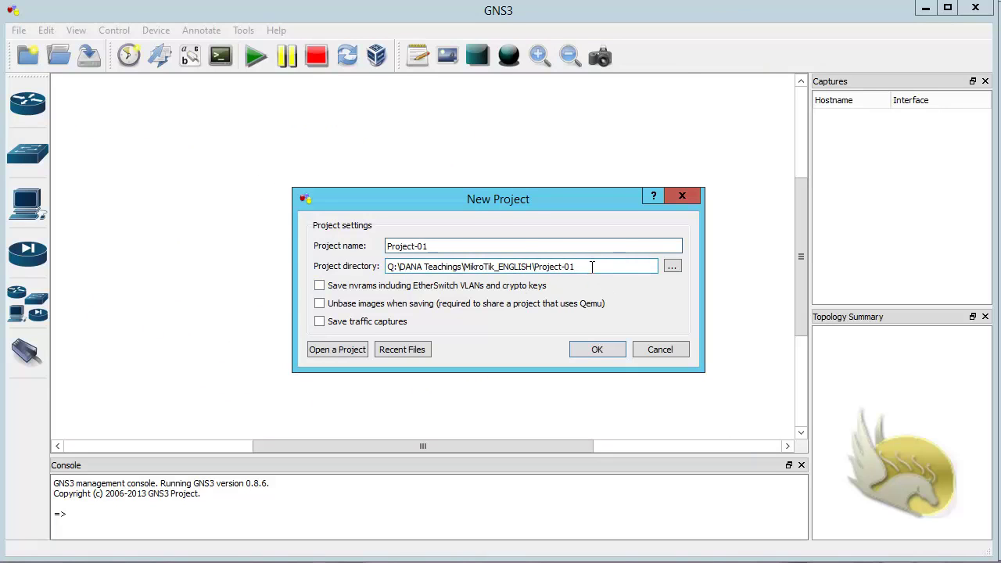
click(320, 322)
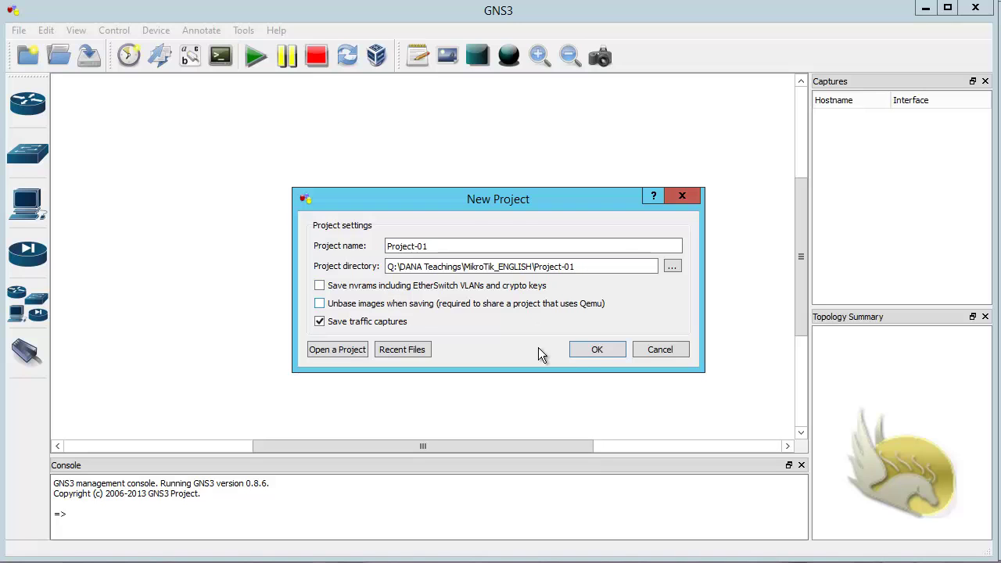
click(582, 353)
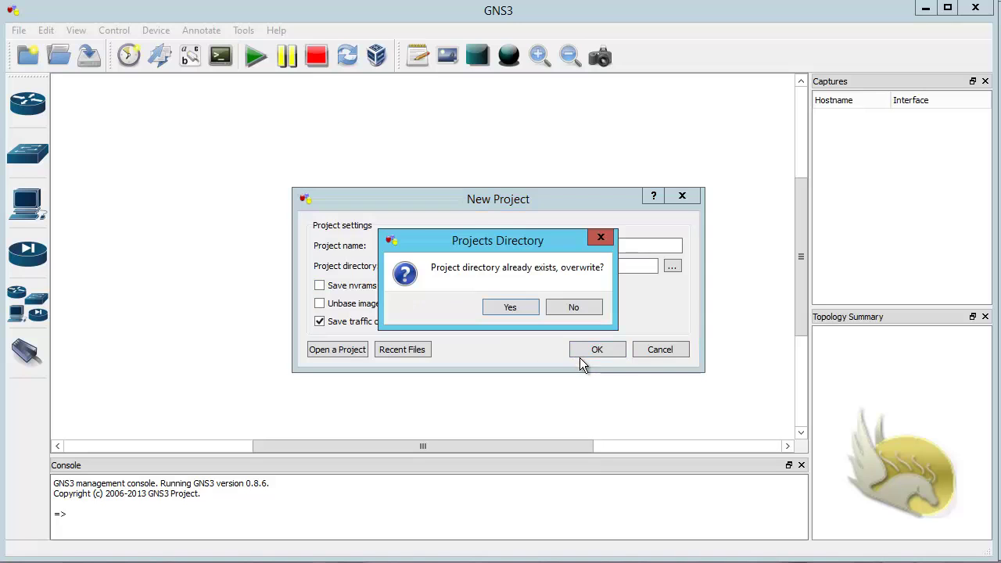
click(526, 309)
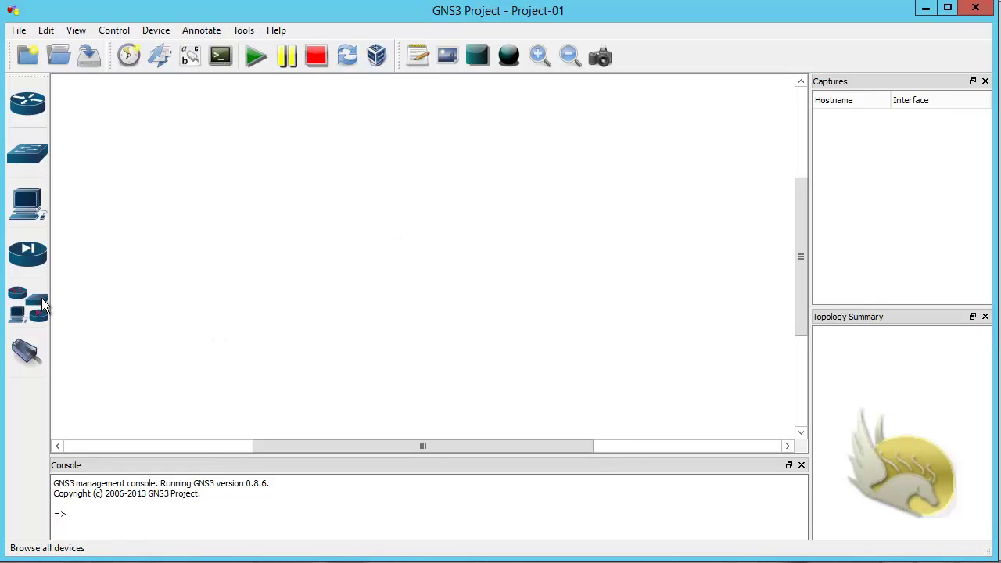
Step: Place two MikroTik routers, top and left, and rename them R1 and R2
click(12, 350)
drag(98, 430, 438, 130)
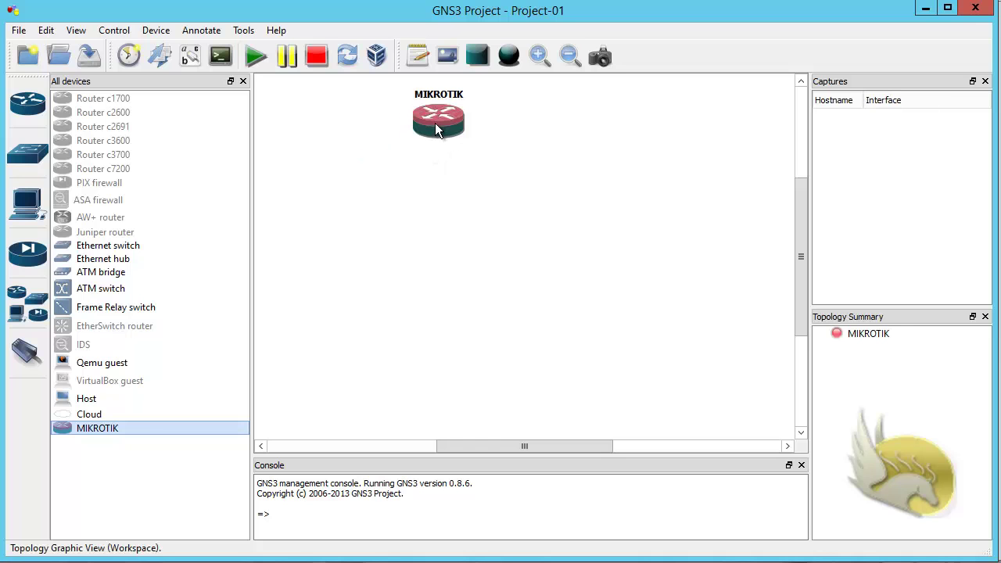
right_click(438, 118)
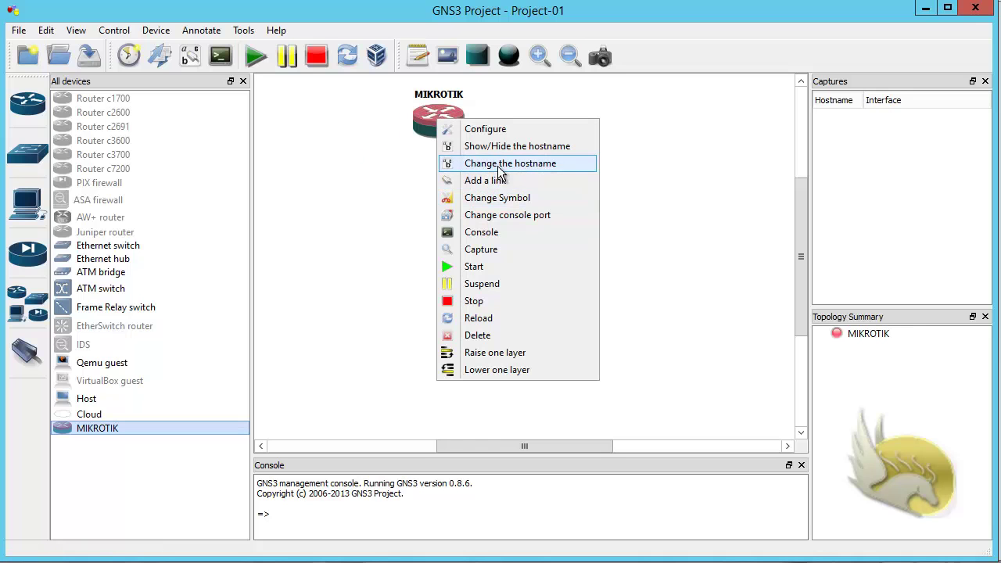
click(501, 164)
text(R1)
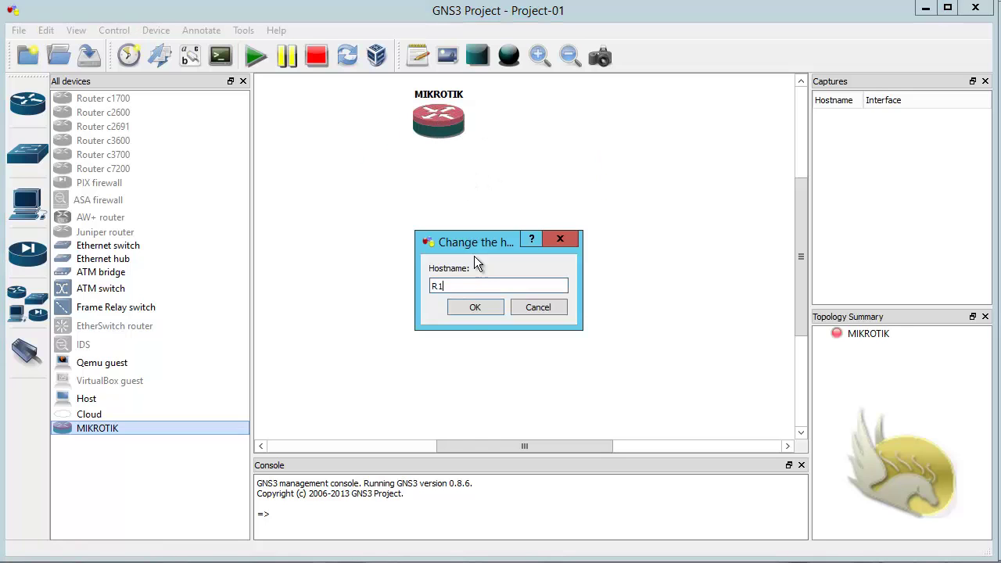
click(472, 311)
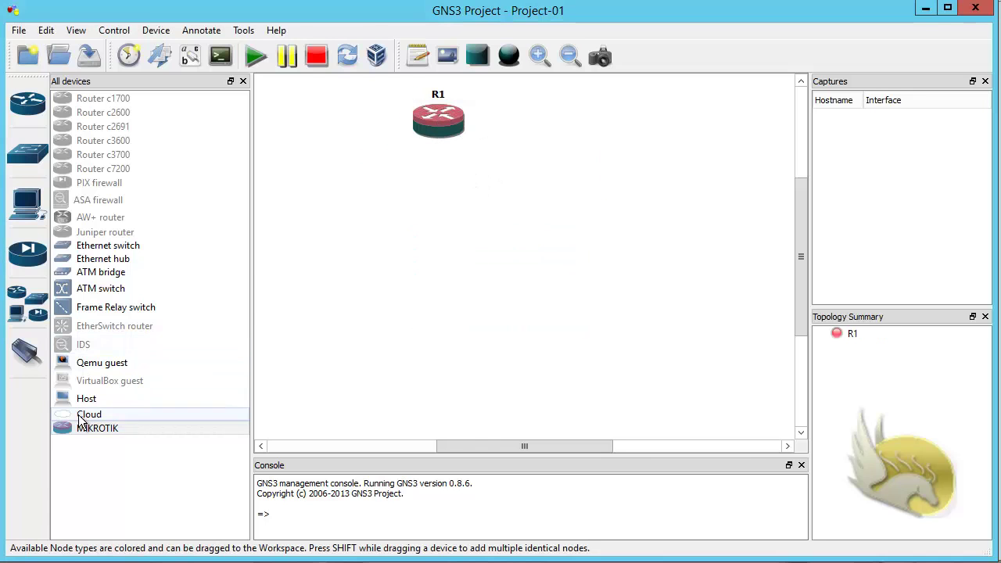
drag(100, 427, 307, 200)
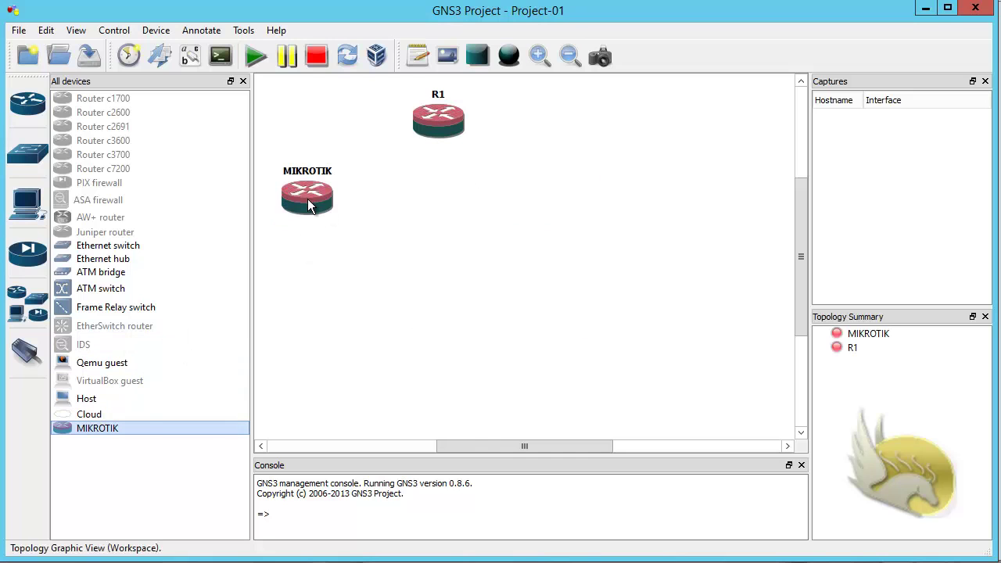
right_click(317, 204)
click(376, 248)
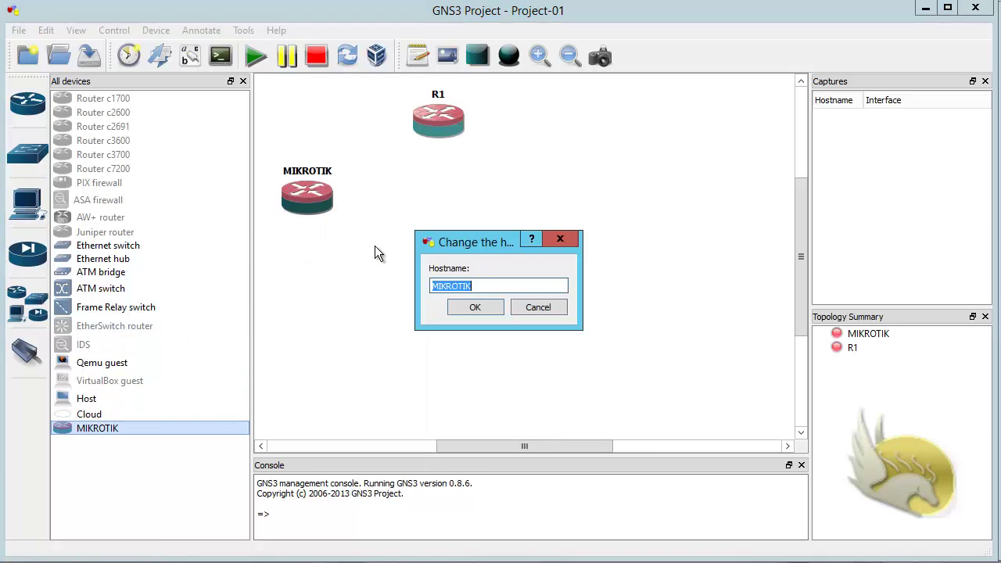
text(R2)
click(461, 308)
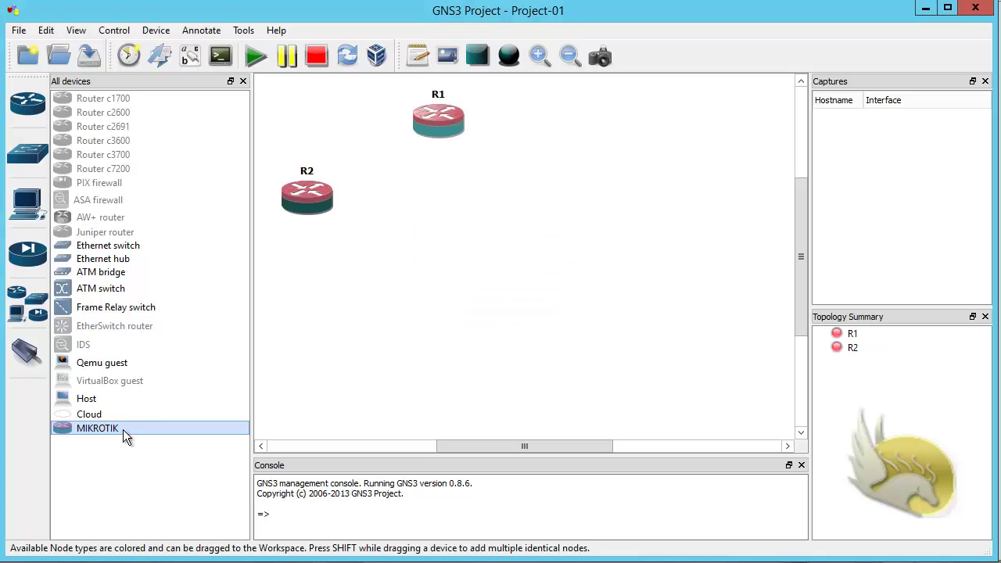
Step: Add MikroTik routers on the right and lower left, named R3 and R4
drag(123, 431, 587, 217)
right_click(586, 210)
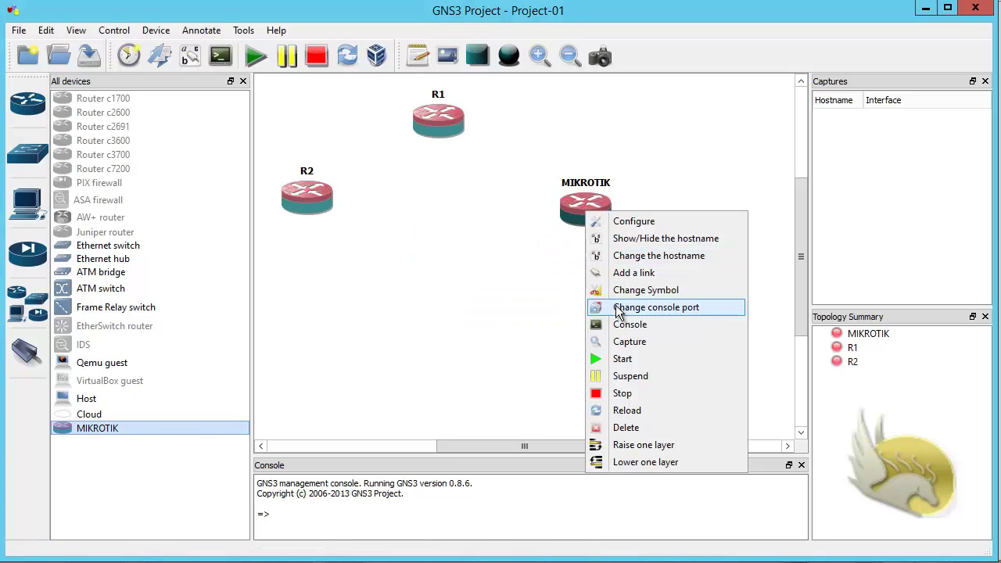
click(618, 255)
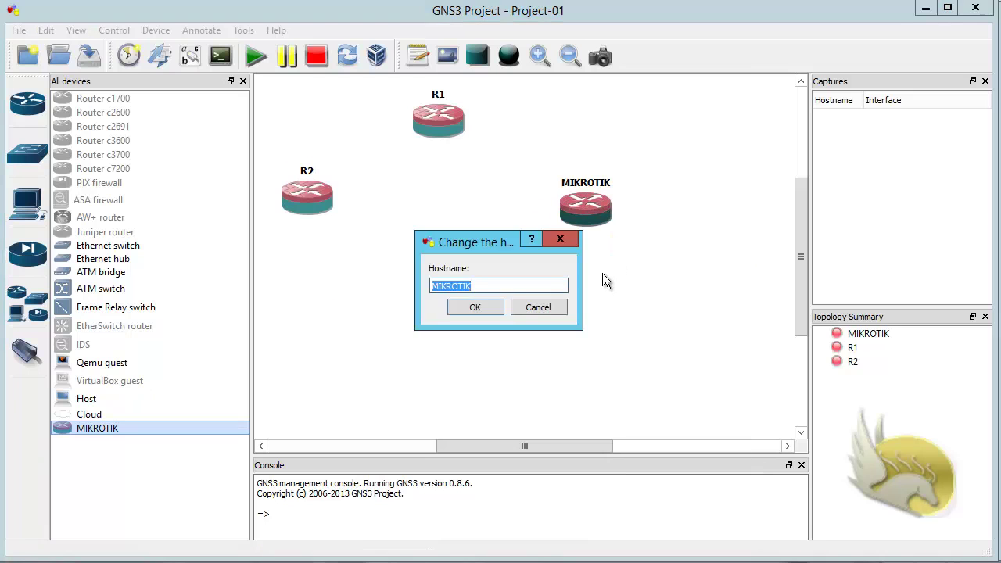
text(R3)
click(496, 310)
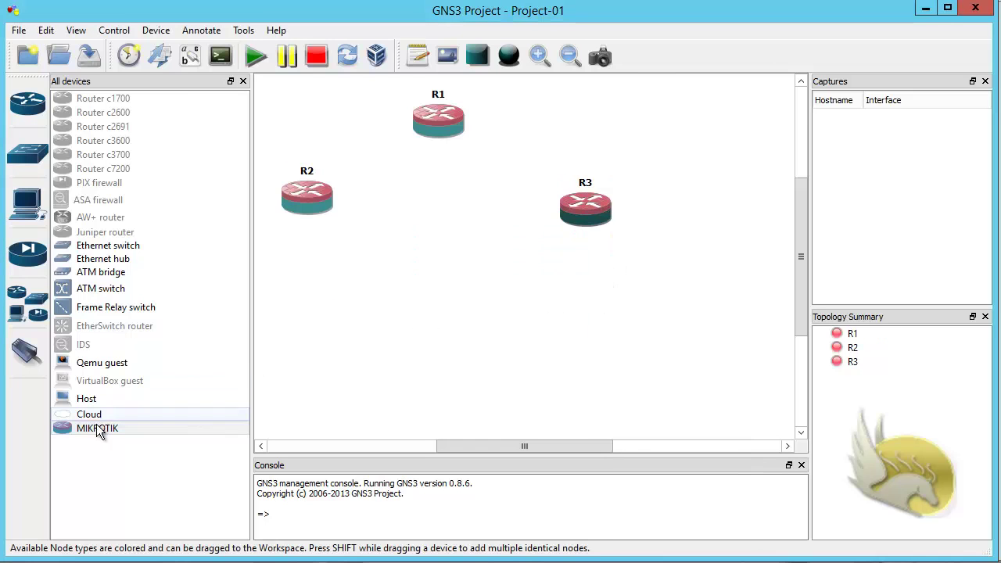
drag(98, 432, 327, 354)
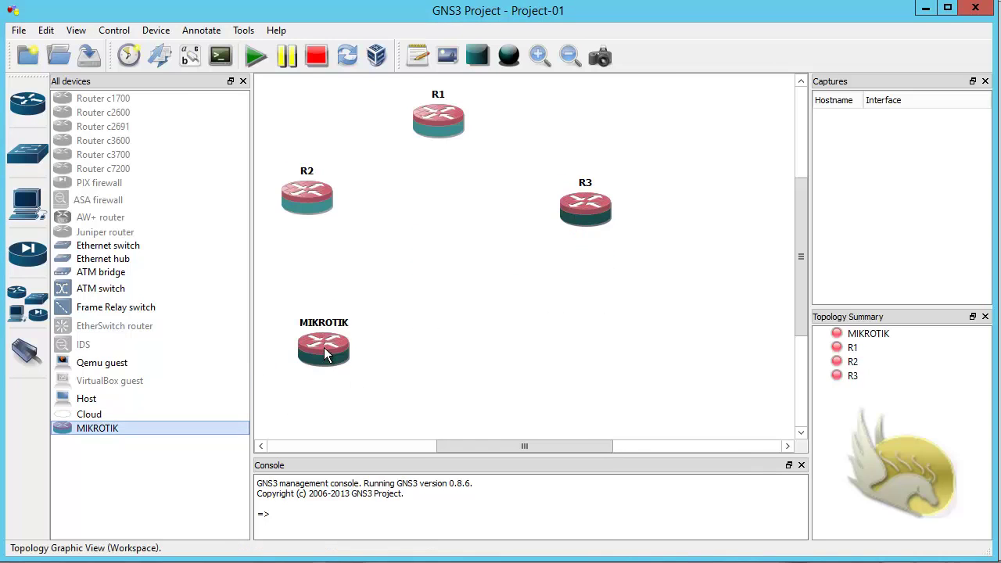
right_click(327, 352)
click(382, 368)
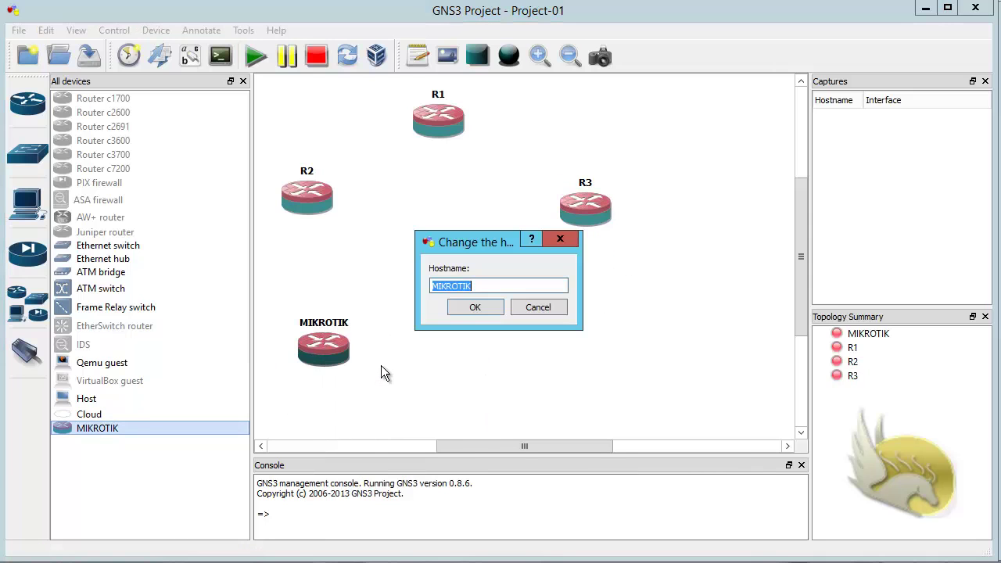
text(R4)
click(469, 309)
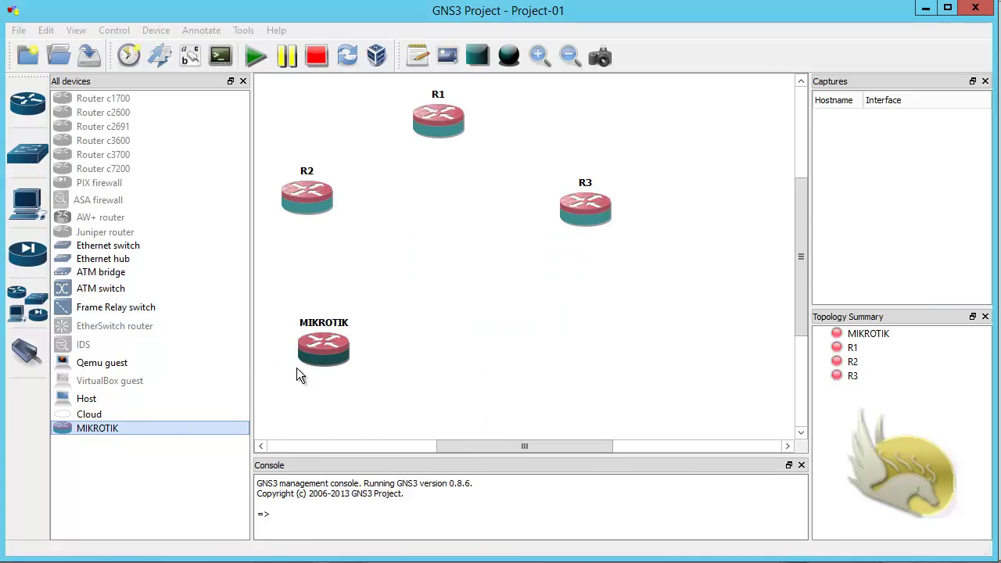
Step: Add router R5 at lower right, an Ethernet switch in the centre, and a cloud top left
drag(122, 440, 576, 352)
right_click(577, 329)
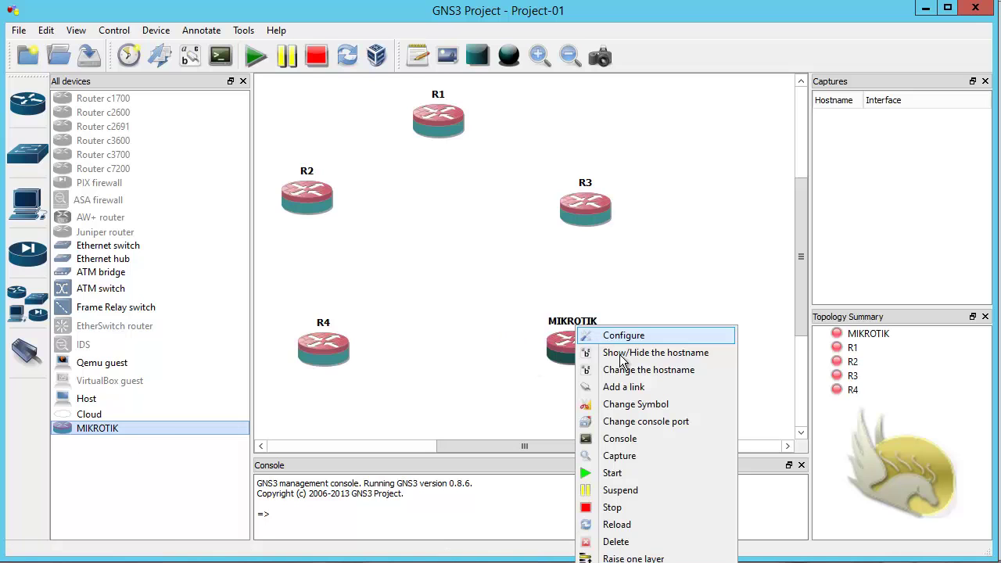
click(631, 370)
text(R5)
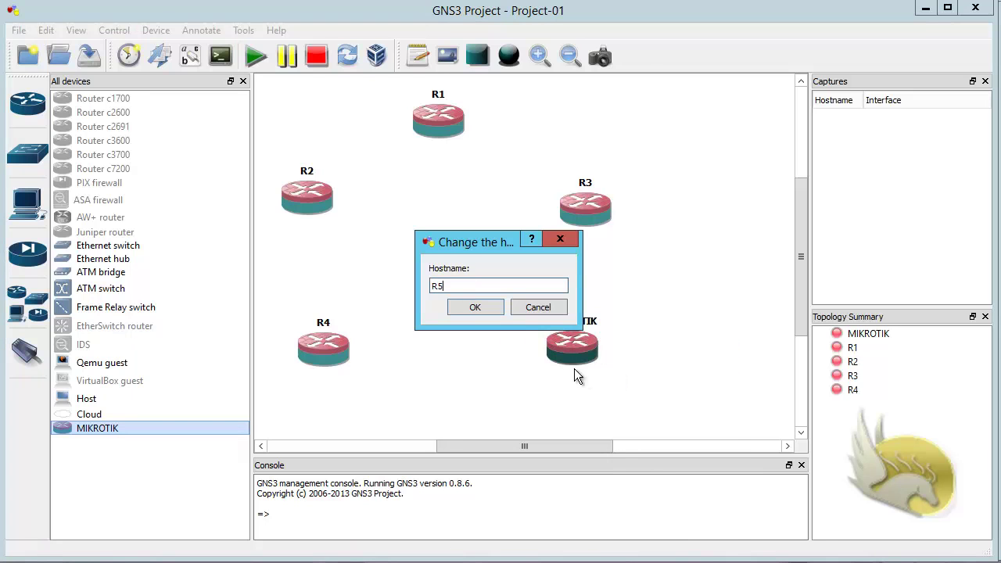
click(475, 309)
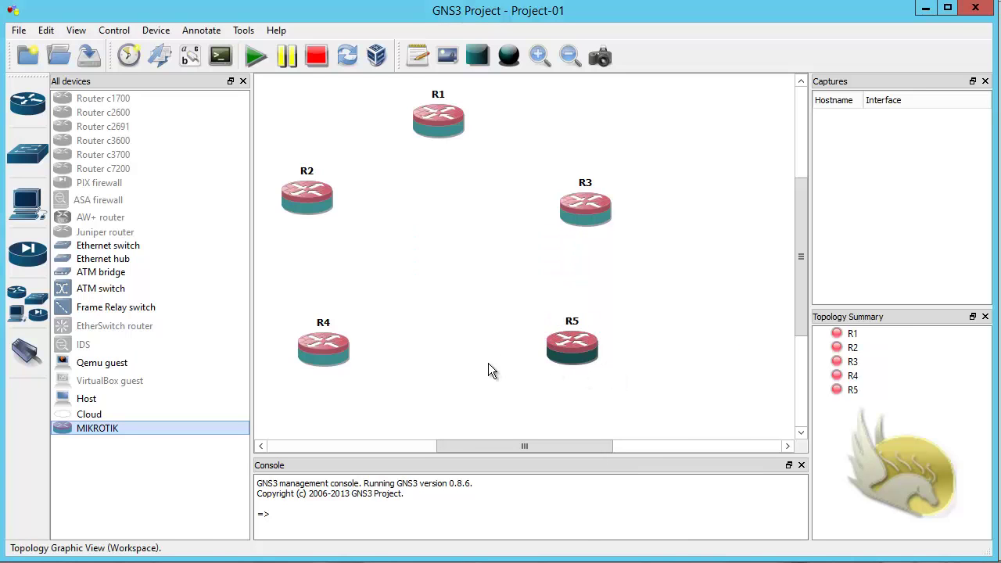
drag(89, 246, 448, 268)
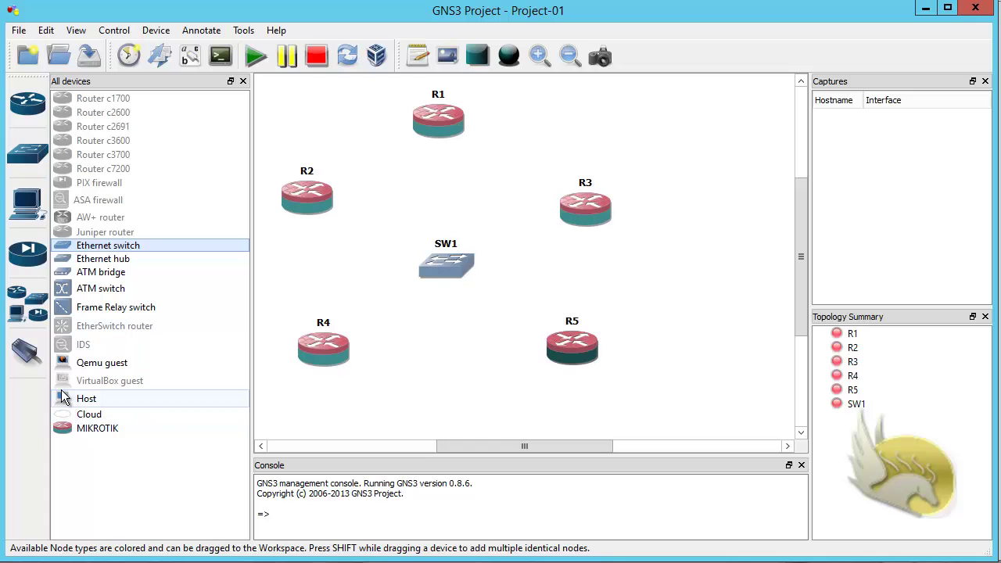
drag(105, 419, 313, 138)
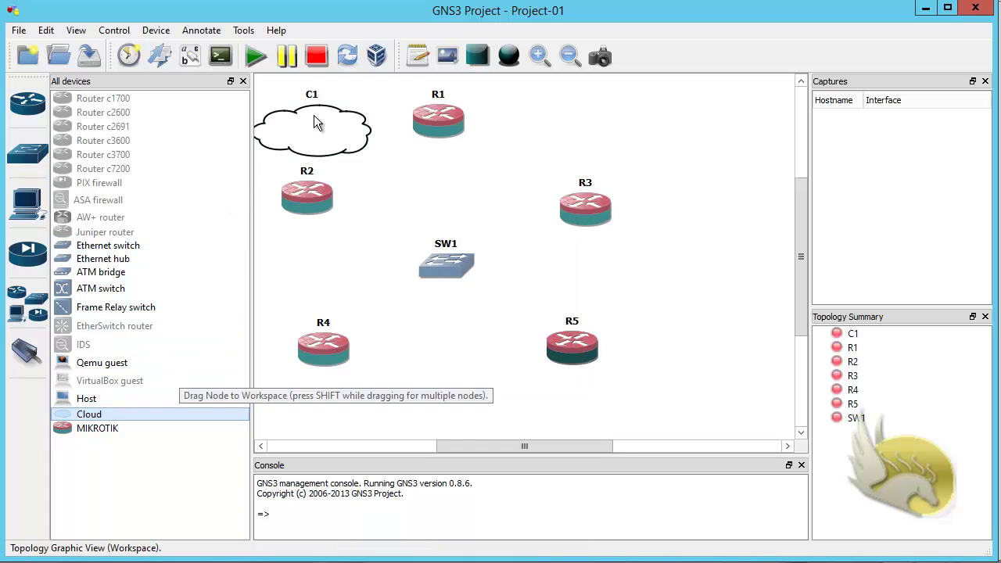
Step: Rename cloud C1 to To-R1-R2, then add a cloud on the right named T0-R3-R5
right_click(313, 123)
click(356, 160)
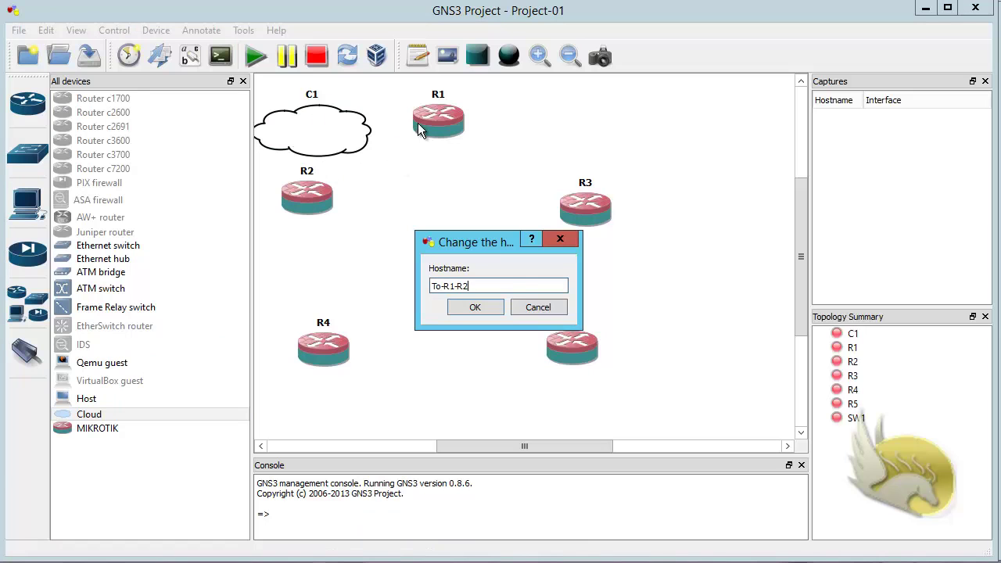
click(472, 306)
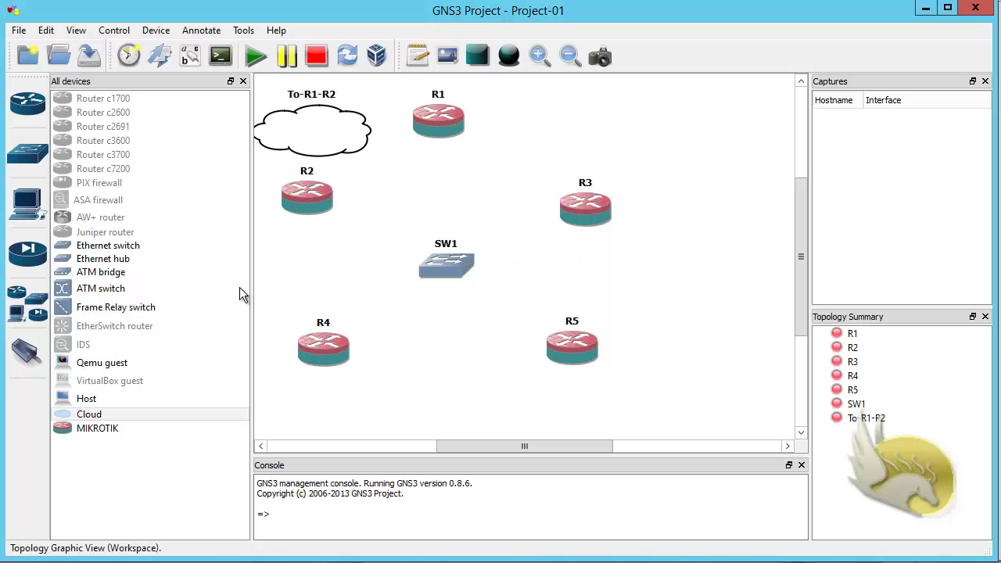
drag(92, 416, 658, 271)
right_click(657, 283)
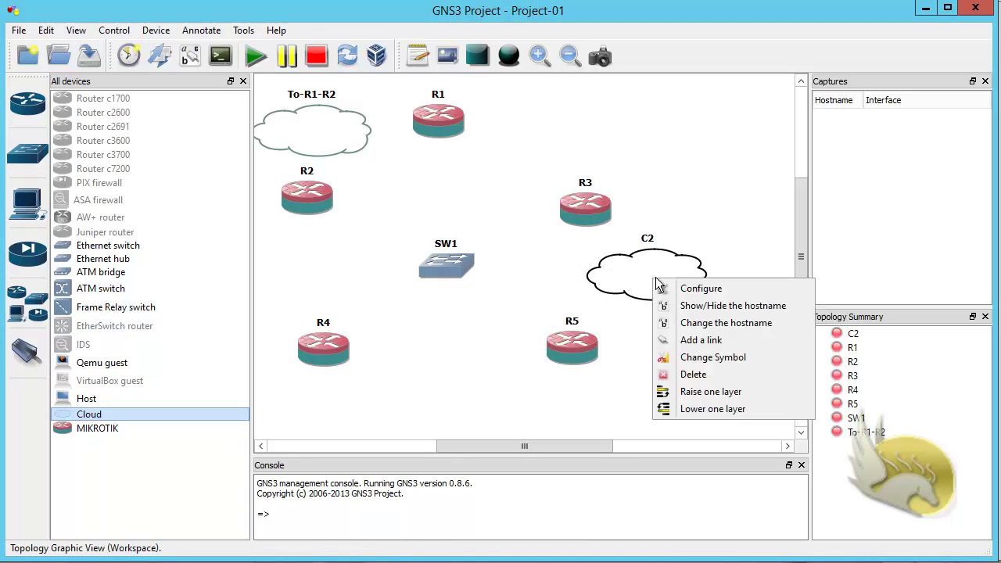
click(688, 323)
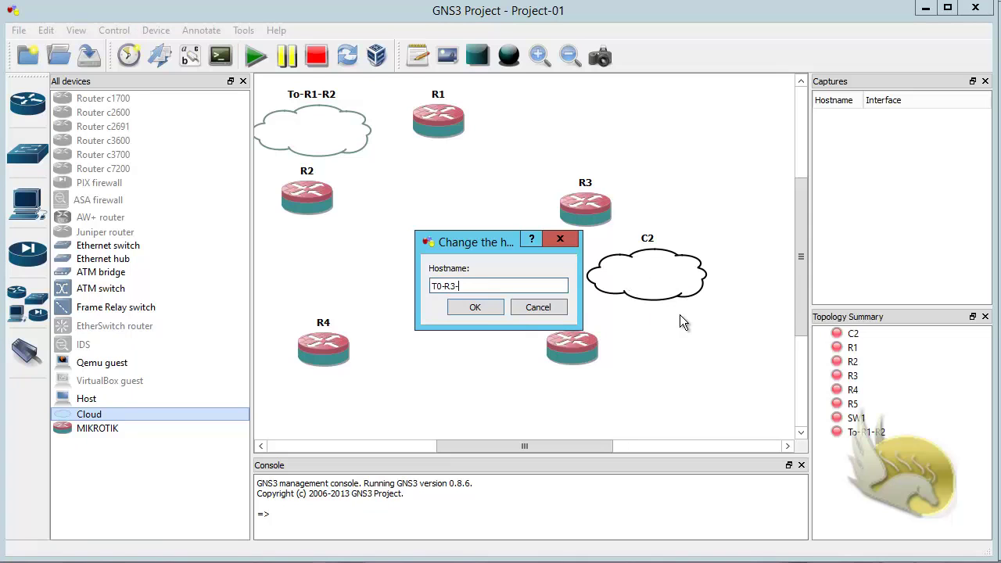
text(T0-R3-R5)
click(481, 309)
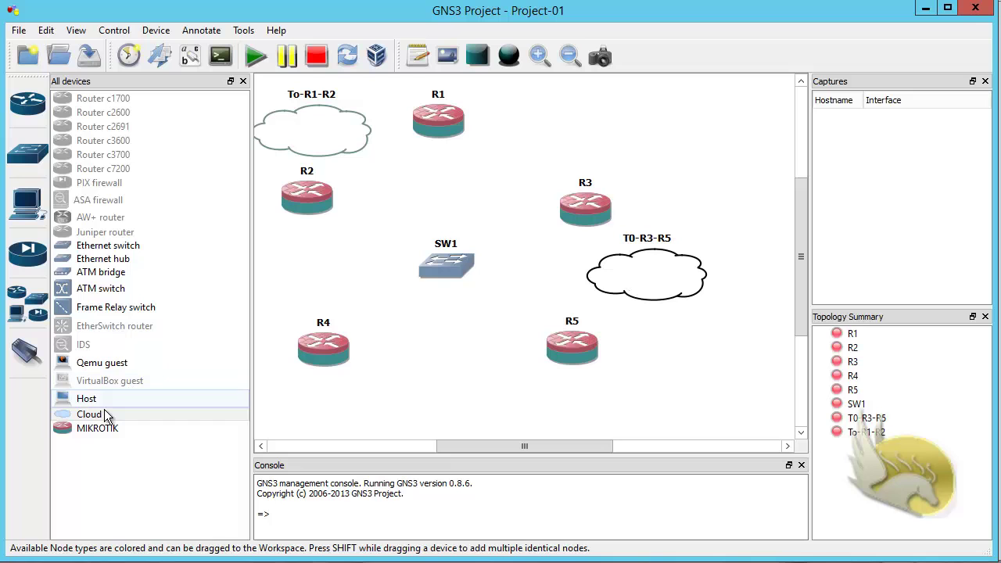
Step: Add a cloud named To-R4 left of SW1 and hide the device library
drag(105, 413, 274, 289)
right_click(274, 287)
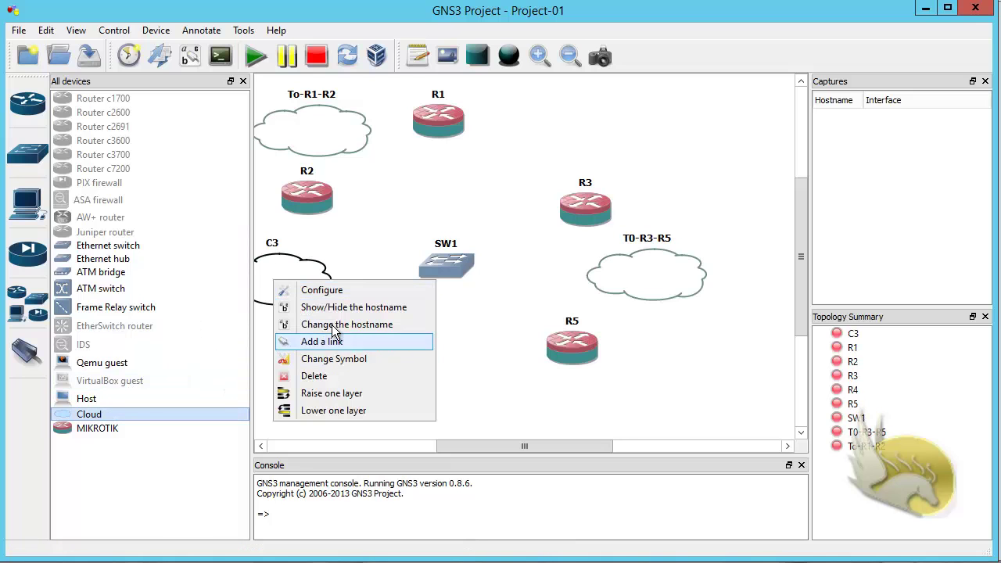
click(332, 329)
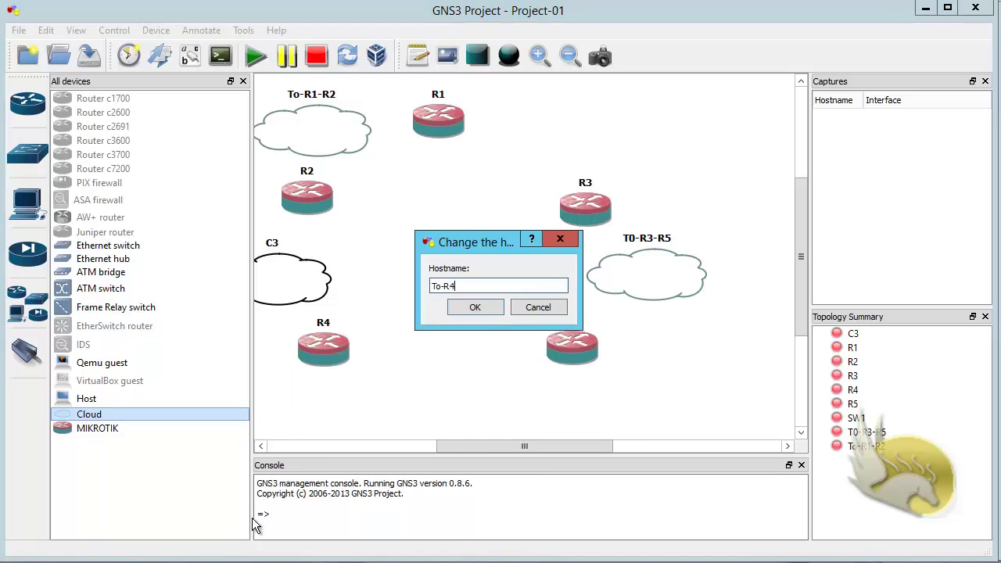
click(478, 307)
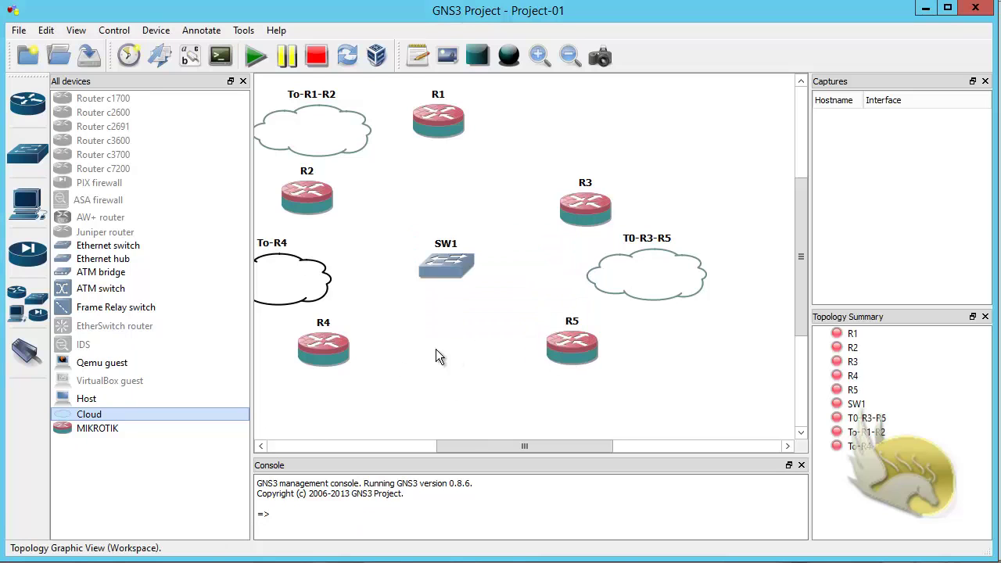
click(242, 81)
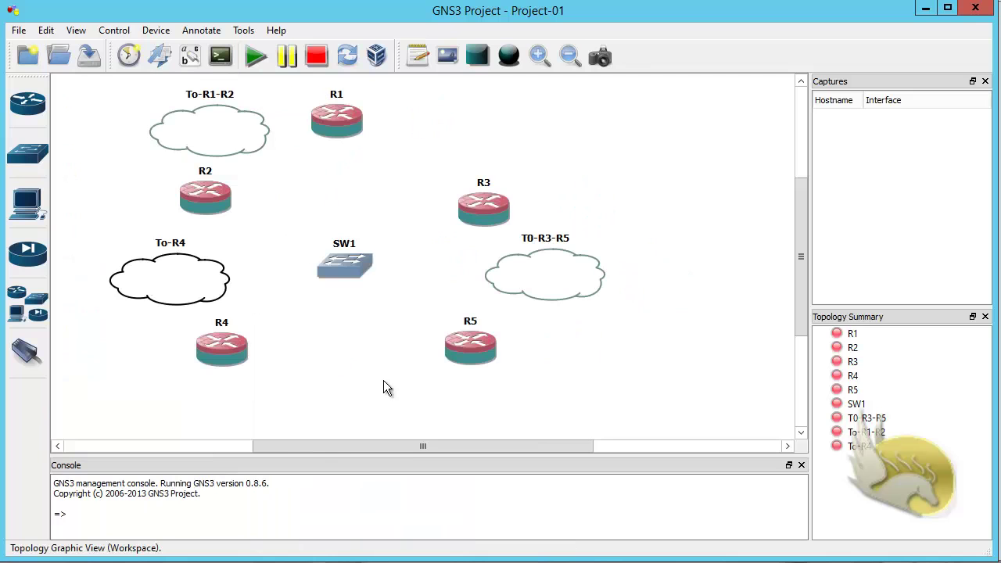
Step: Open switch SW1's port settings and delete its default ports 1–8
click(336, 265)
right_click(337, 264)
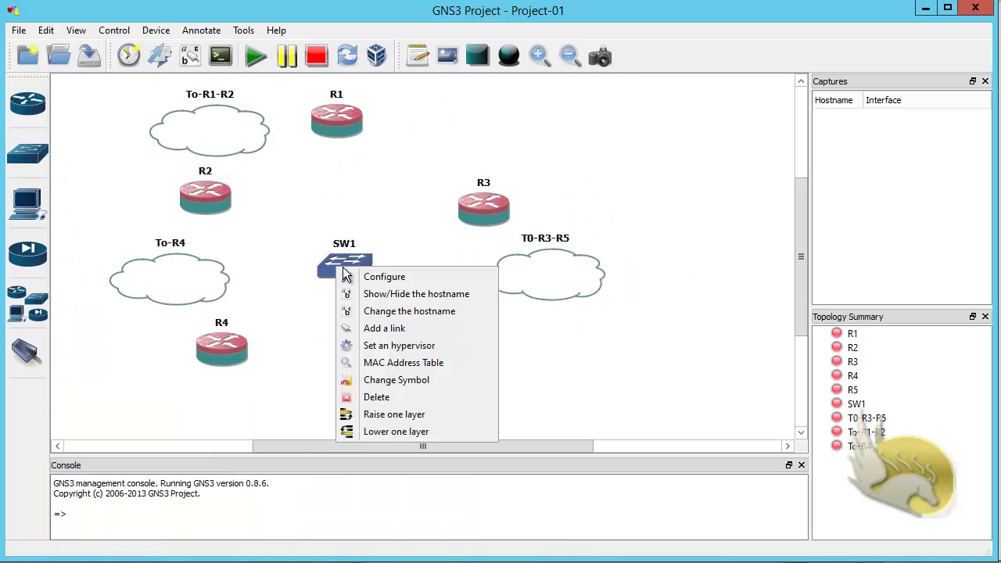
click(364, 276)
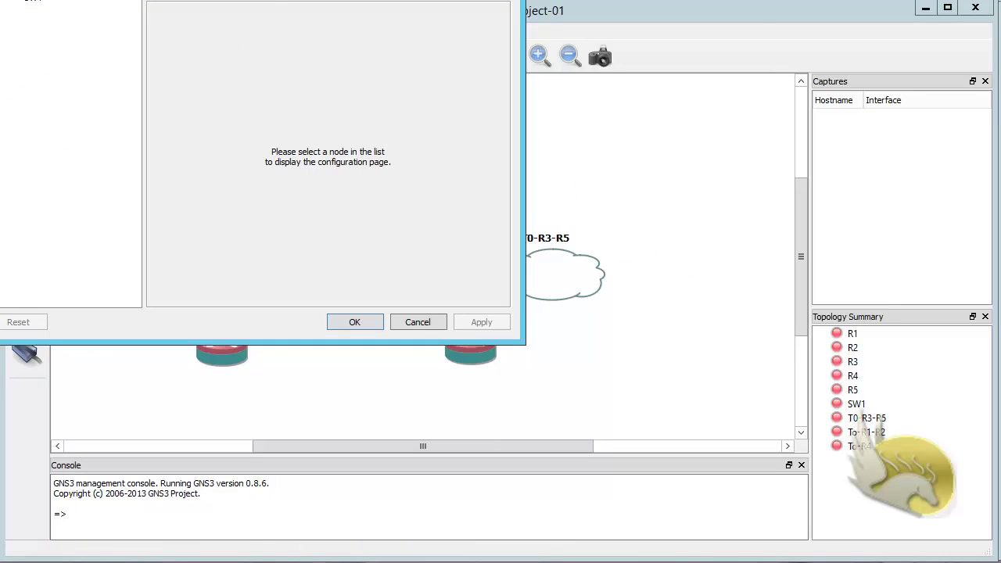
drag(266, 1, 445, 53)
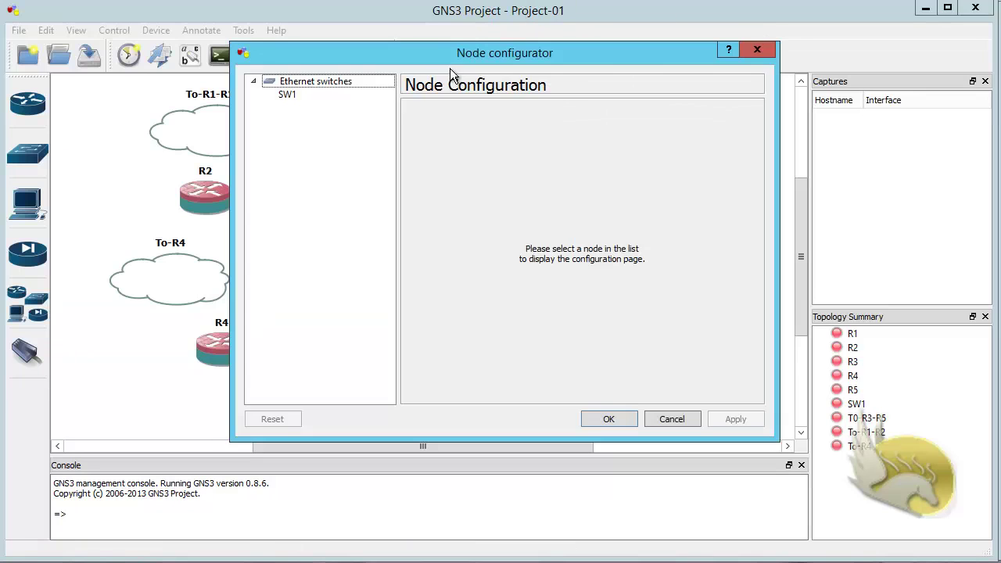
click(296, 96)
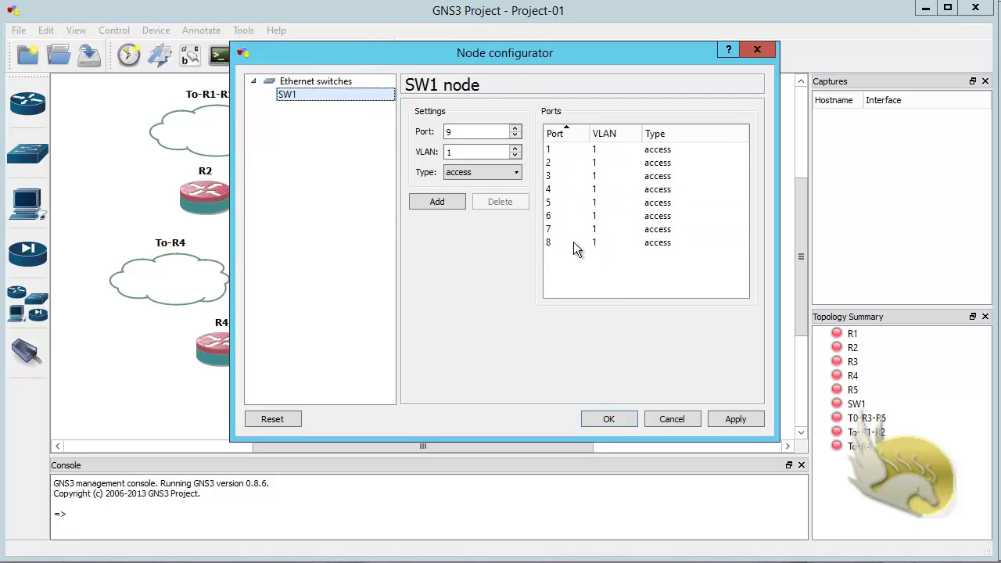
click(571, 241)
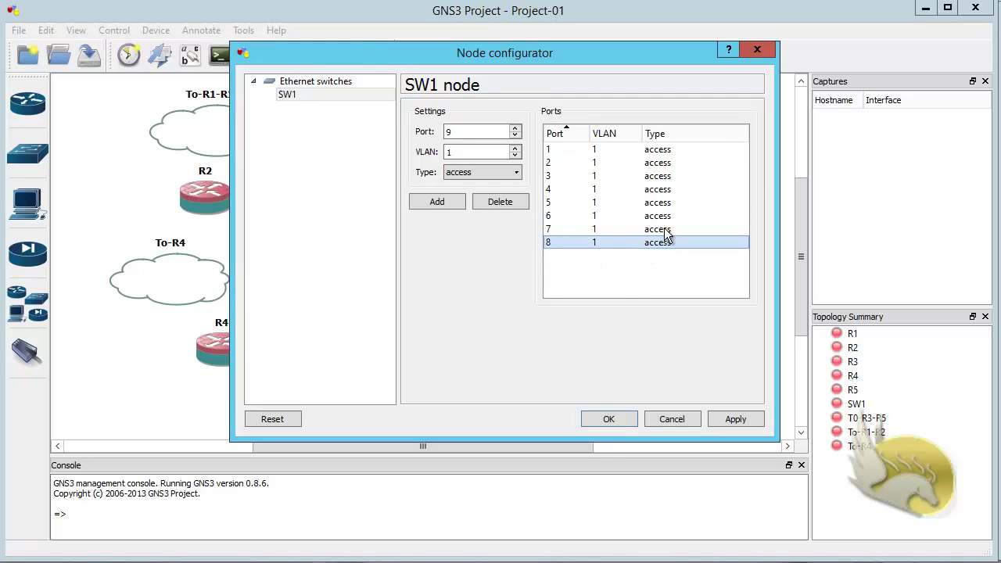
click(521, 204)
click(516, 203)
click(514, 203)
click(512, 201)
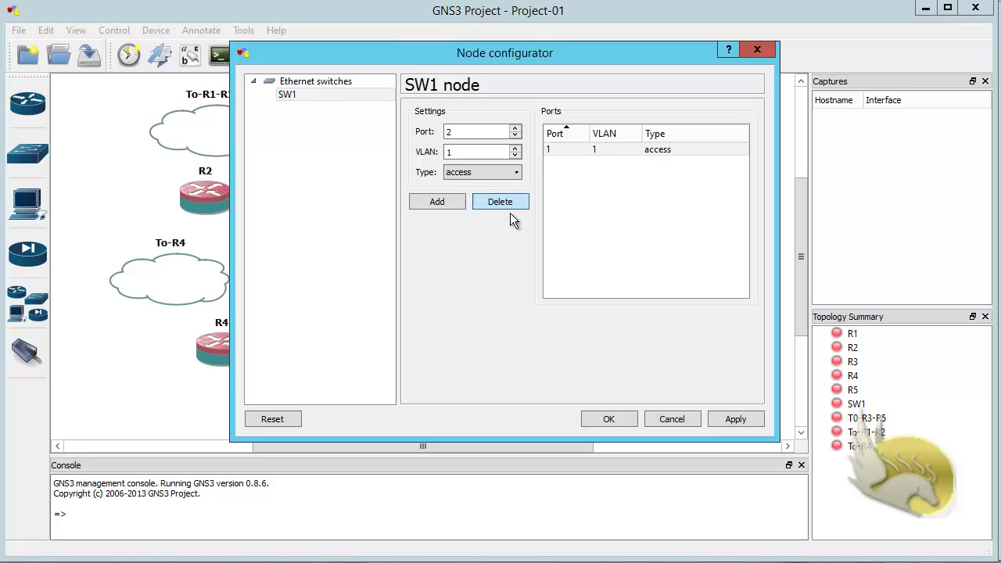
click(510, 206)
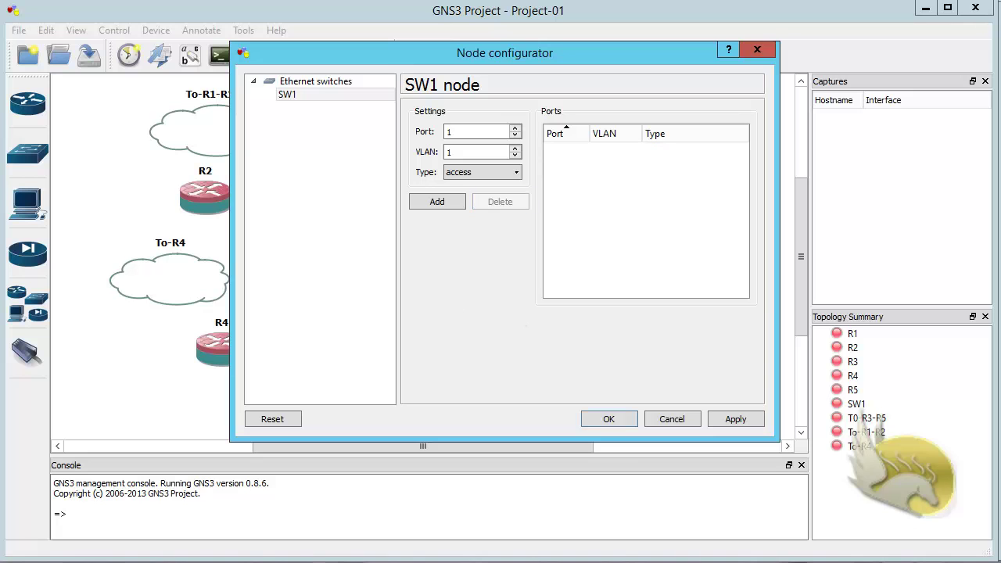
Step: Add access ports 121–125 to SW1 on VLAN 12
key(alt+Tab)
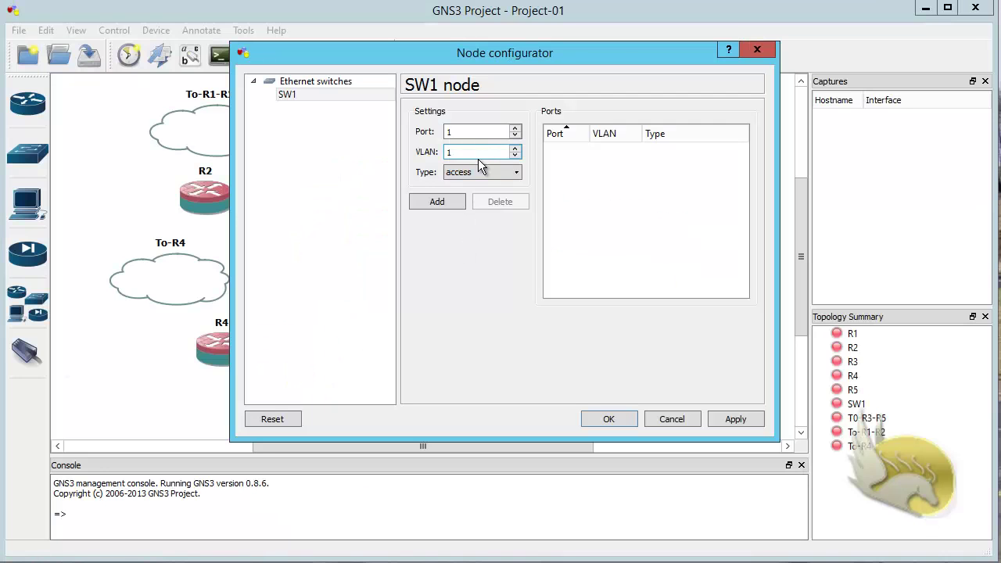
text(2)
click(459, 201)
text(21)
click(448, 202)
click(443, 202)
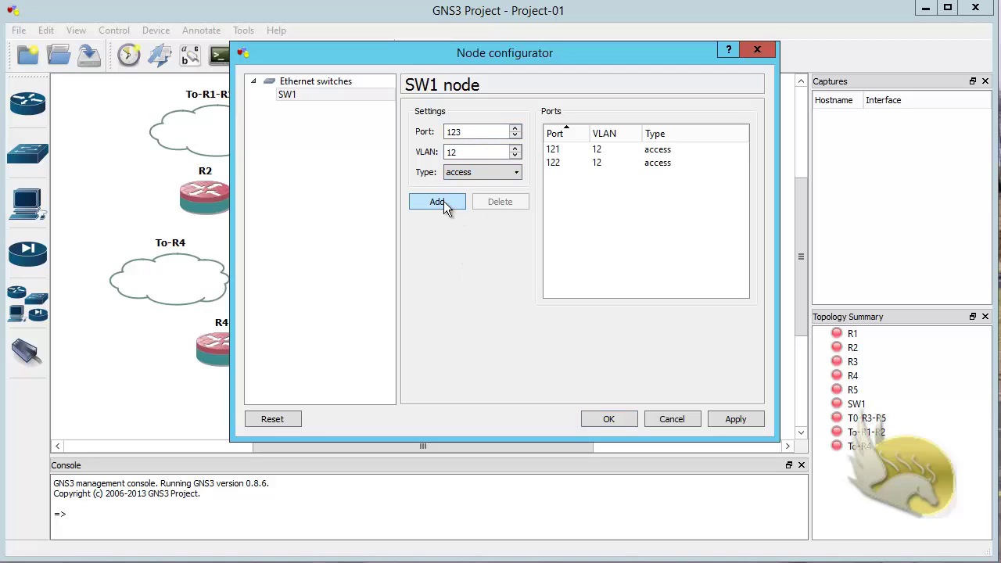
click(443, 202)
click(443, 202)
click(444, 202)
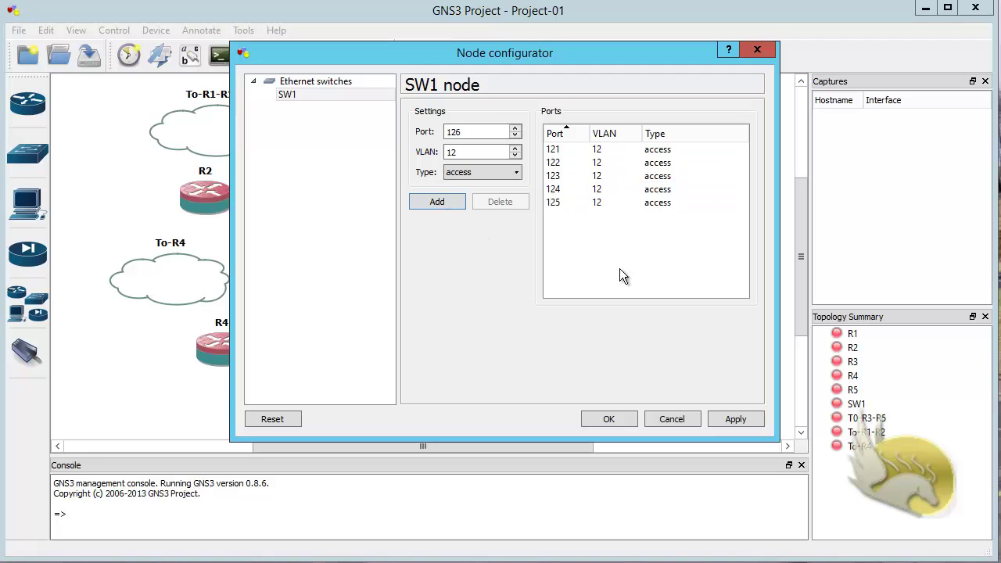
Step: Change the VLAN field to 13 for the next batch of ports
double_click(465, 157)
text(13)
click(459, 133)
Step: Add access ports 131–134 to SW1 on VLAN 13
drag(461, 133, 454, 134)
text(31)
click(446, 200)
click(445, 200)
click(446, 200)
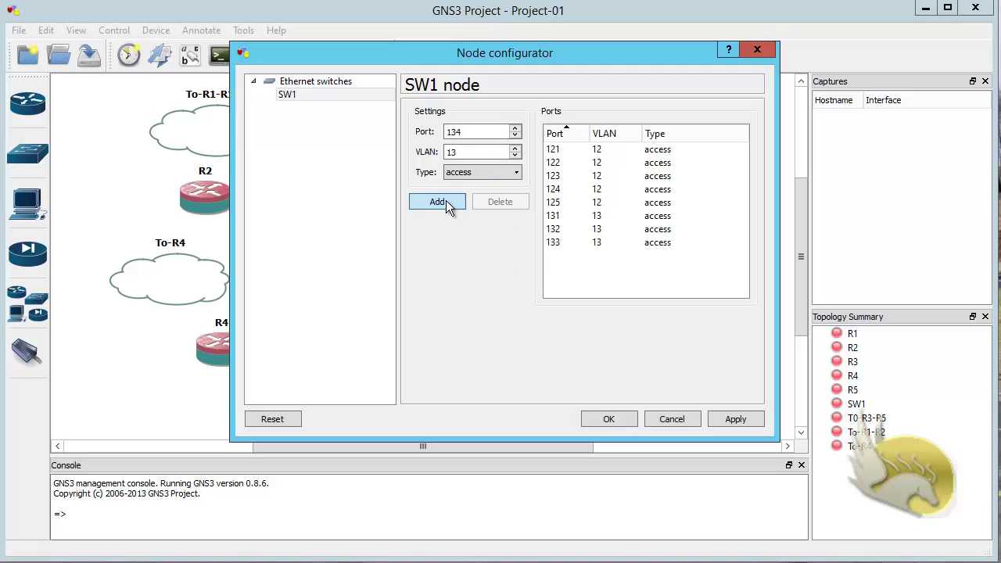
click(445, 200)
click(446, 200)
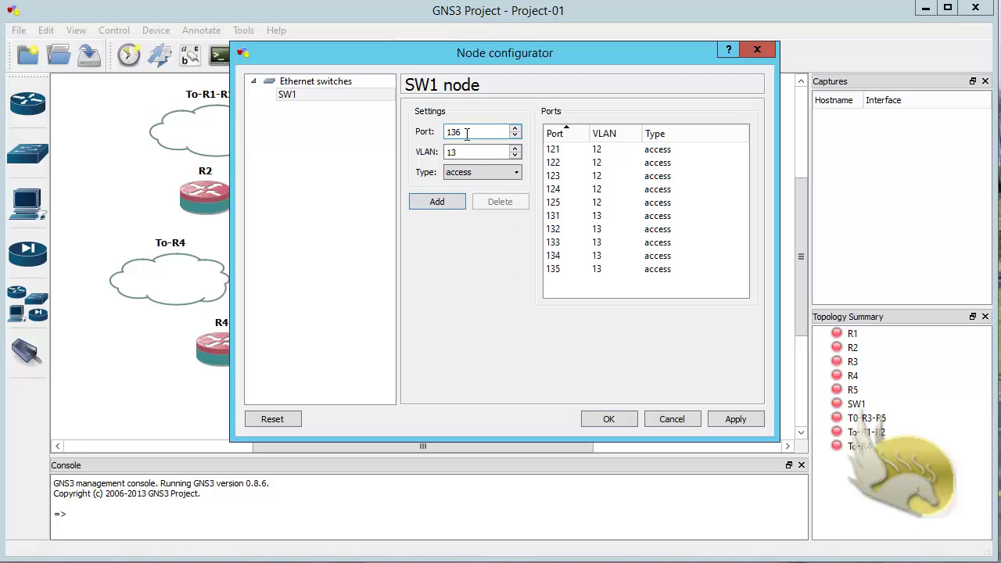
Step: Add access ports 351–355 to SW1 on VLAN 35
drag(467, 134, 440, 135)
text(3)
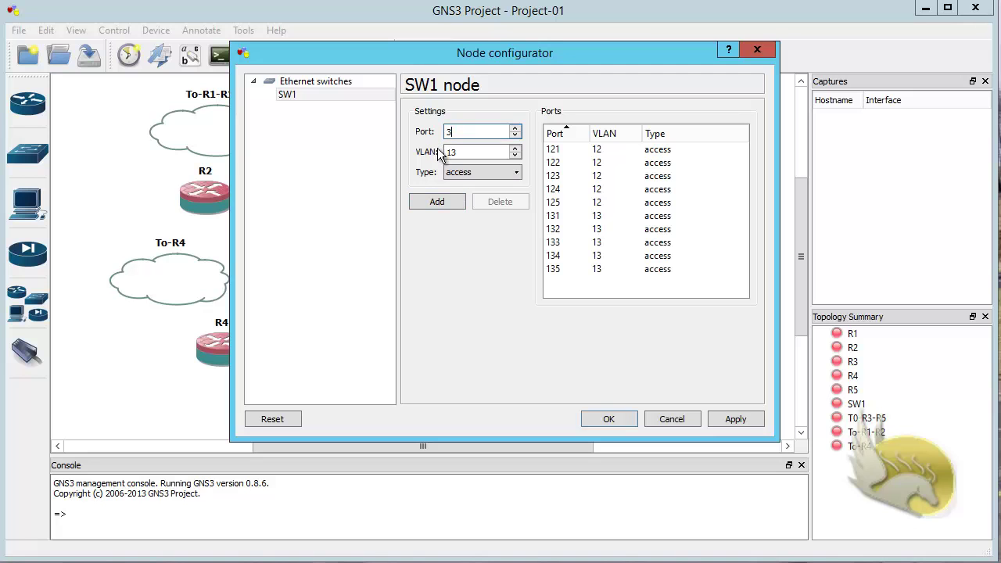
text(5)
key(Tab)
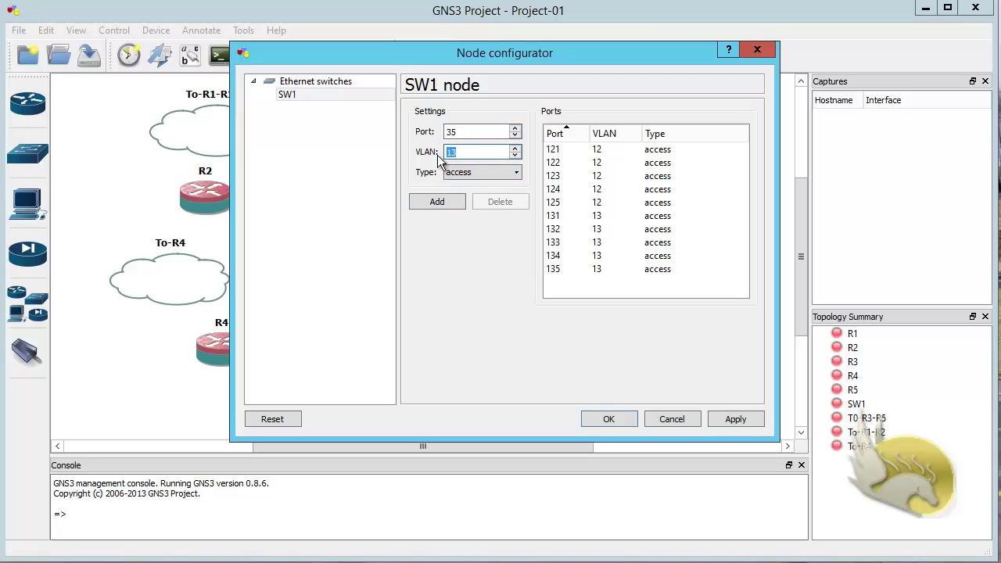
text(35)
click(455, 131)
text(1)
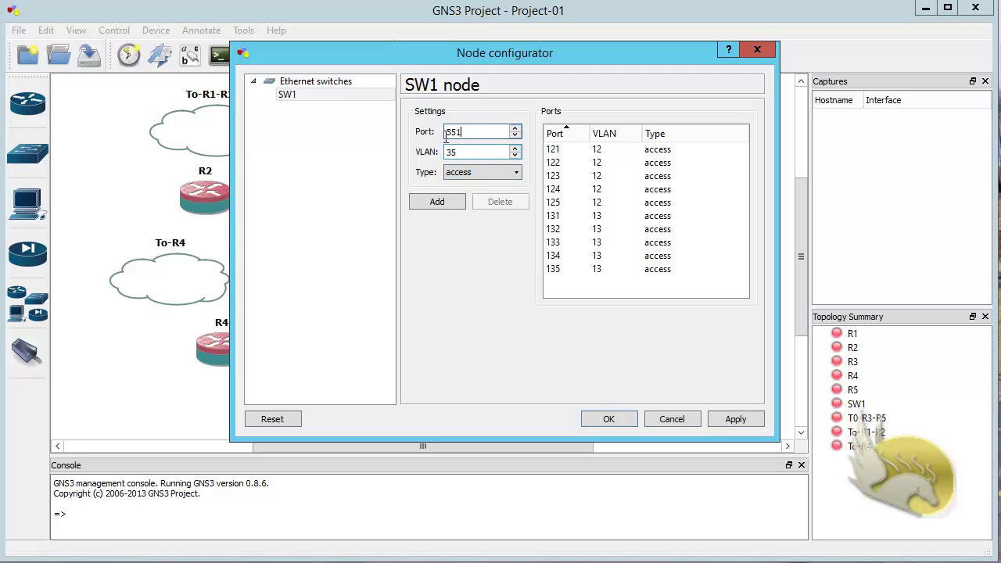
key(Tab)
key(Tab)
click(446, 200)
click(446, 200)
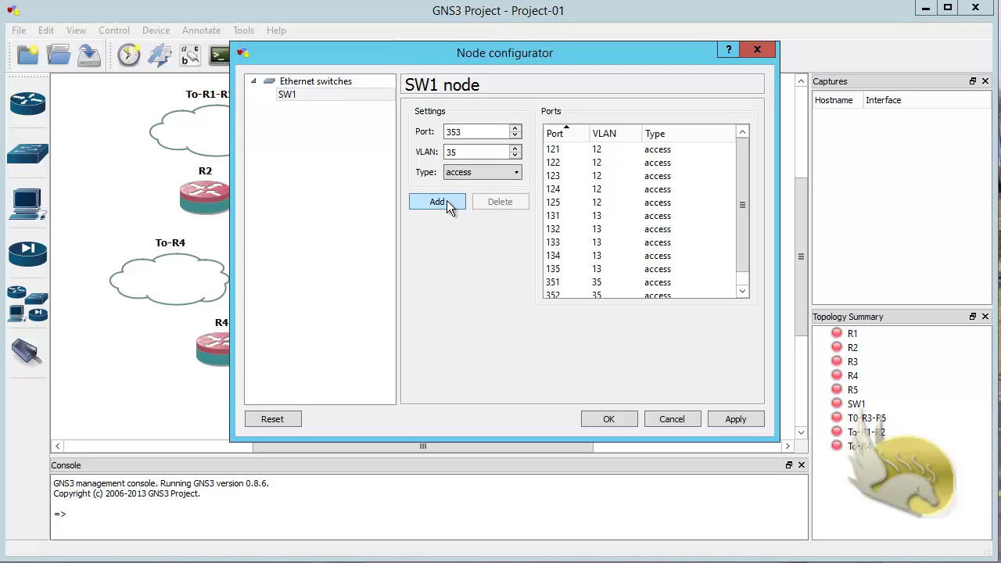
click(446, 200)
click(447, 200)
click(446, 201)
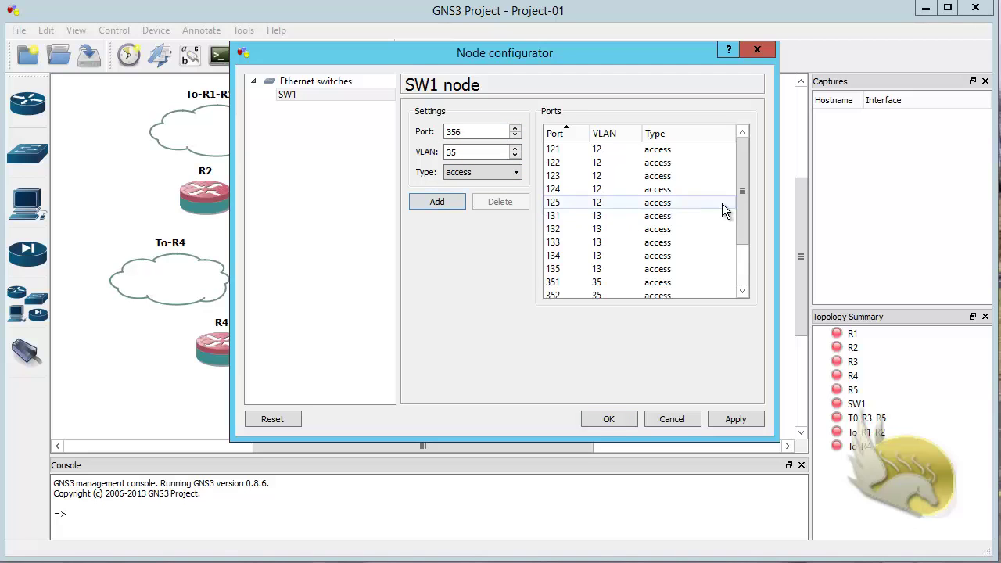
Step: Set the VLAN to 24 and add access ports 241–245 to SW1
drag(743, 244, 602, 322)
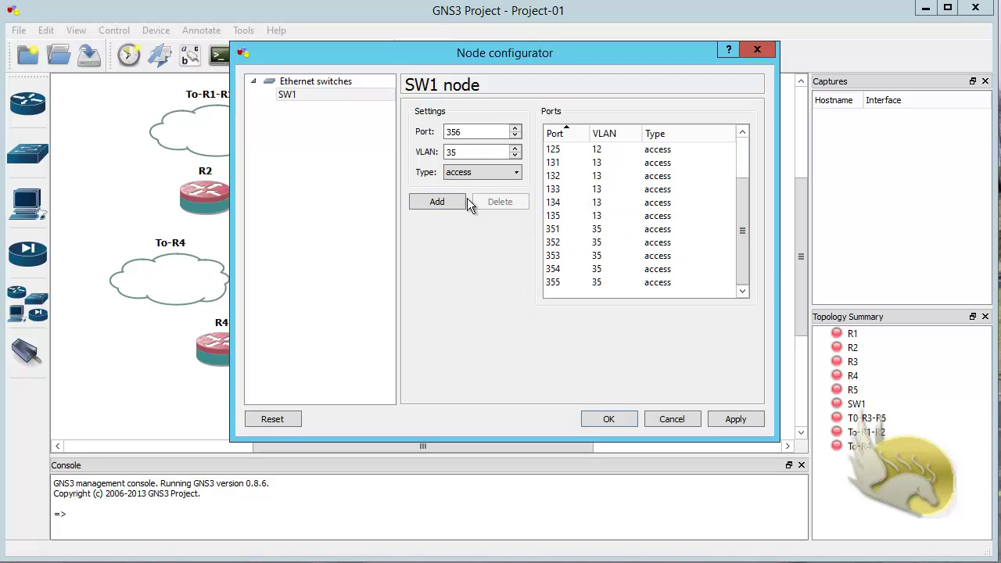
drag(465, 152, 413, 163)
text(24)
drag(472, 135, 414, 138)
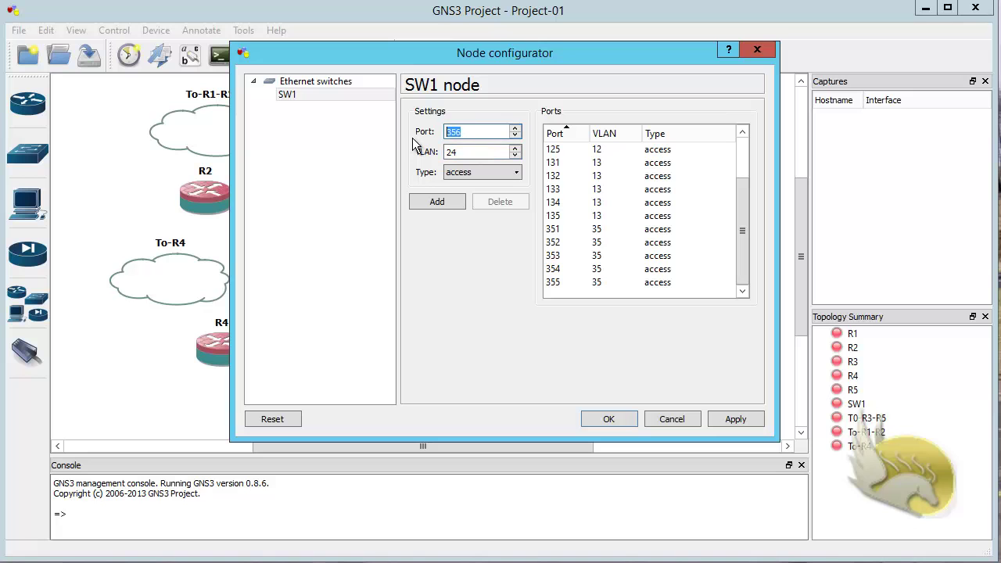
text(241)
click(447, 200)
drag(467, 137, 388, 130)
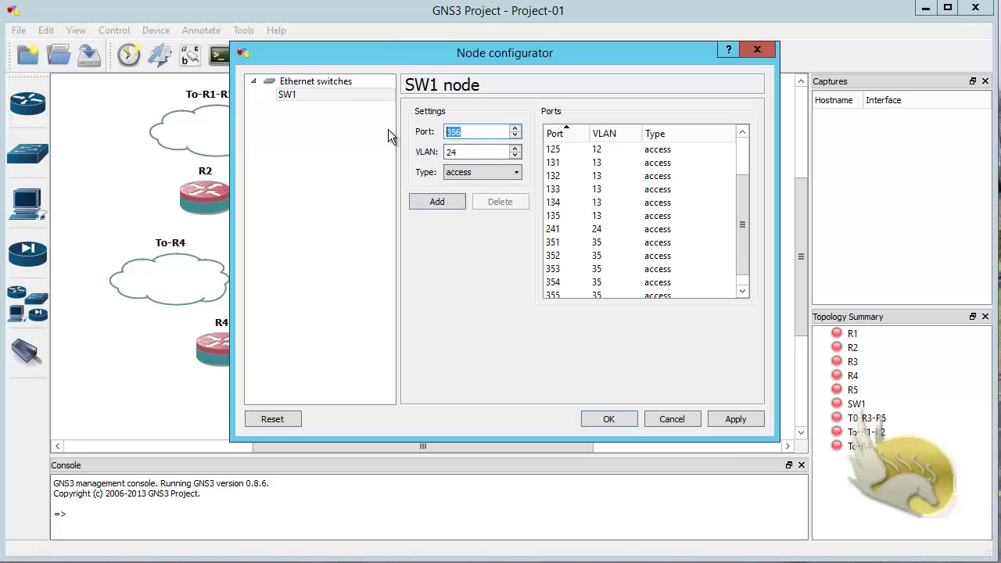
text(242)
click(417, 198)
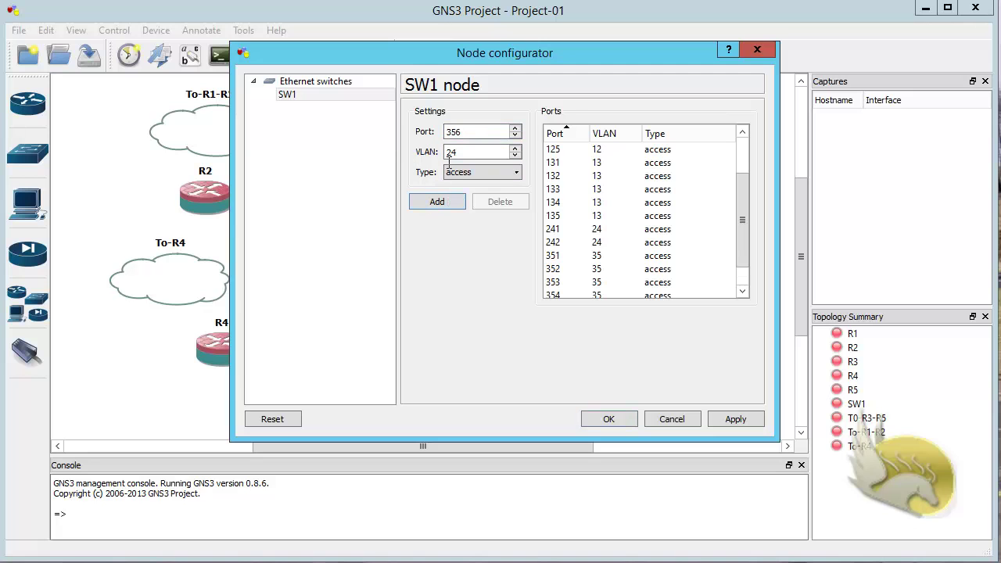
drag(468, 134, 394, 136)
text(243)
click(425, 200)
drag(474, 133, 420, 139)
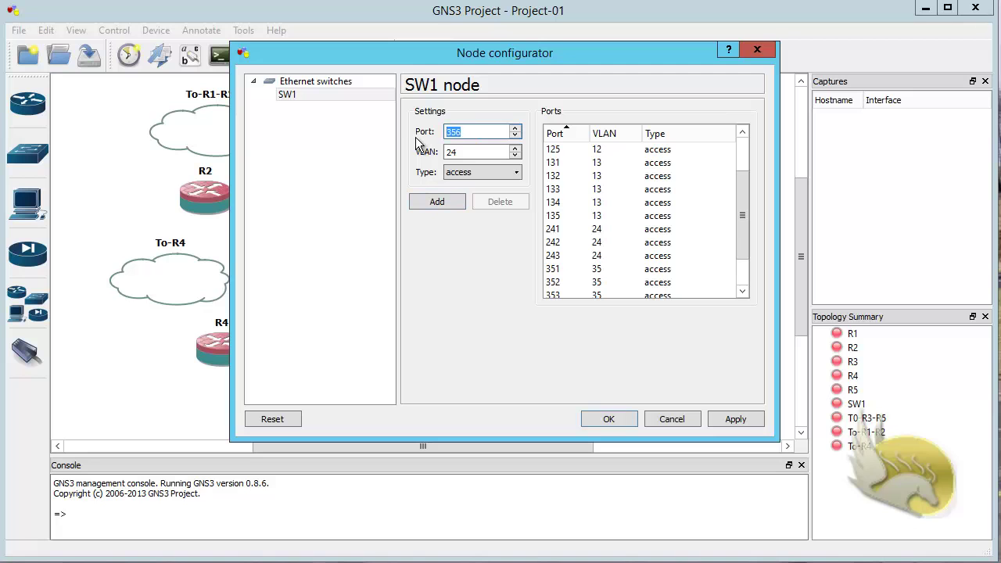
text(244)
click(458, 202)
drag(469, 135, 371, 129)
text(245)
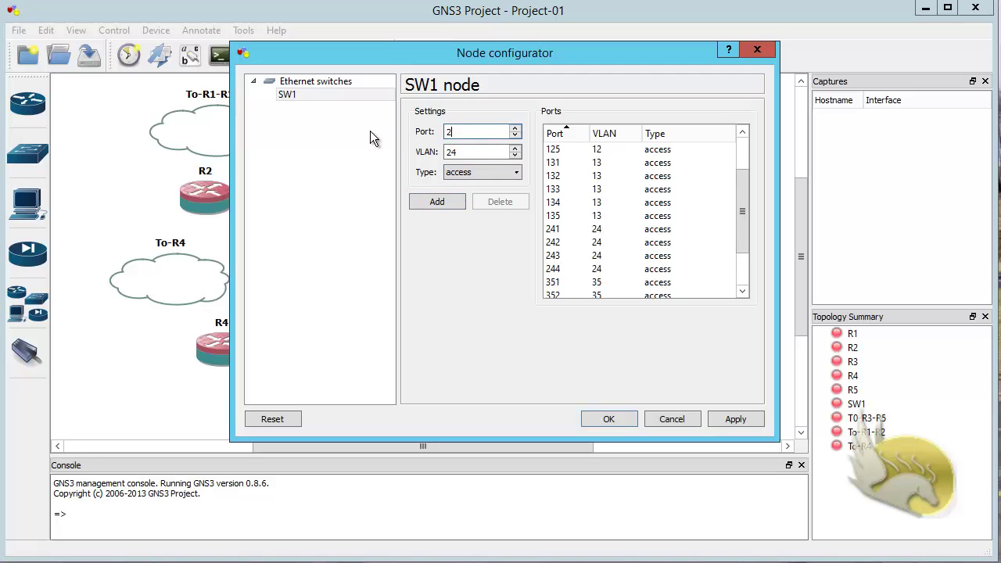
click(438, 202)
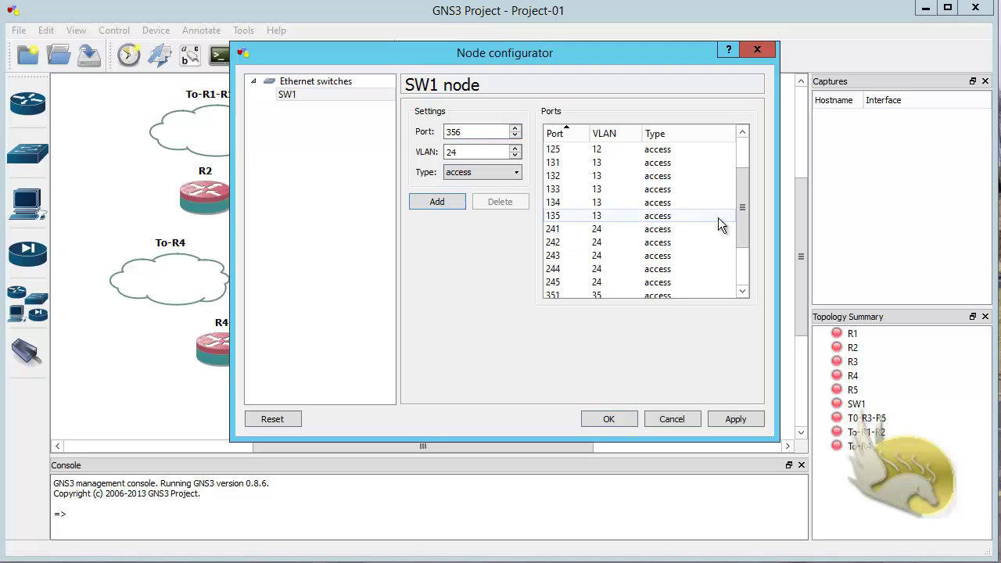
drag(746, 214, 736, 187)
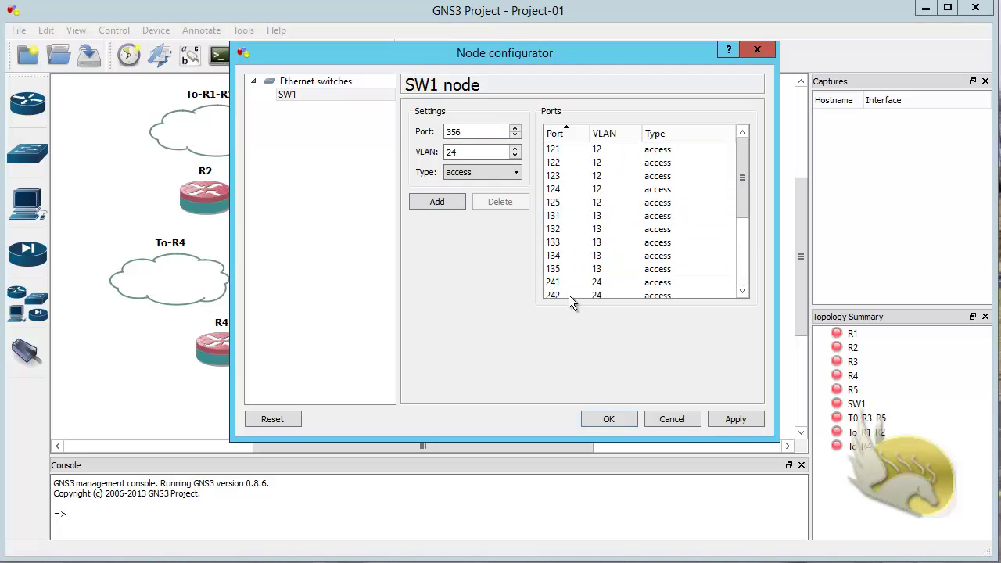
Step: Save SW1's port list, close its configuration, and enter link mode
click(606, 419)
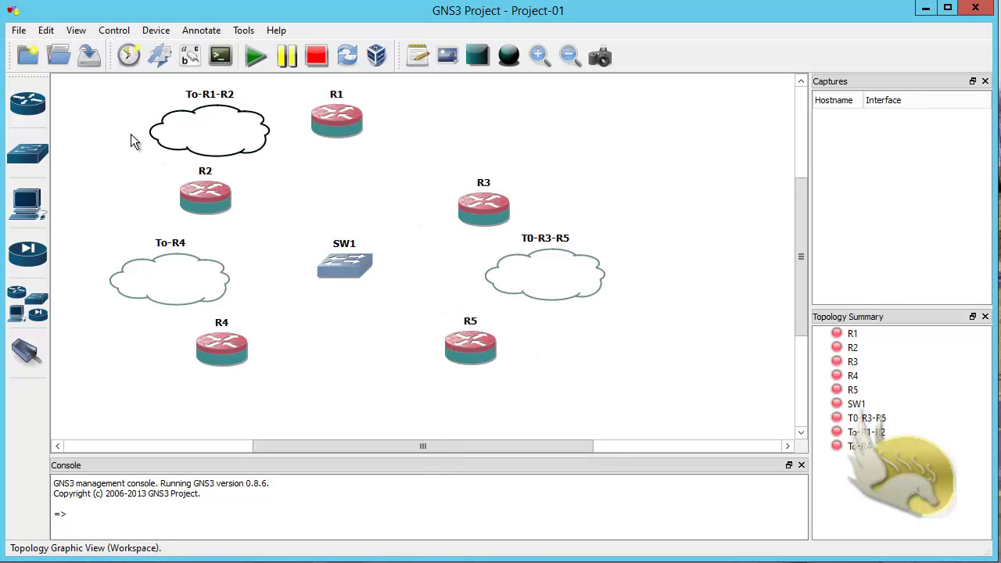
click(27, 352)
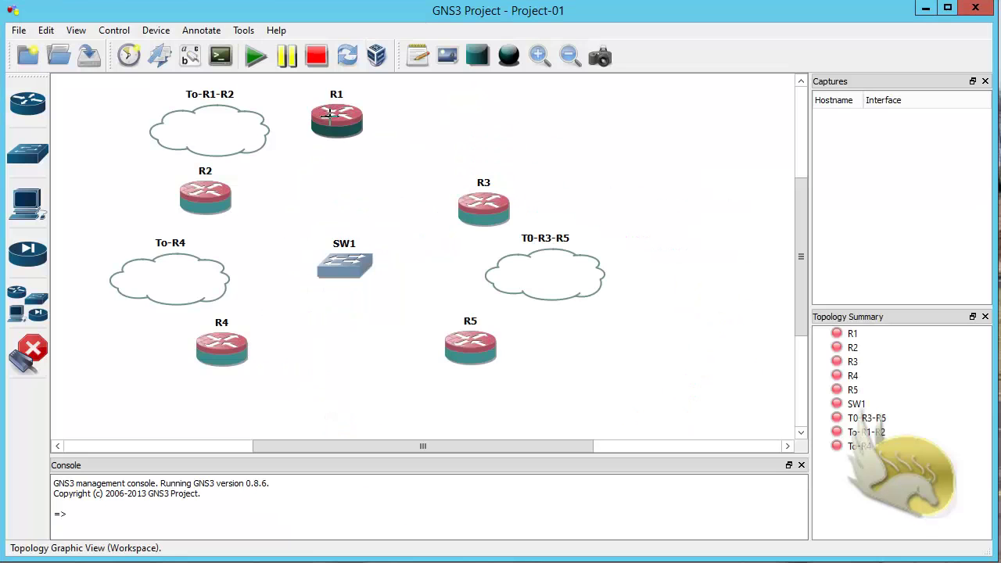
Step: Cable R1 e1 to SW1 port 121 and R2 e1 to SW1 port 122, checking the diagram
click(330, 115)
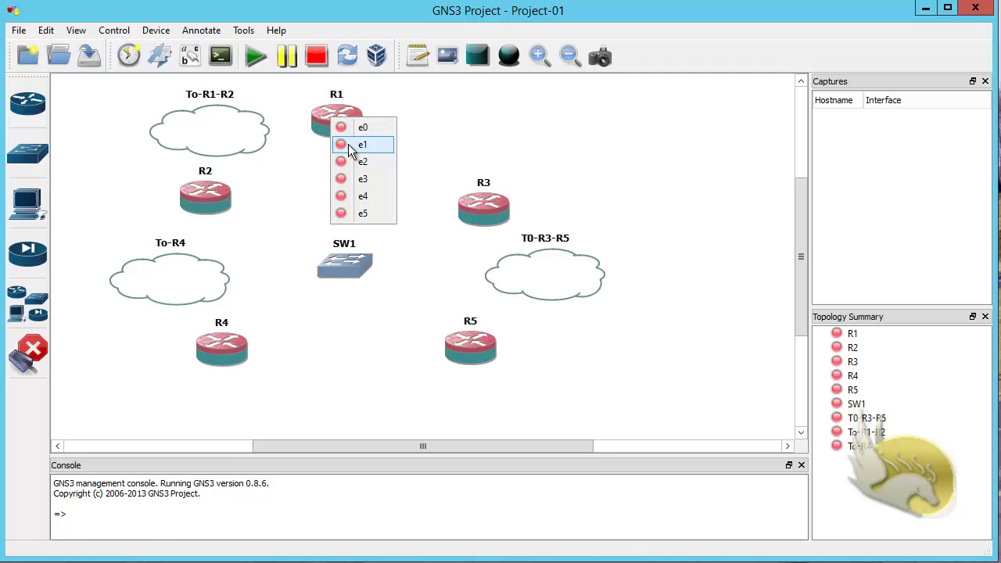
click(350, 146)
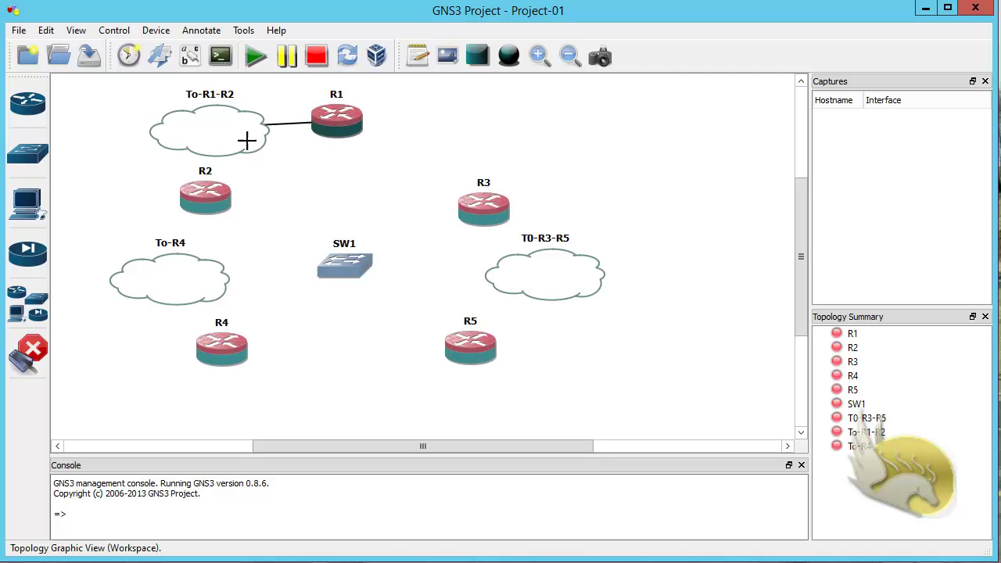
click(340, 258)
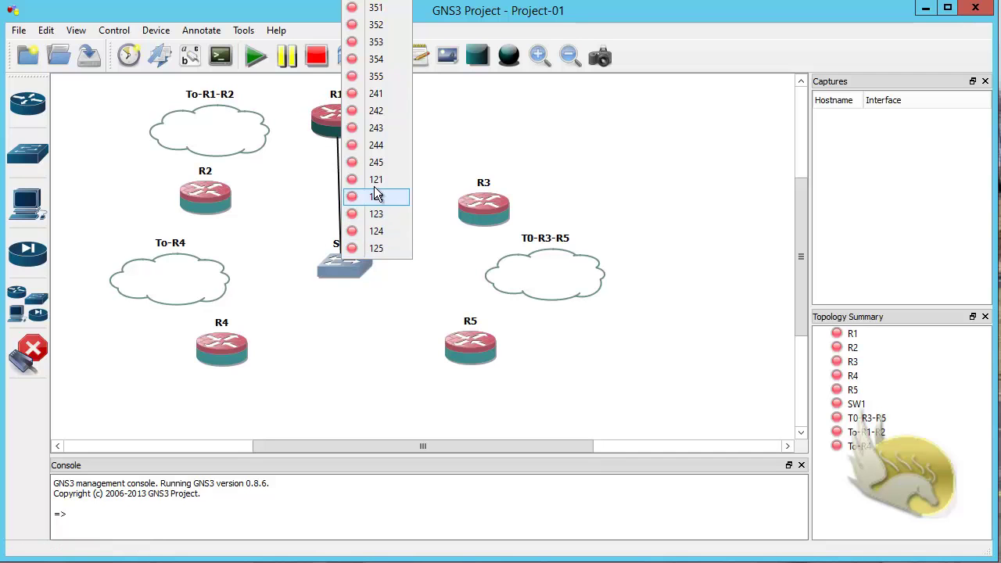
click(355, 186)
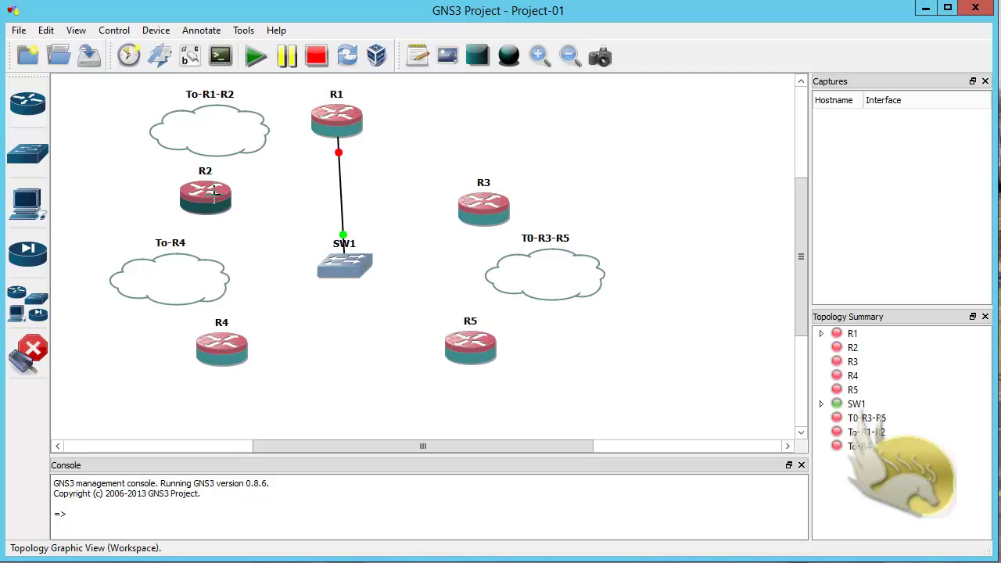
click(228, 201)
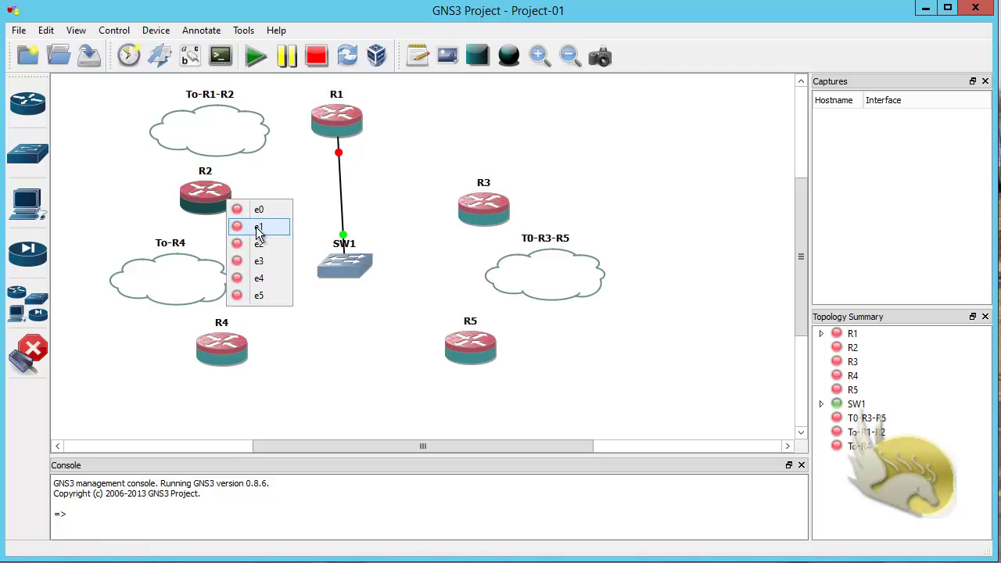
click(258, 226)
click(336, 263)
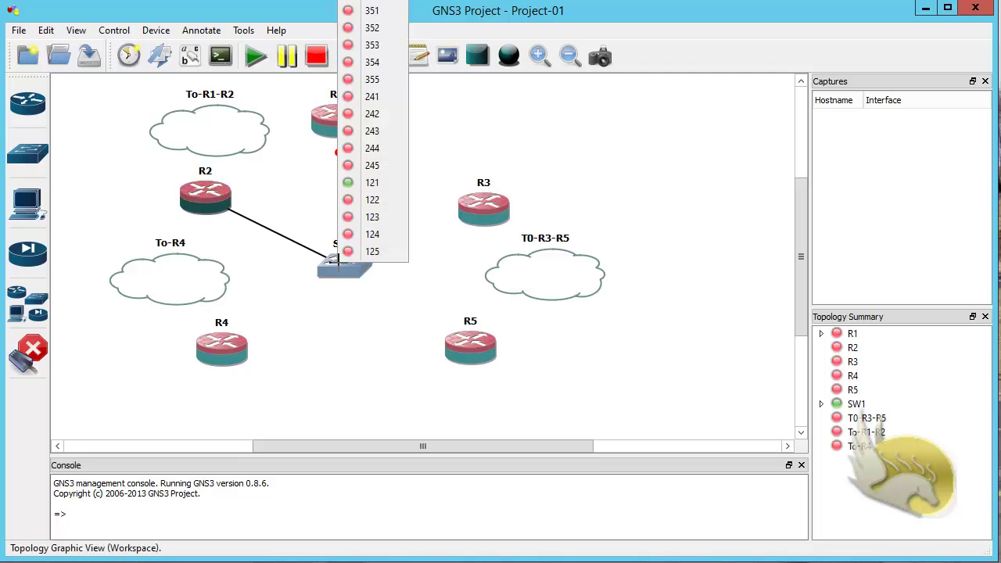
click(361, 199)
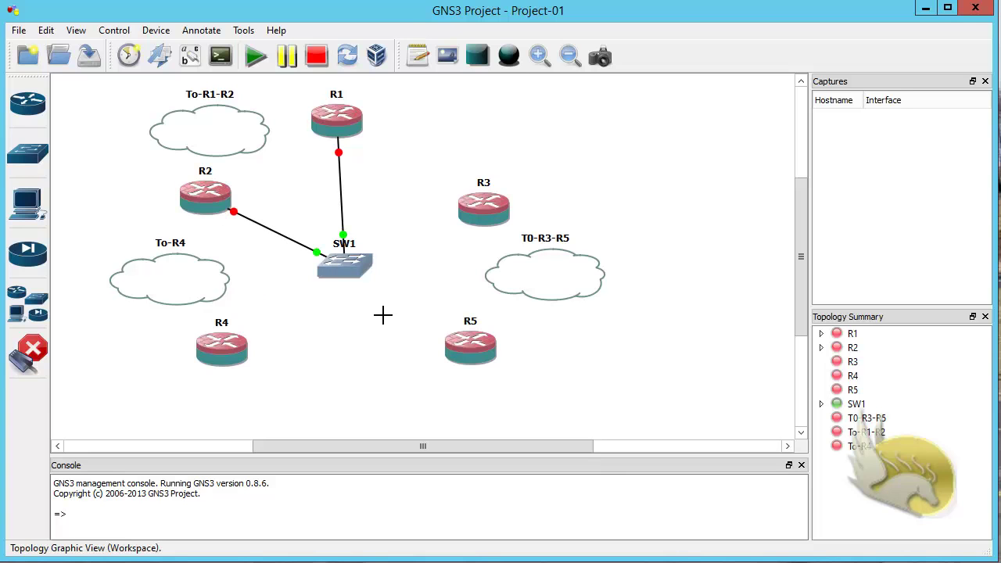
key(alt+Tab)
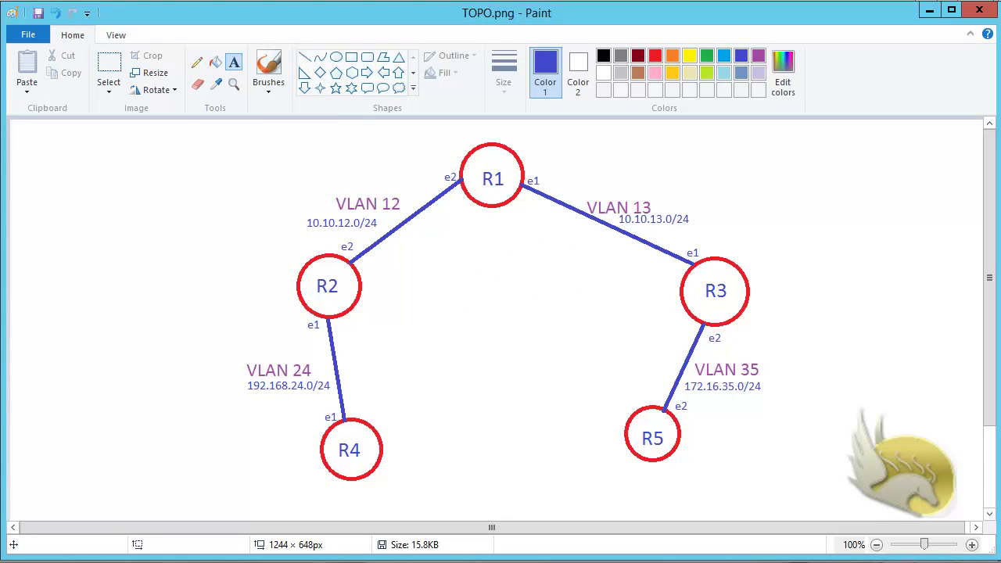
key(alt+Tab)
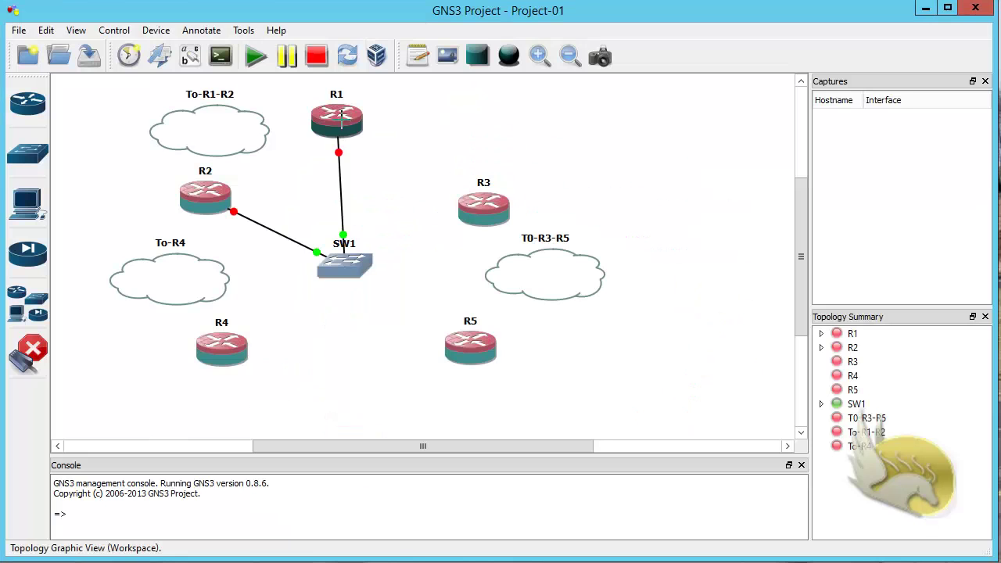
Step: Cable R1 e0 to SW1, then link an SW1 port to R3 e0
click(341, 115)
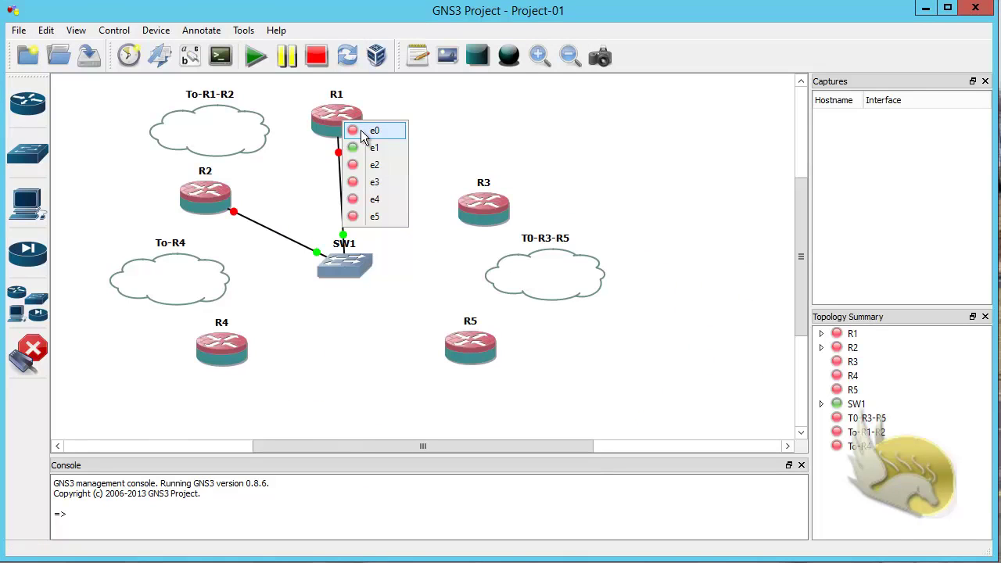
click(364, 131)
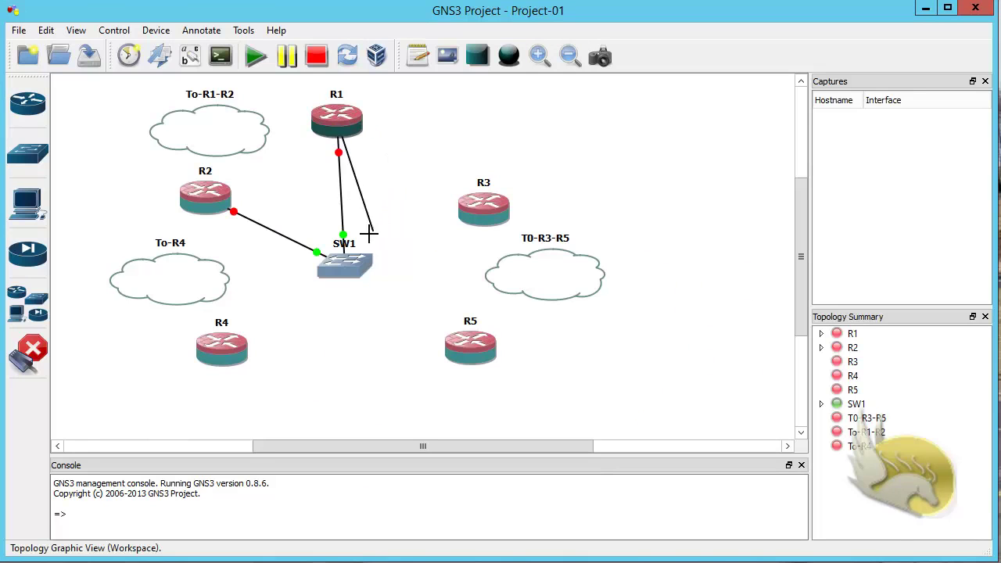
click(356, 263)
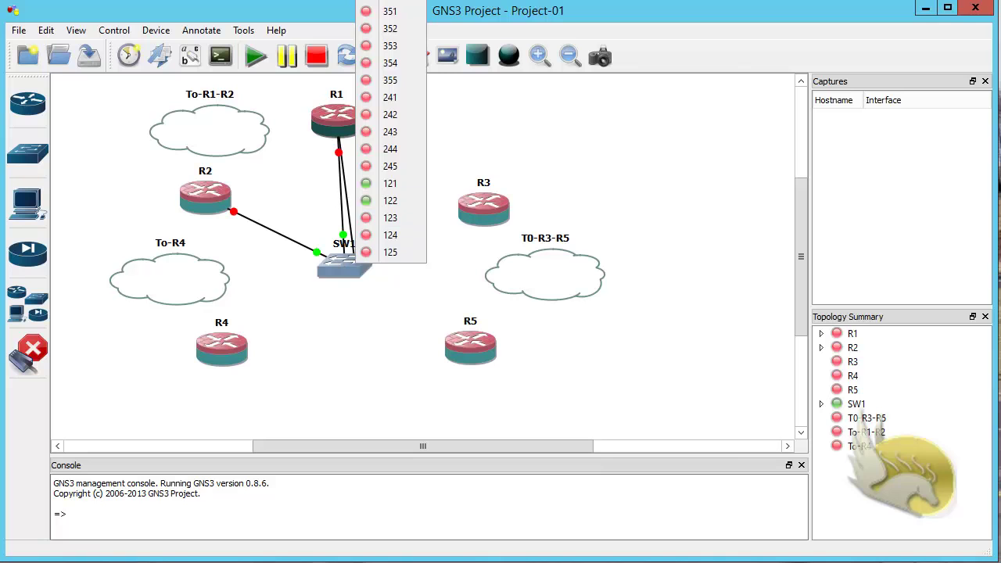
click(630, 47)
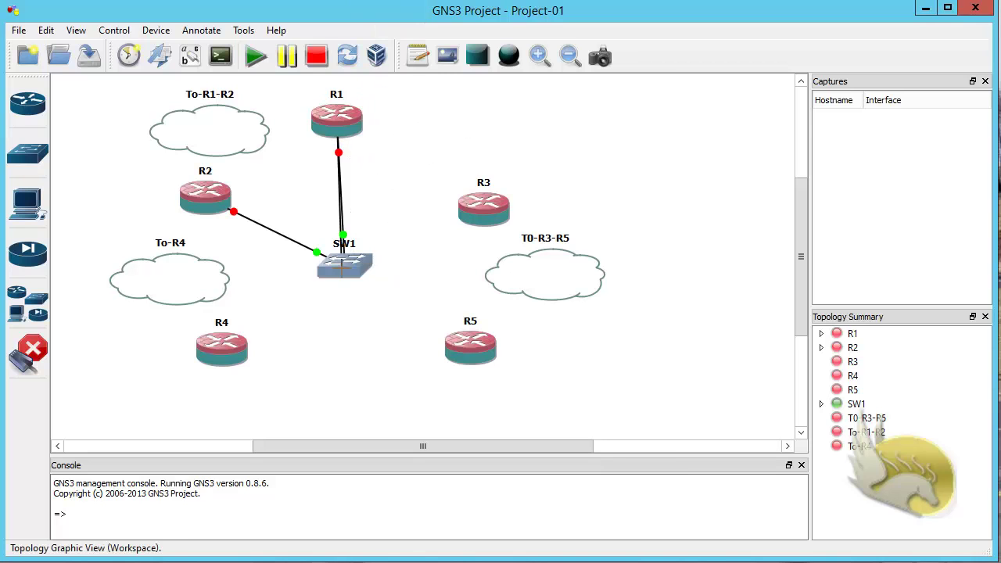
click(342, 268)
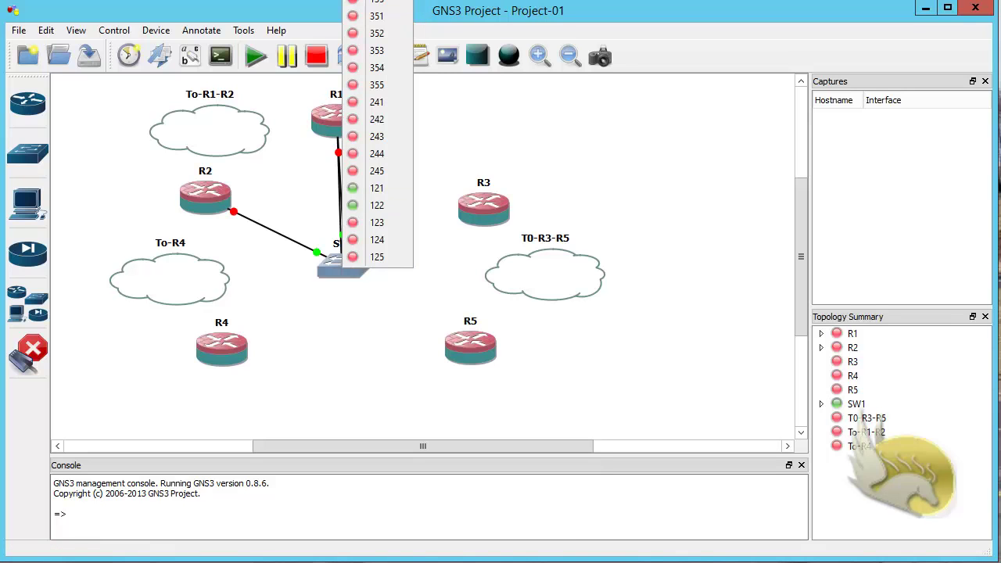
click(368, 246)
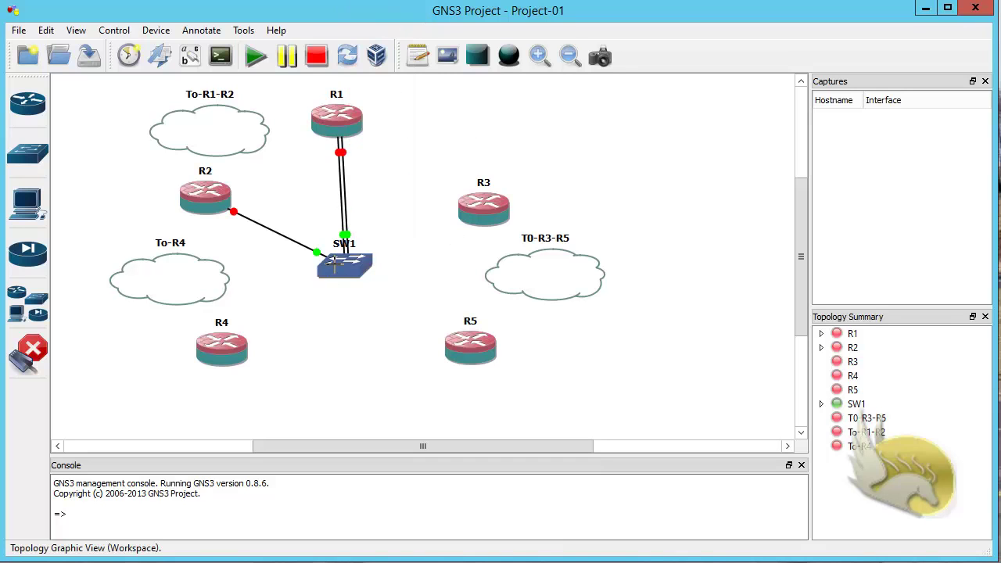
click(336, 264)
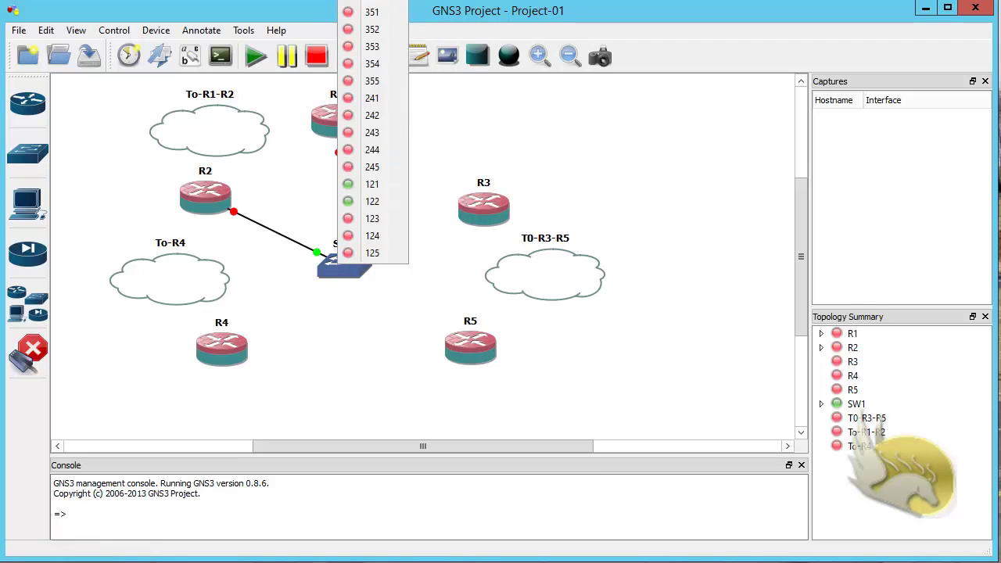
click(372, 218)
click(475, 203)
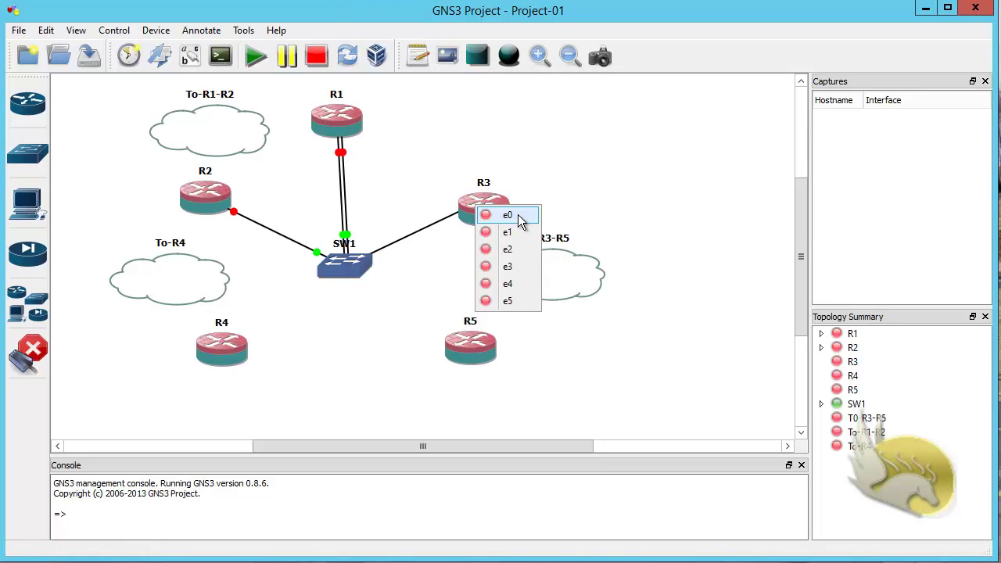
click(527, 219)
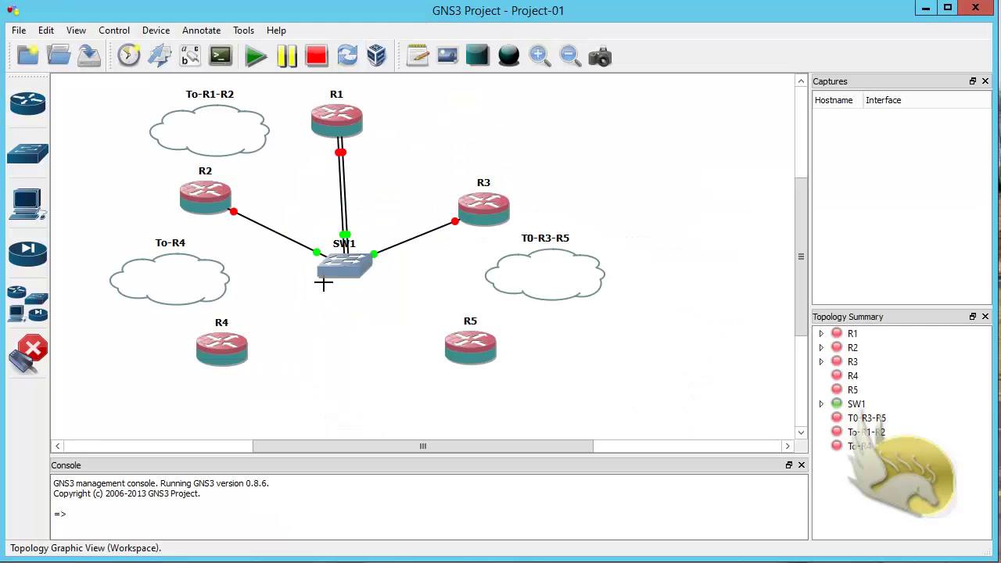
Step: Cable R3 e1 to SW1 and R5 e1 to SW1 port 352, checking the diagram
click(488, 218)
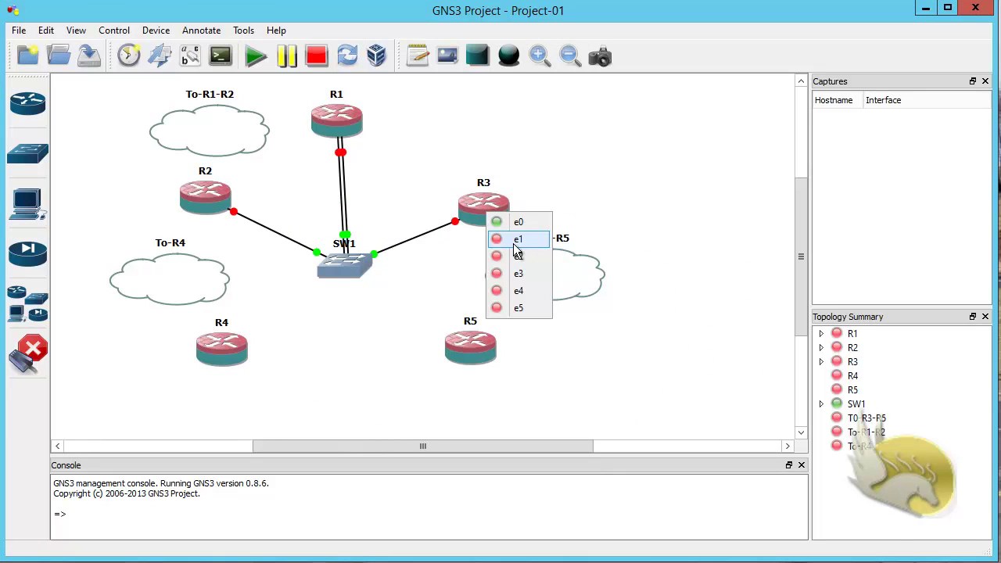
click(514, 239)
click(344, 263)
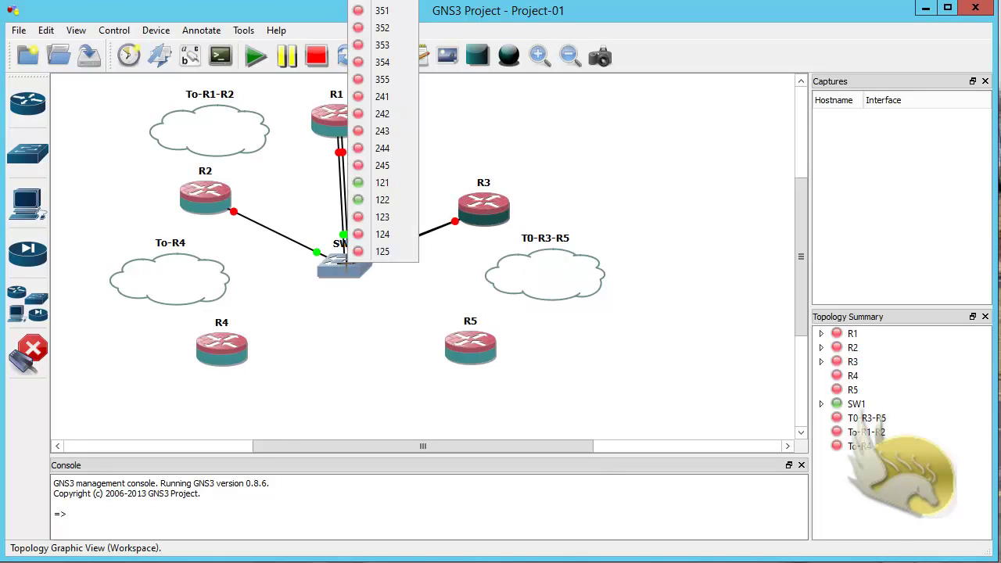
click(381, 11)
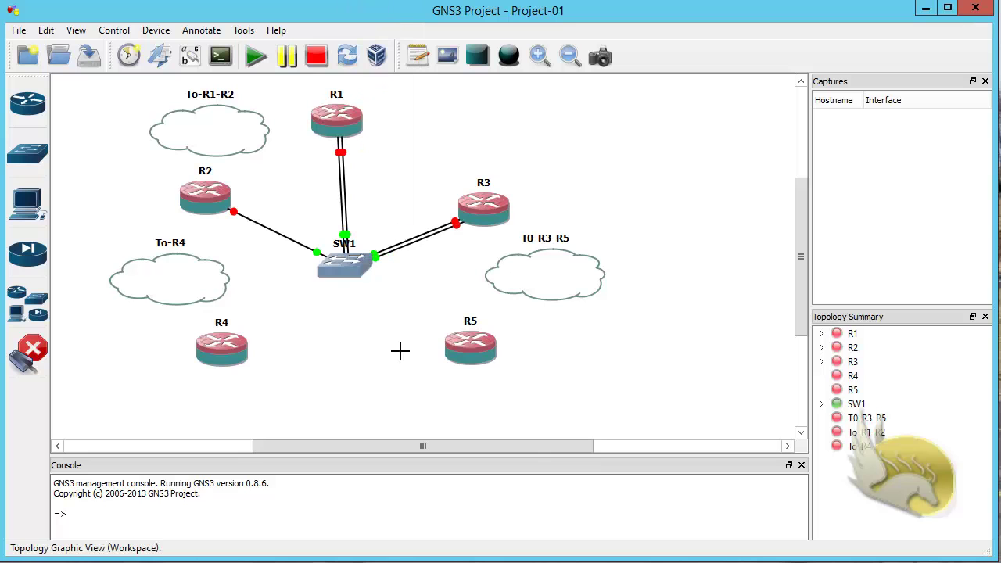
click(468, 341)
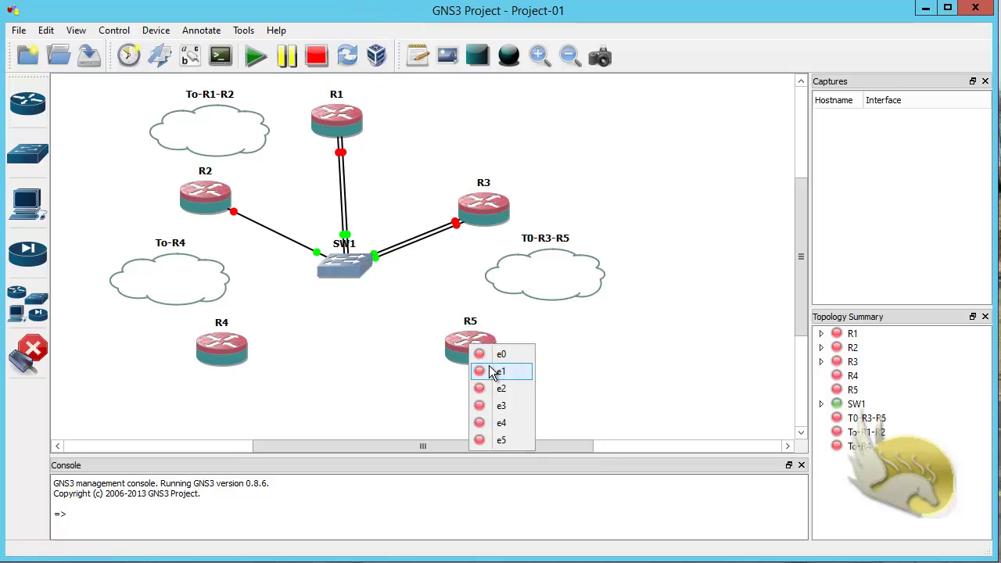
click(493, 372)
click(344, 266)
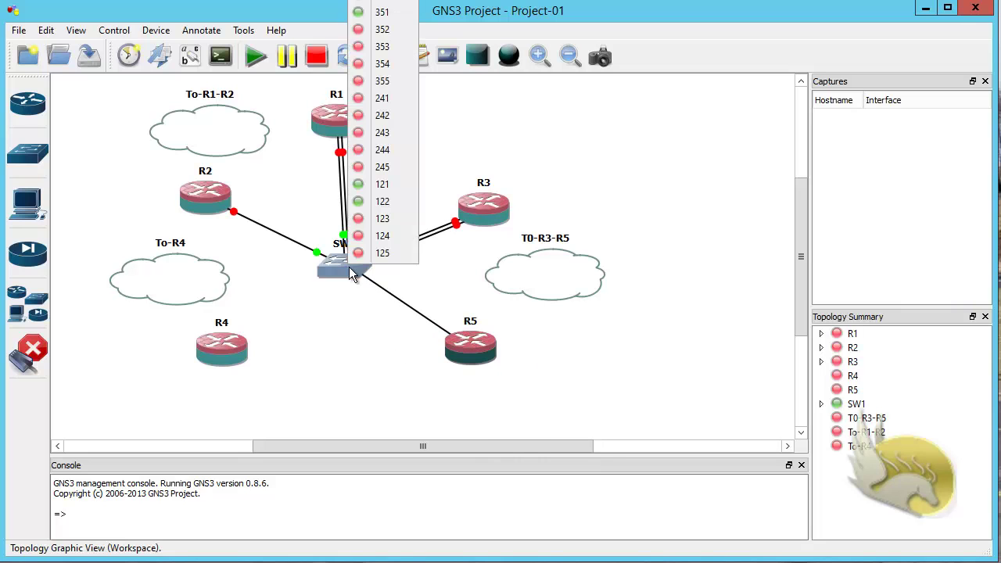
click(374, 31)
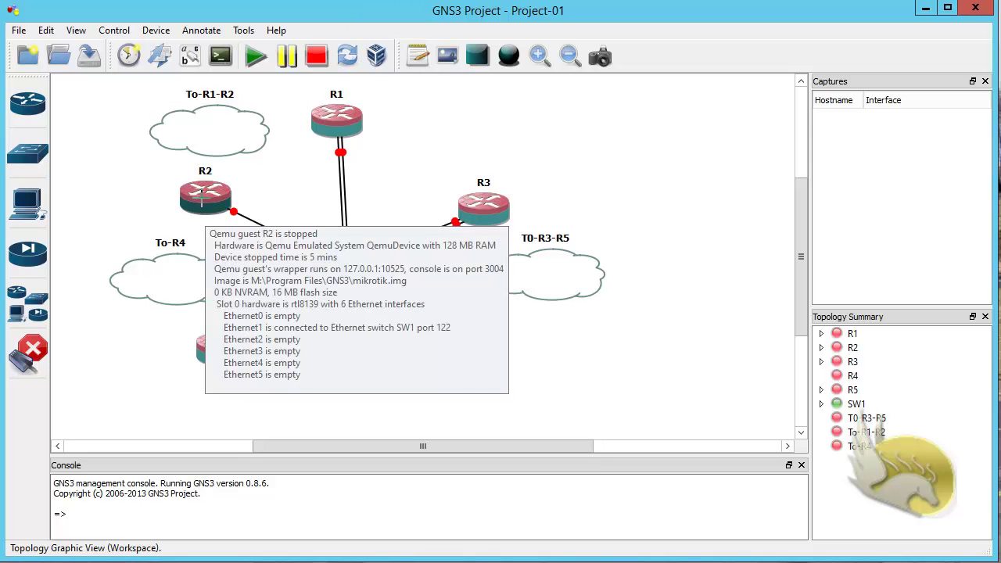
key(alt+Tab)
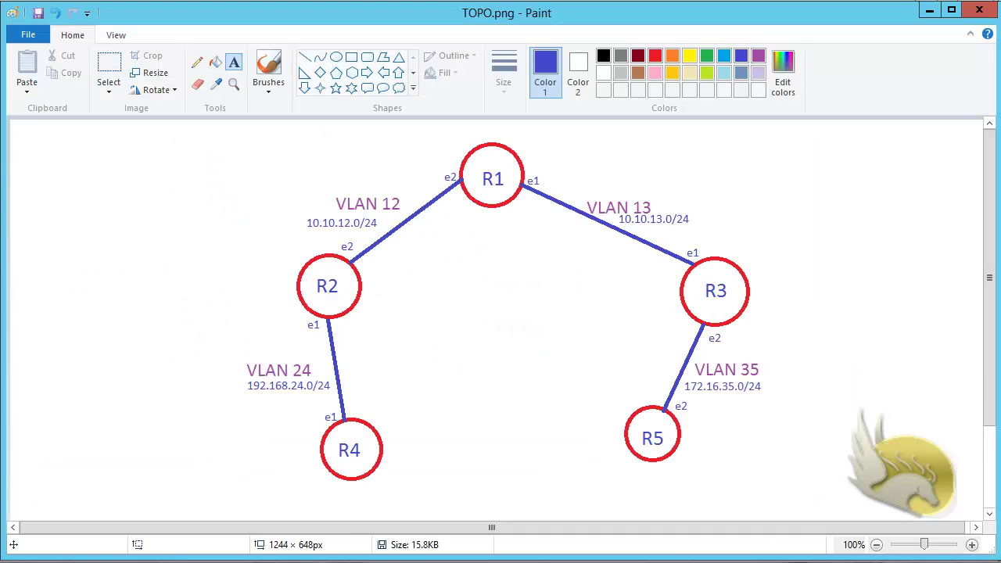
key(alt+Tab)
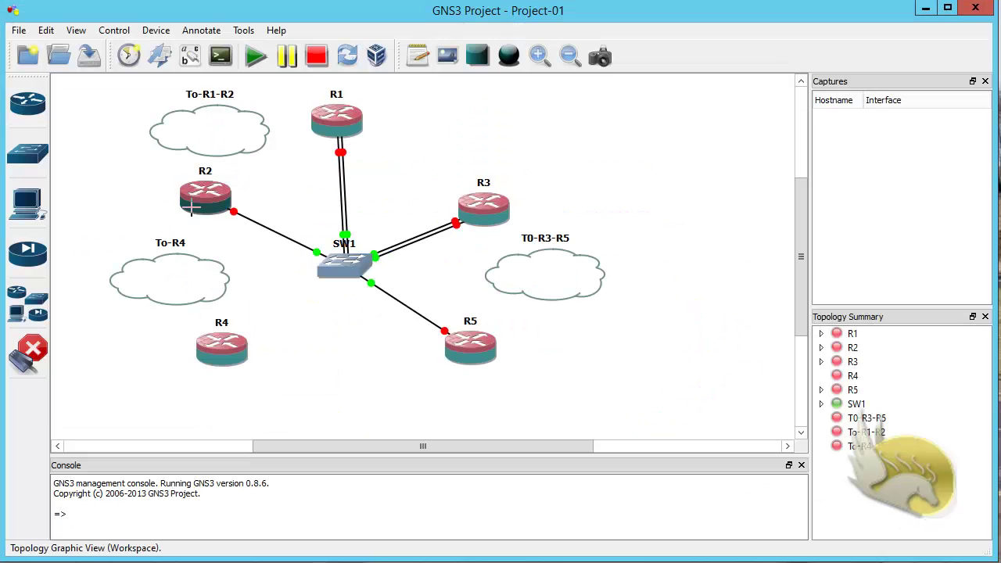
Step: Link R2 e0 to SW1 port 241 and R4 e0 to a free SW1 port, then exit link mode
click(195, 205)
click(224, 215)
click(337, 270)
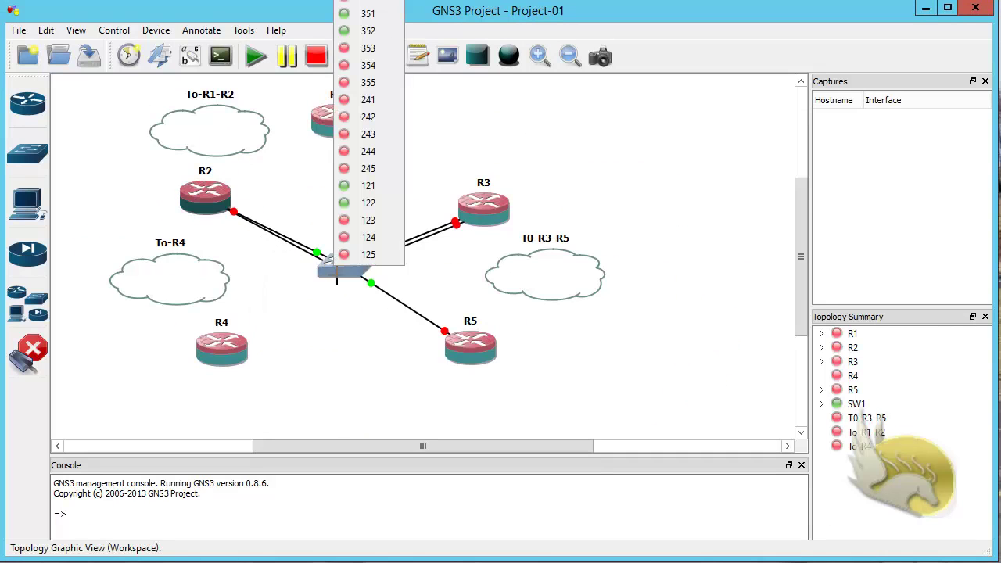
click(367, 102)
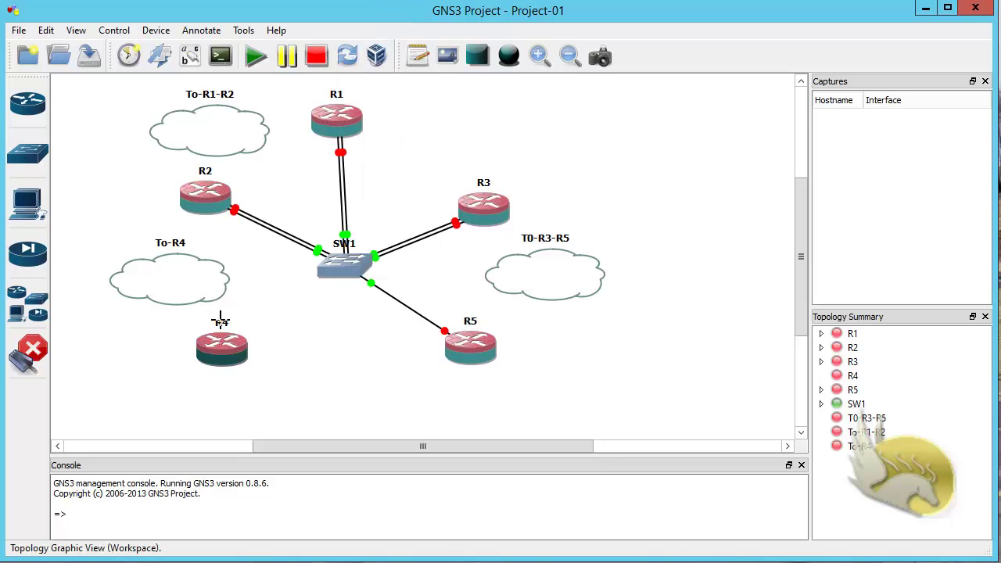
click(217, 345)
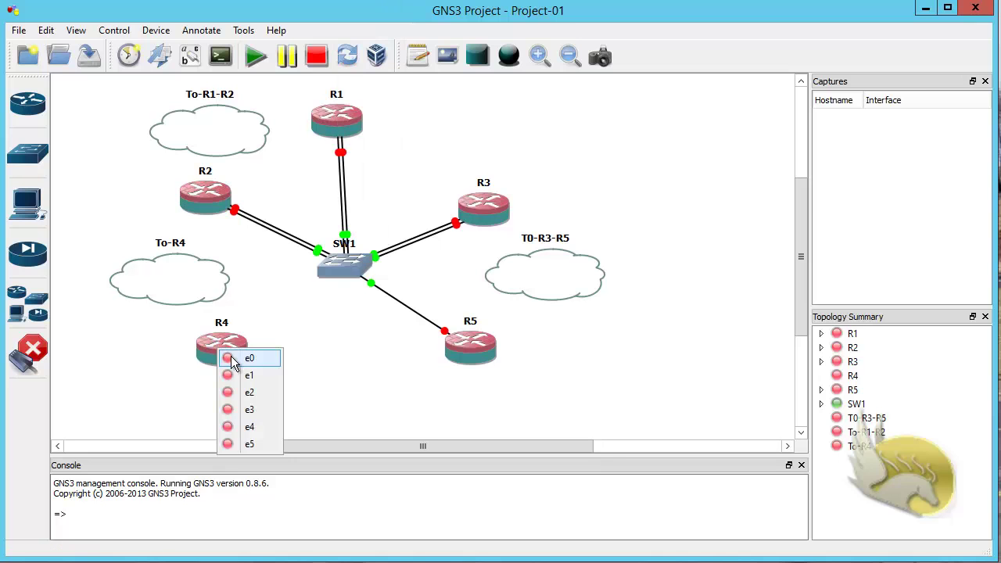
click(233, 356)
click(342, 265)
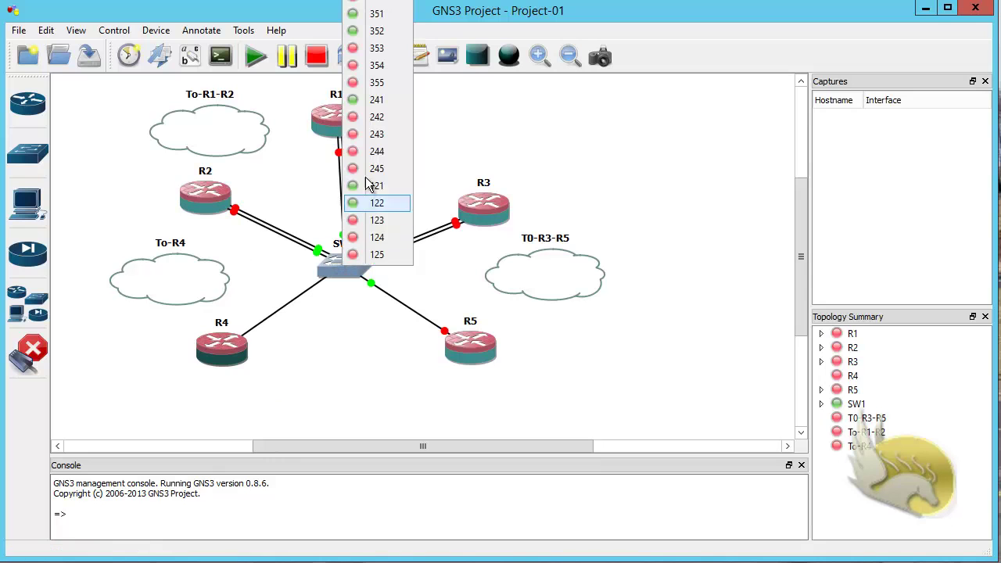
click(372, 117)
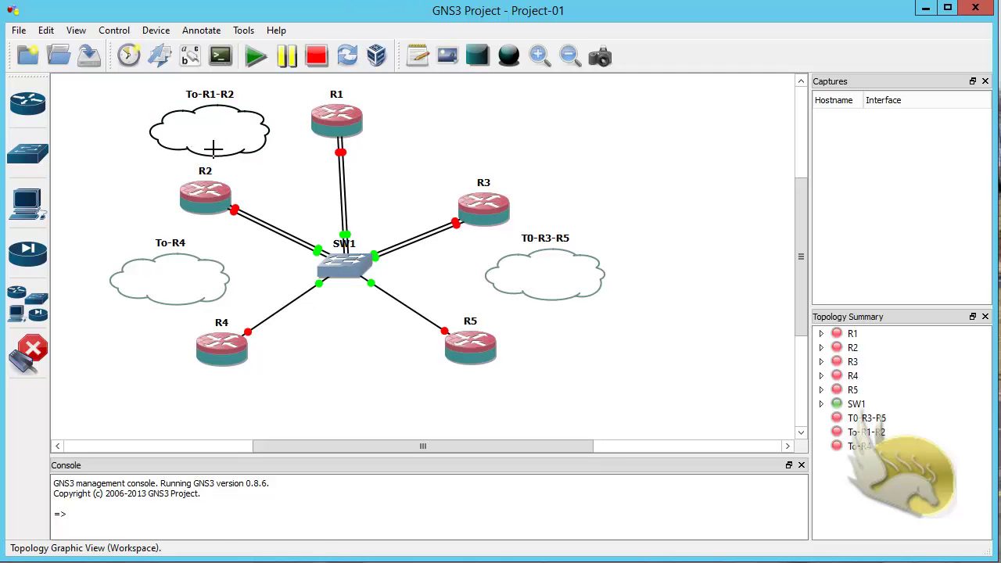
click(31, 358)
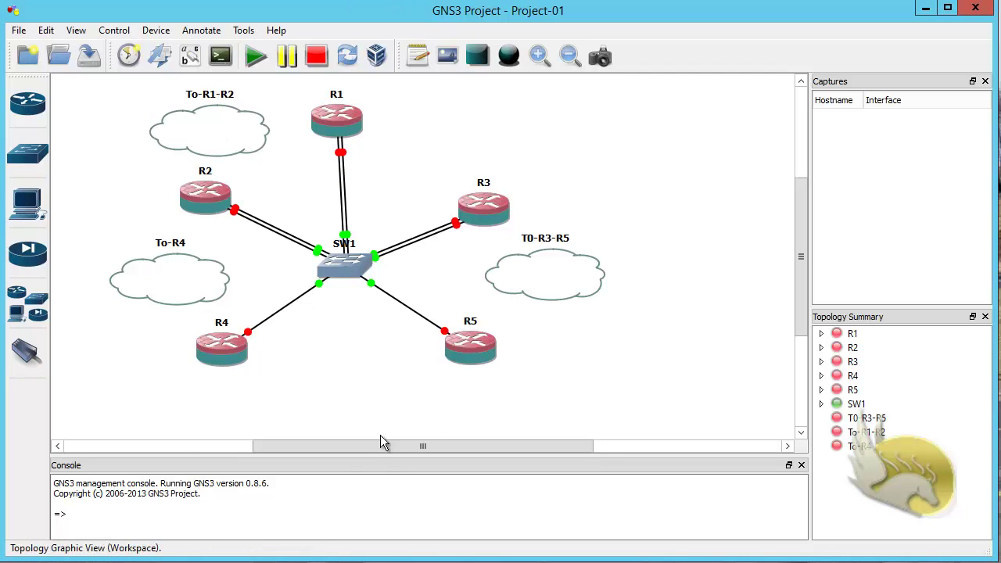
Step: Add LOOPBACK1 as a Generic Ethernet NIO on cloud To-R1-R2 and confirm
right_click(236, 133)
click(266, 135)
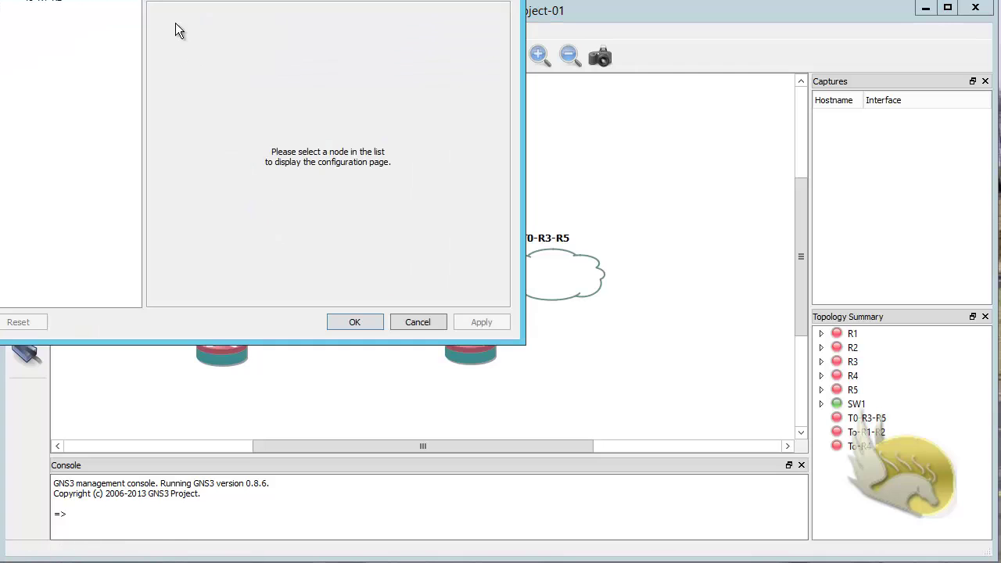
drag(151, 1, 300, 44)
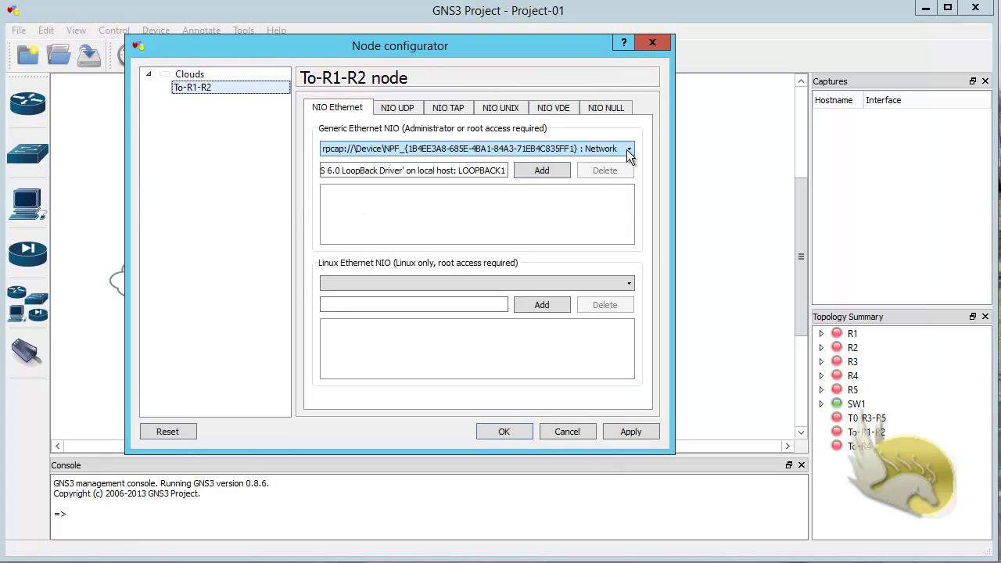
click(630, 151)
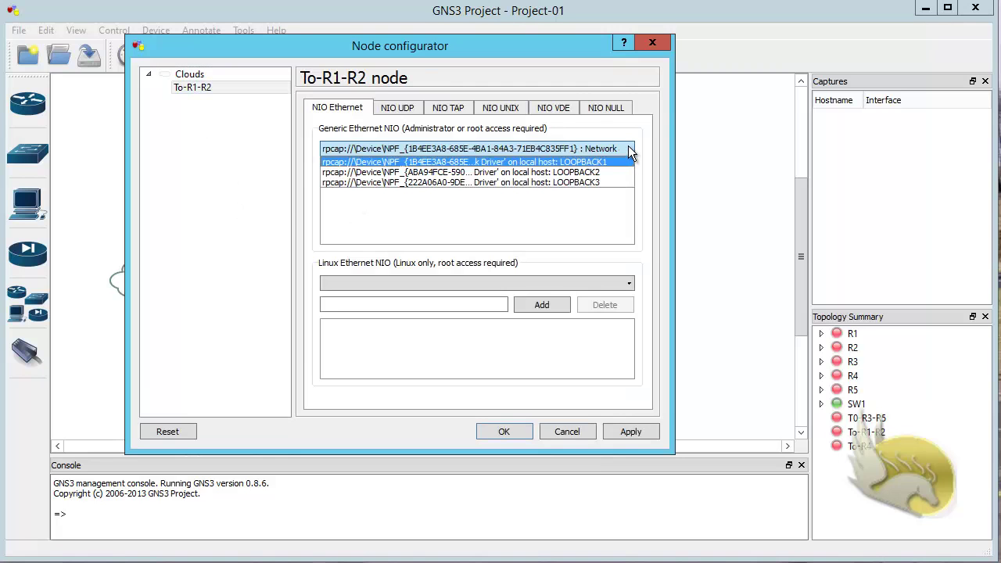
click(605, 161)
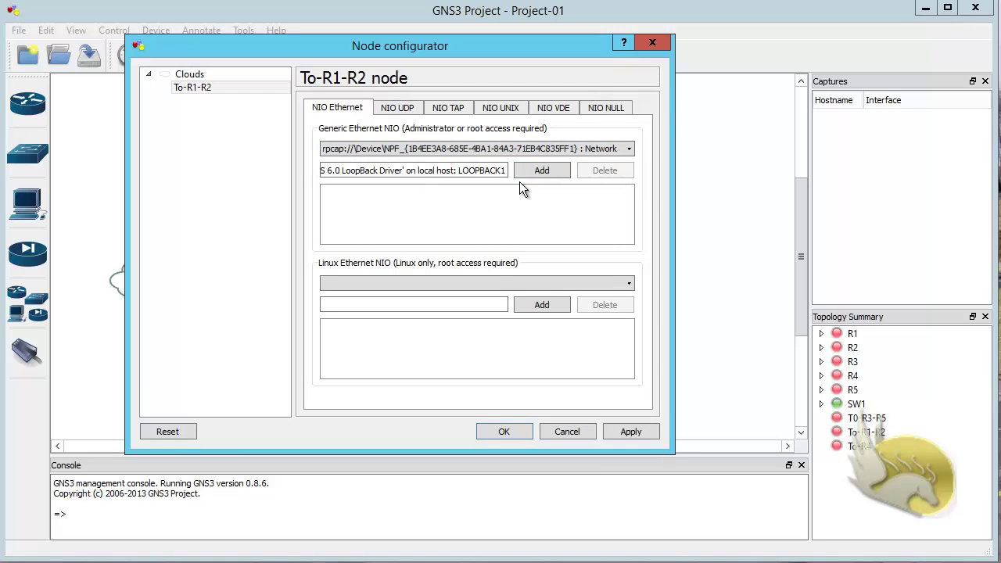
click(538, 172)
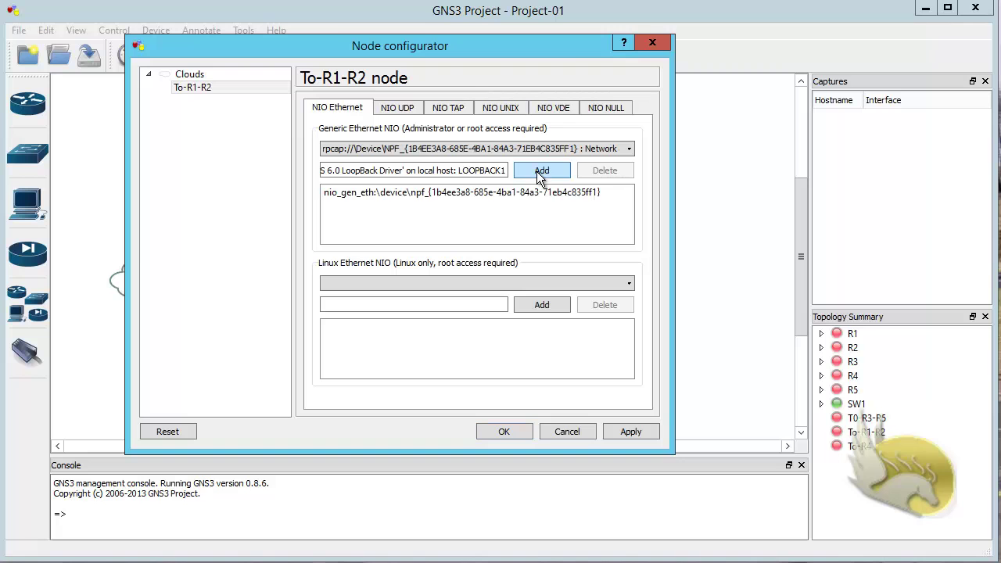
click(516, 432)
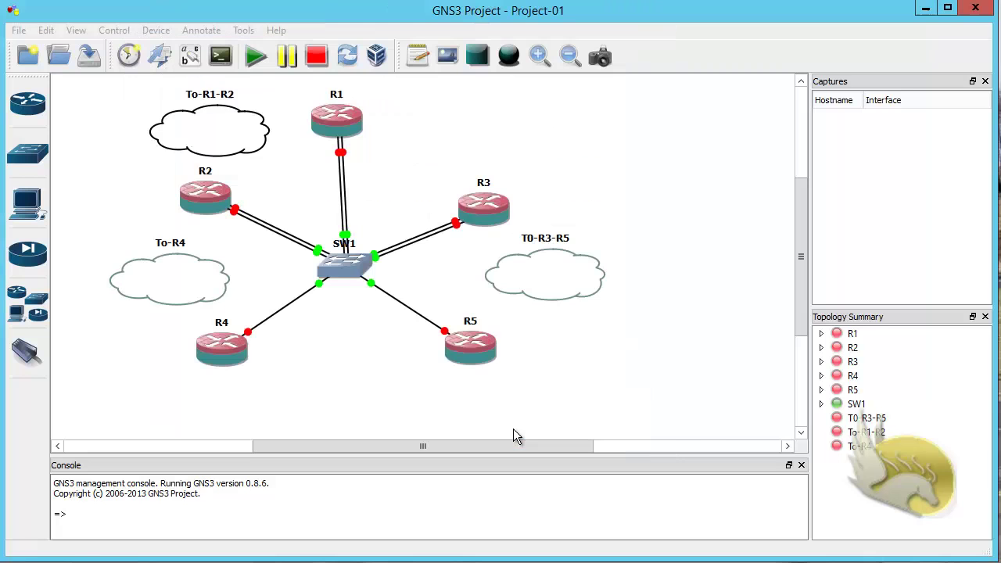
Step: Cable the To-R1-R2 cloud's nio_gen_eth interface to a free SW1 port
click(28, 352)
click(196, 137)
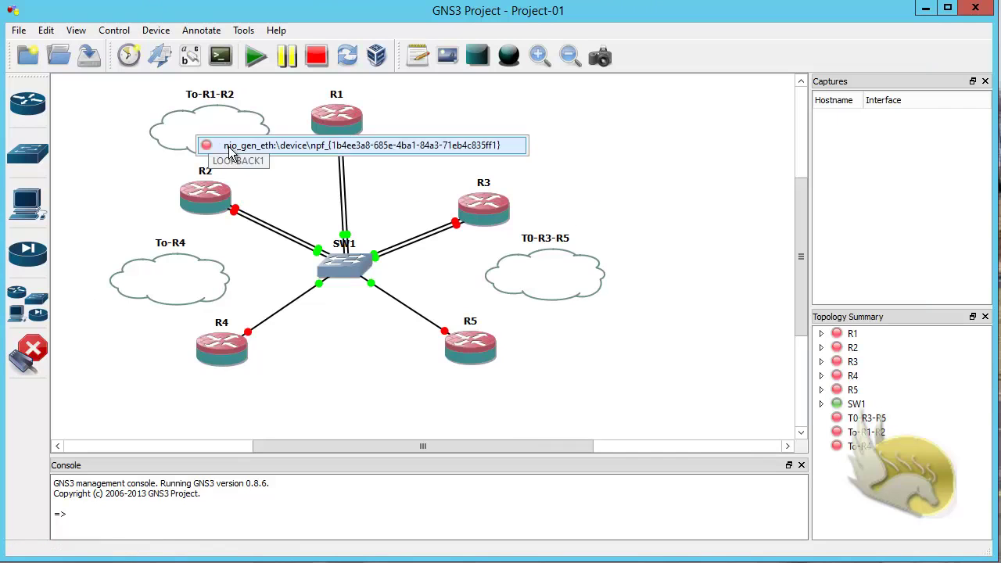
click(231, 147)
click(340, 266)
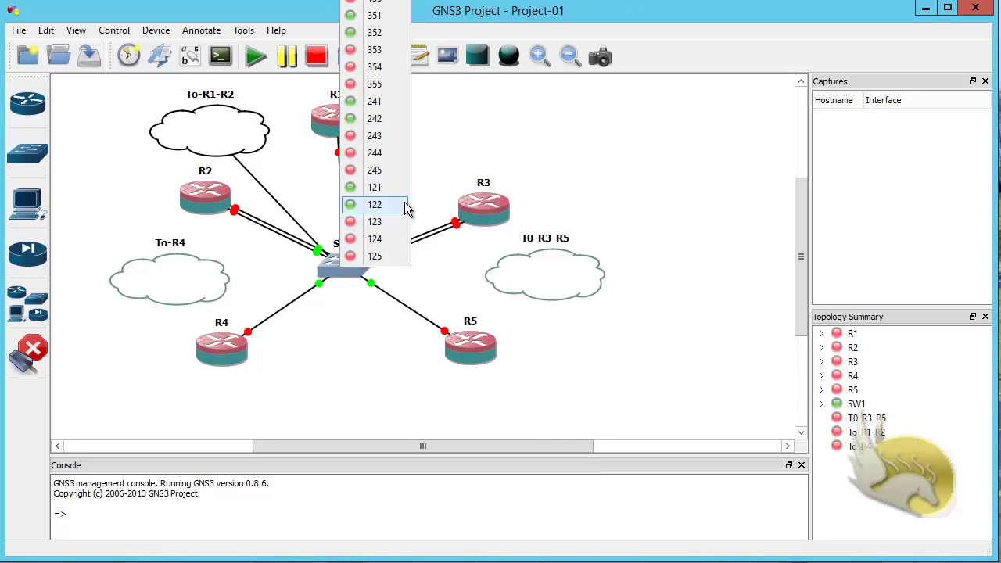
click(369, 222)
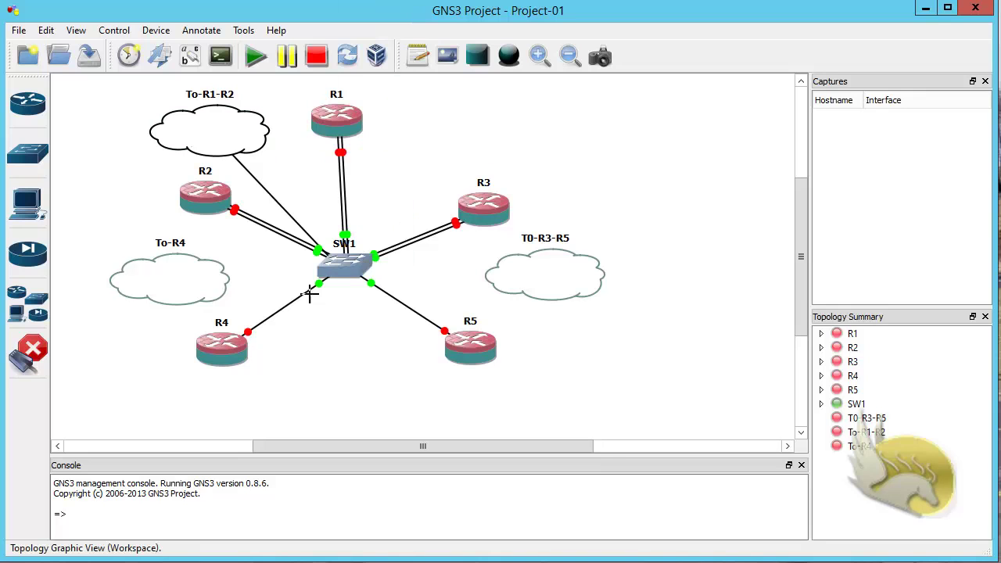
click(33, 353)
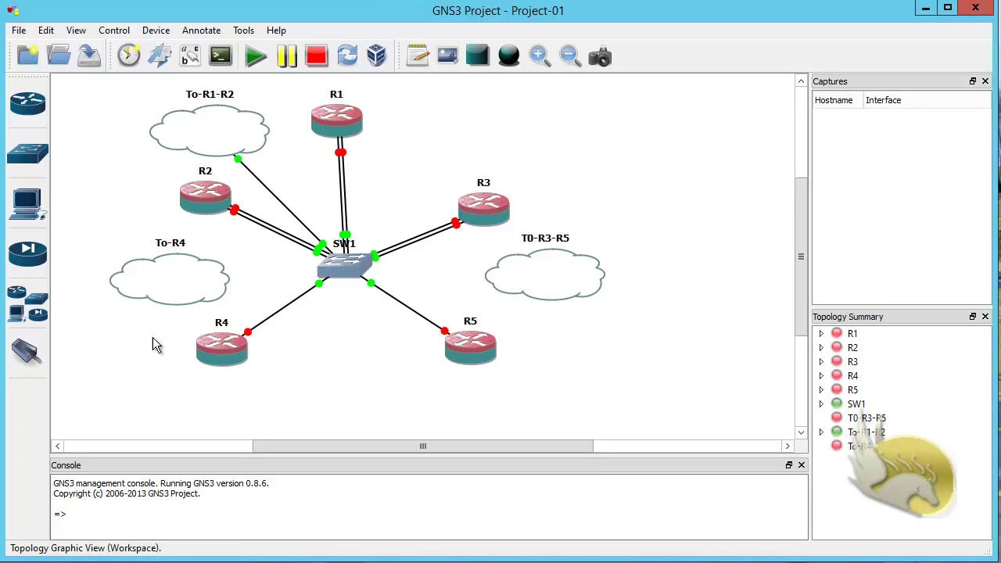
Step: Add LOOPBACK2 as a Generic Ethernet NIO on cloud T0-R3-R5 and confirm
right_click(536, 266)
click(550, 276)
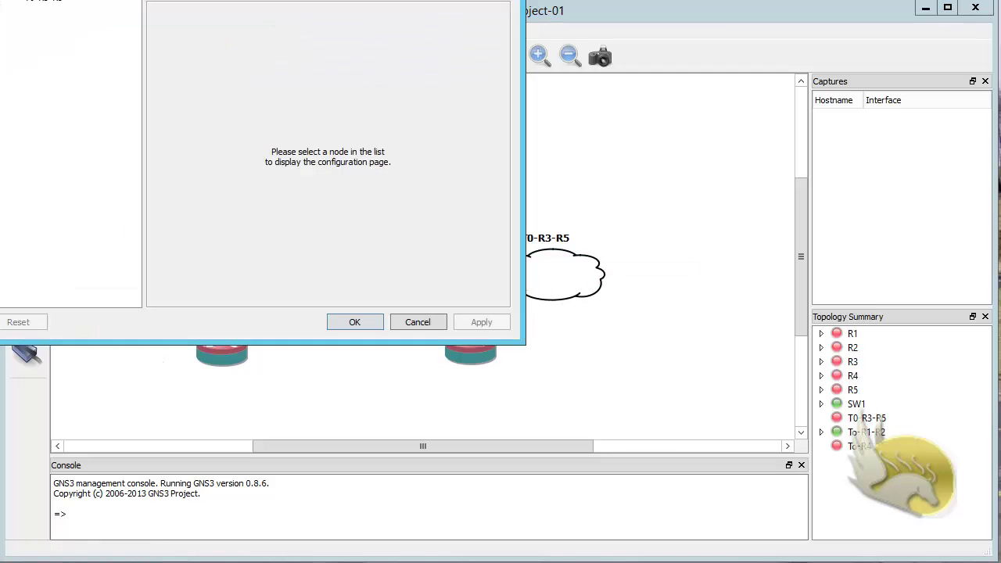
click(100, 72)
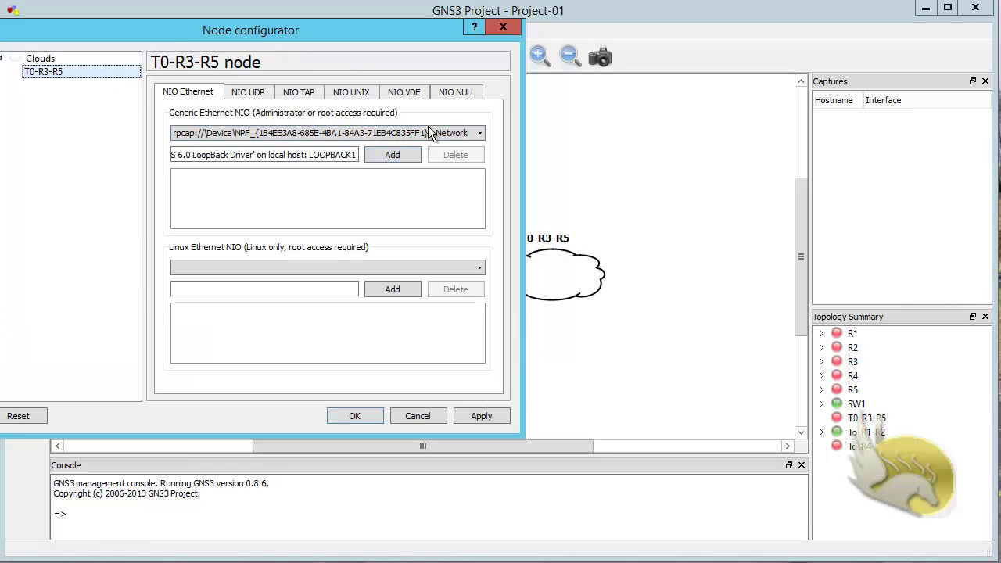
click(473, 133)
click(466, 158)
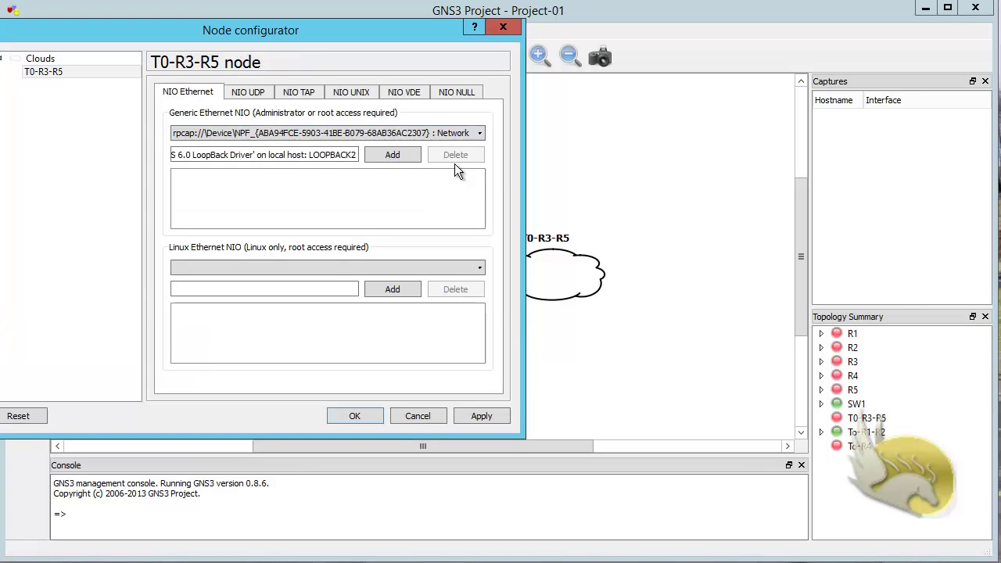
click(375, 159)
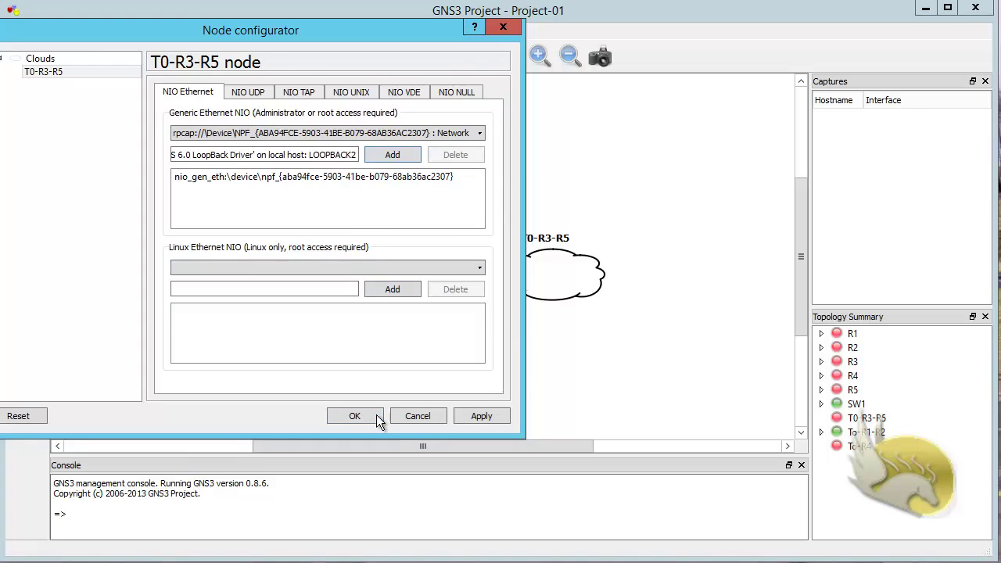
click(354, 416)
Step: Cable the T0-R3-R5 cloud's nio_gen_eth interface to a free SW1 port
click(28, 356)
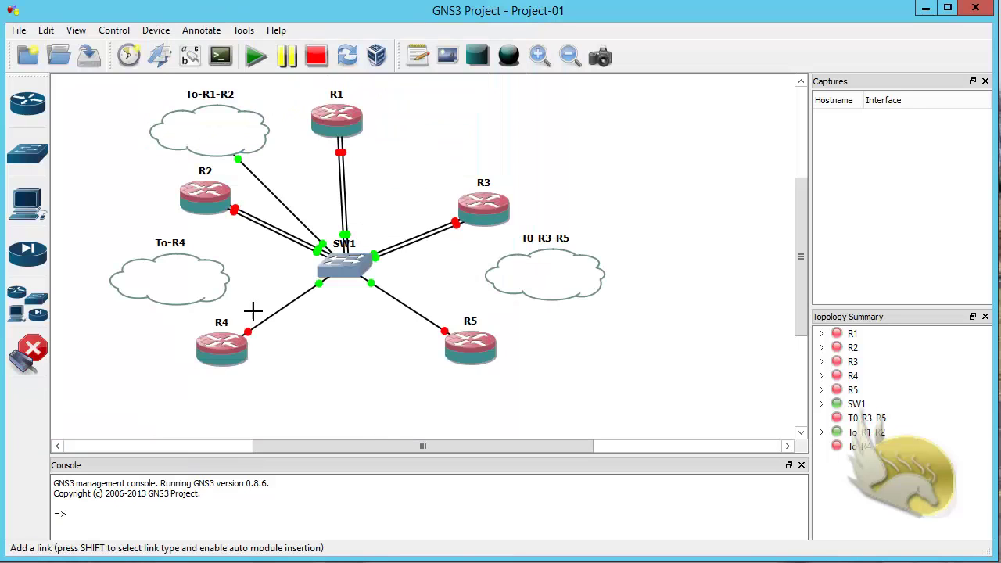
click(532, 276)
click(543, 285)
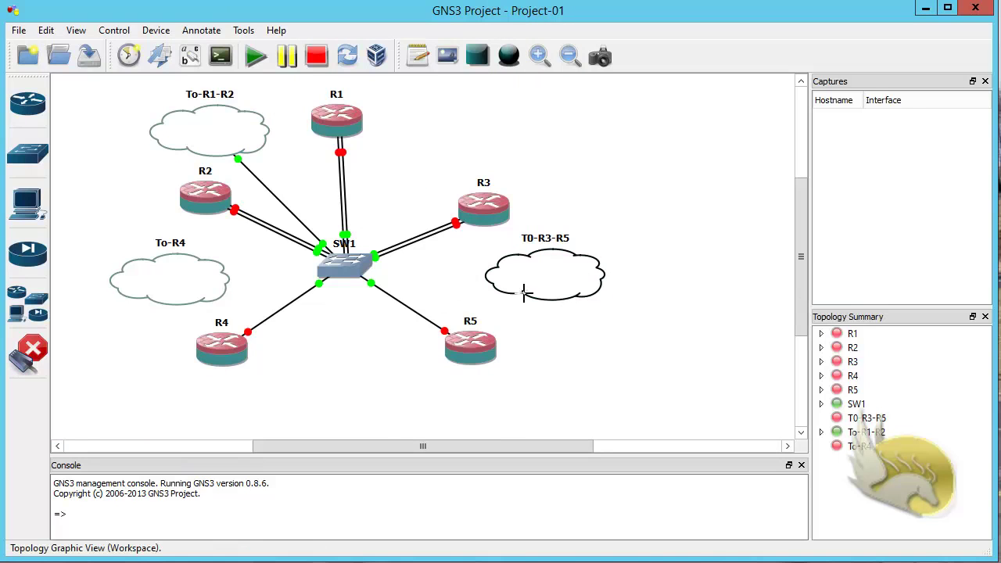
click(351, 262)
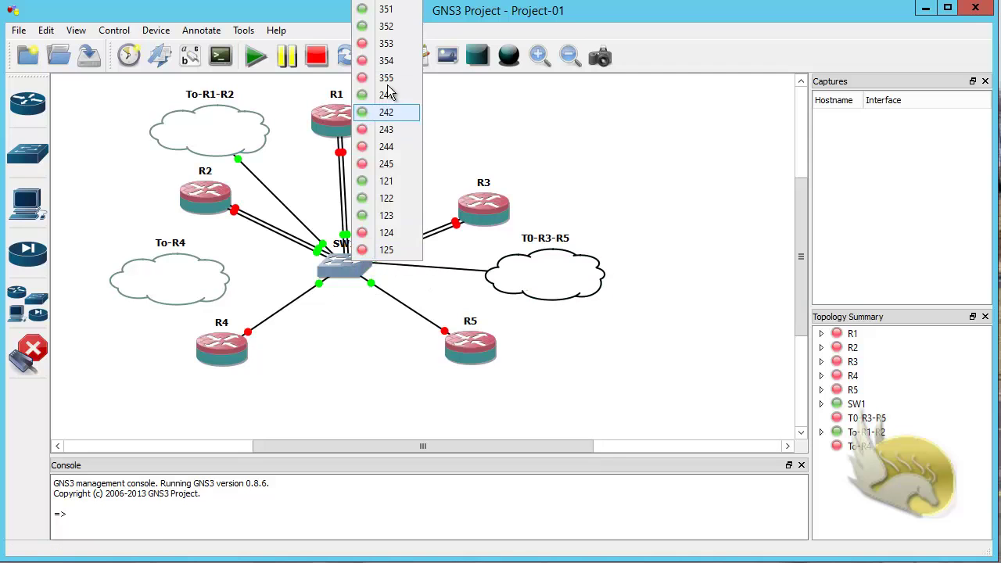
click(386, 43)
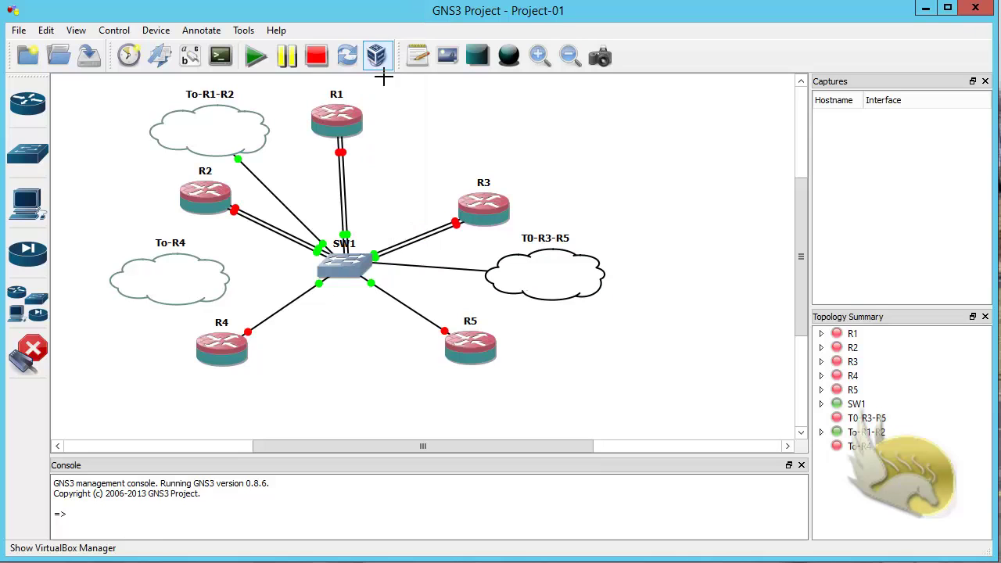
click(37, 365)
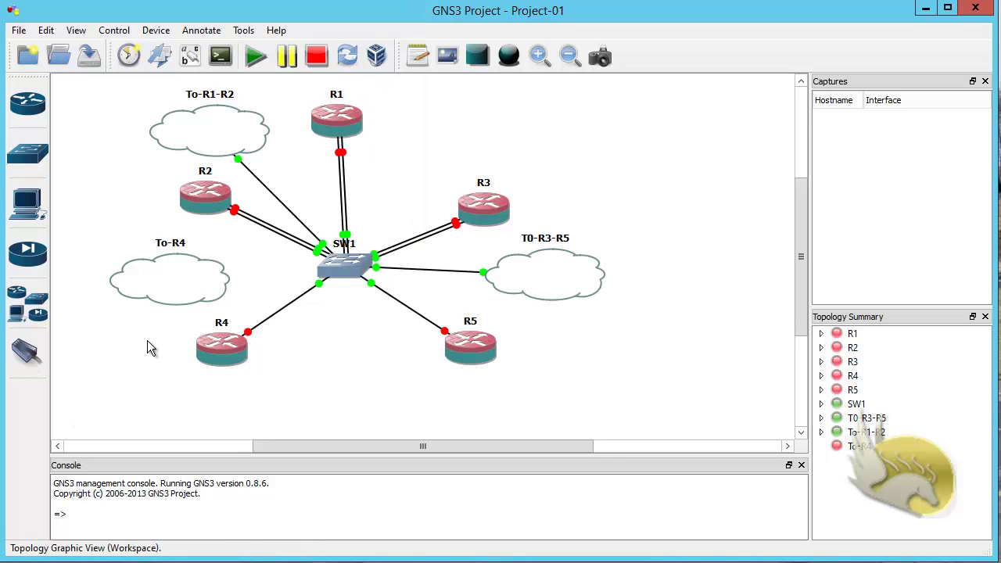
Step: Add LOOPBACK3 as a Generic Ethernet NIO on cloud To-R4 and confirm
right_click(161, 281)
click(203, 292)
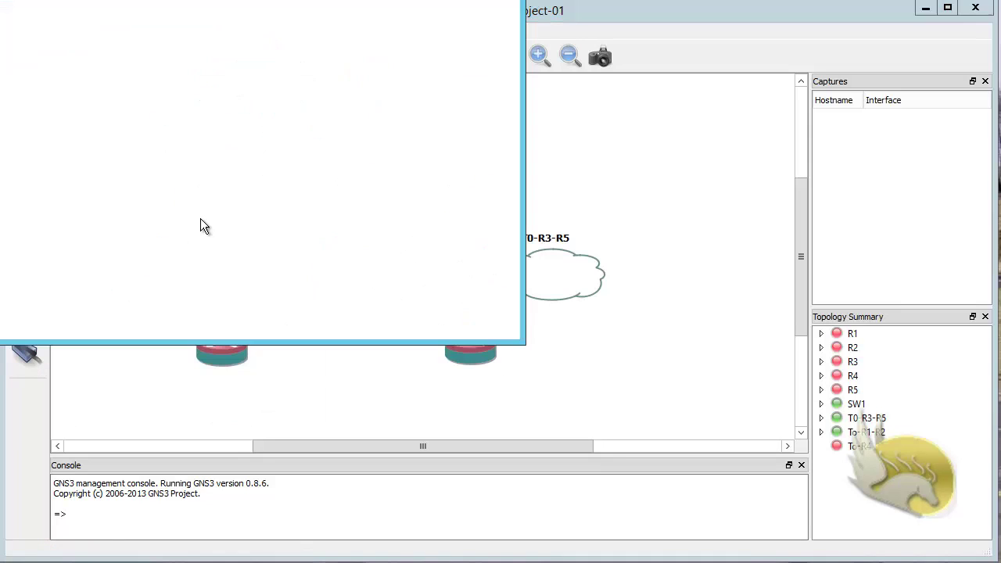
click(166, 49)
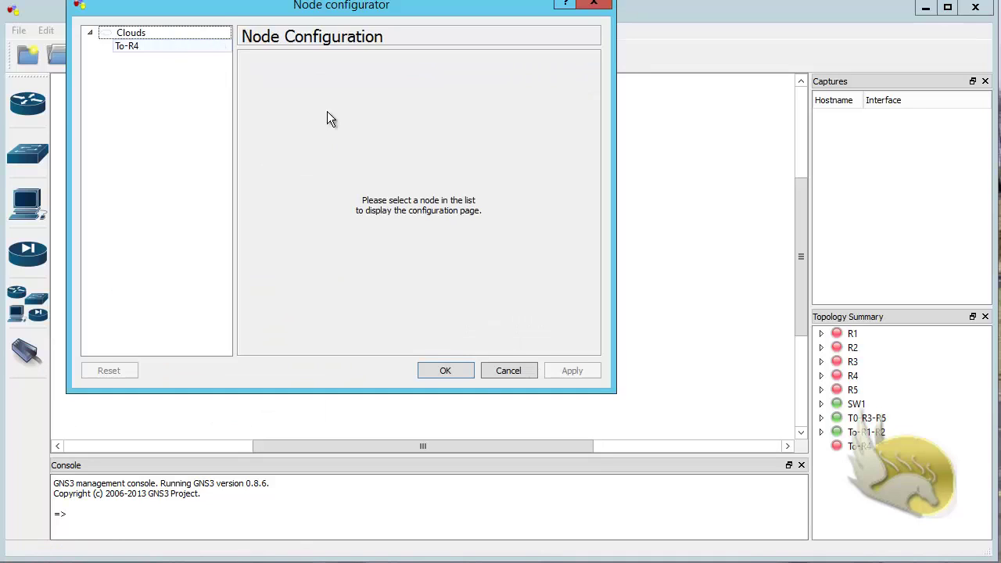
click(433, 113)
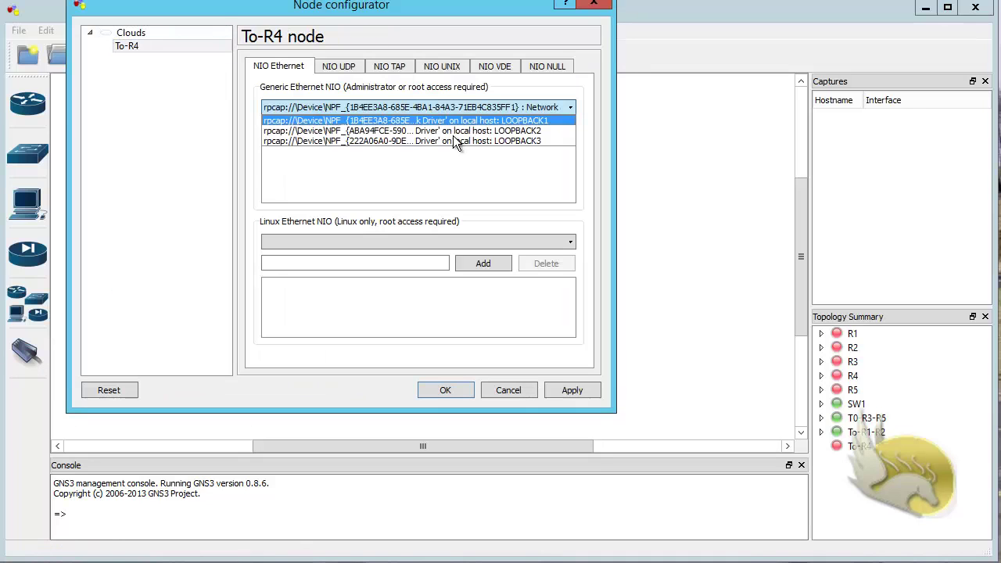
click(456, 138)
click(477, 129)
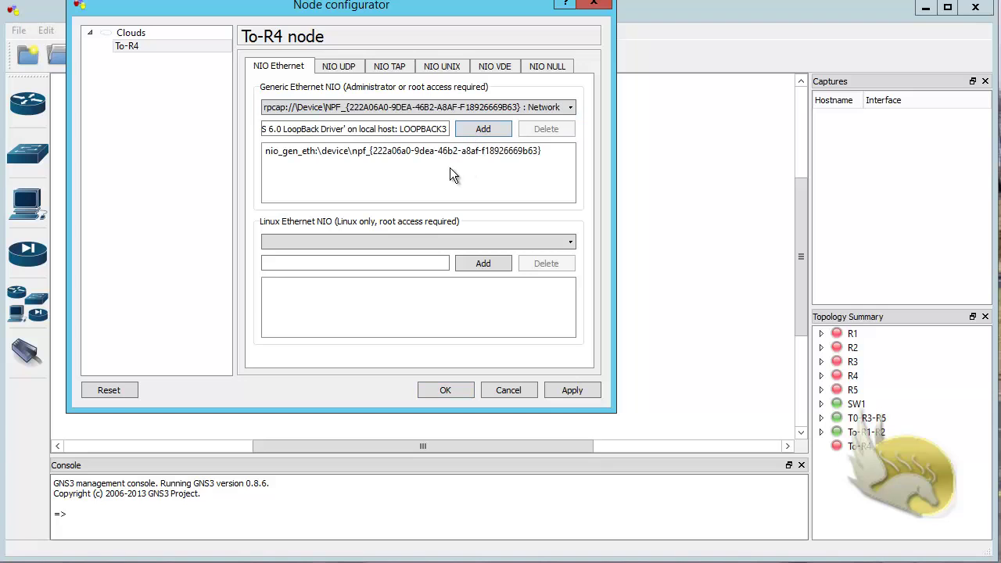
click(441, 386)
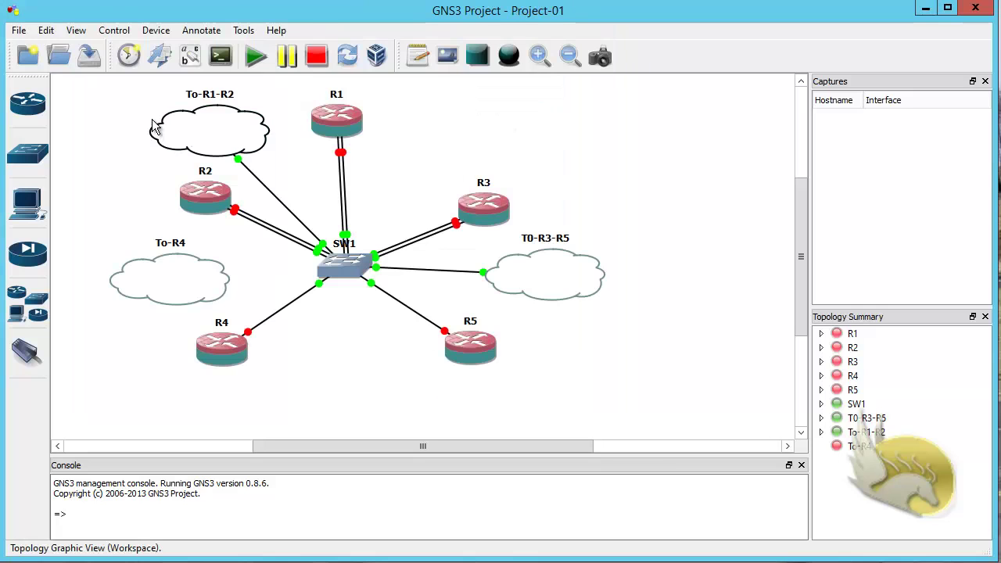
Step: Cable the To-R4 cloud to a free SW1 port and exit link mode
click(27, 352)
click(223, 294)
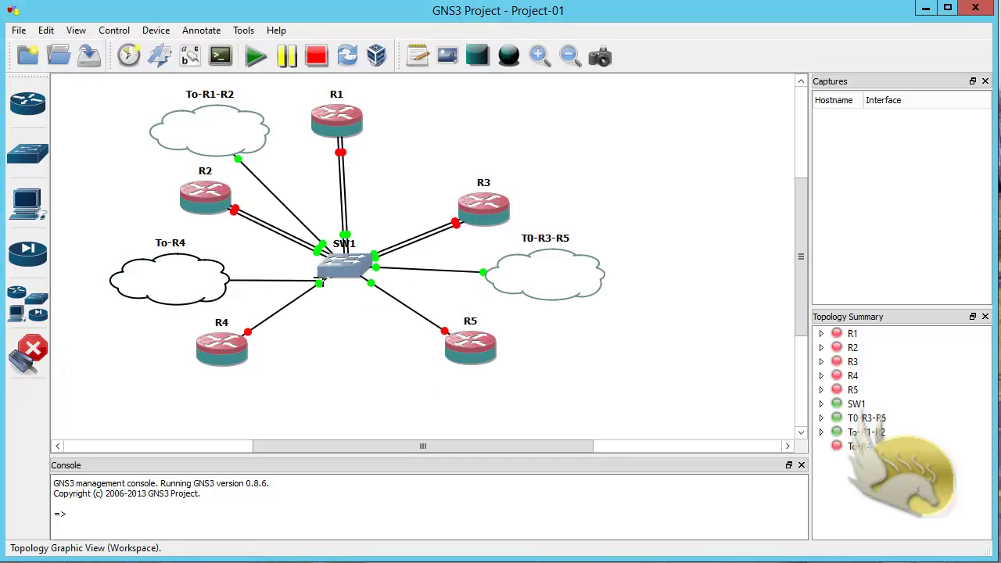
click(334, 266)
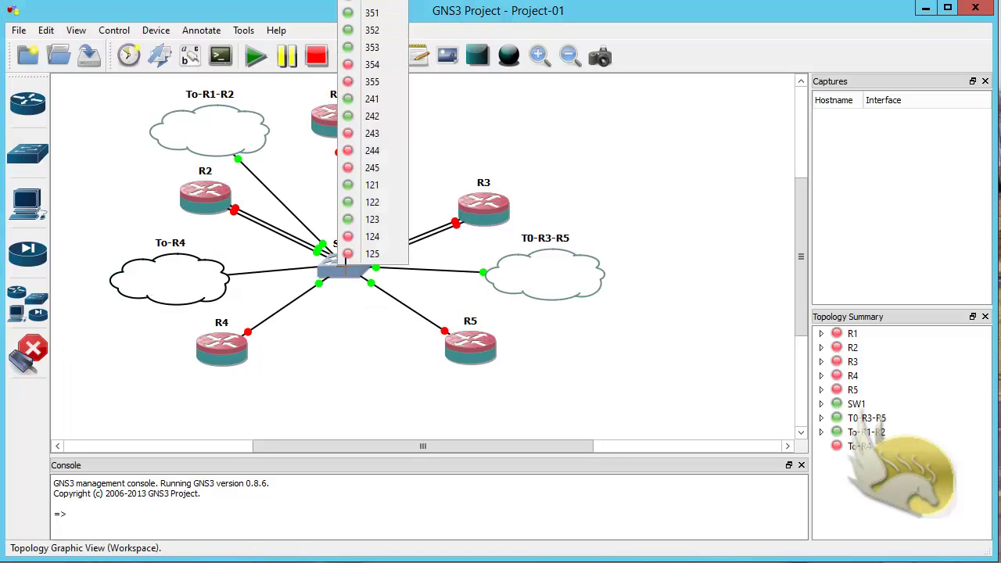
click(372, 135)
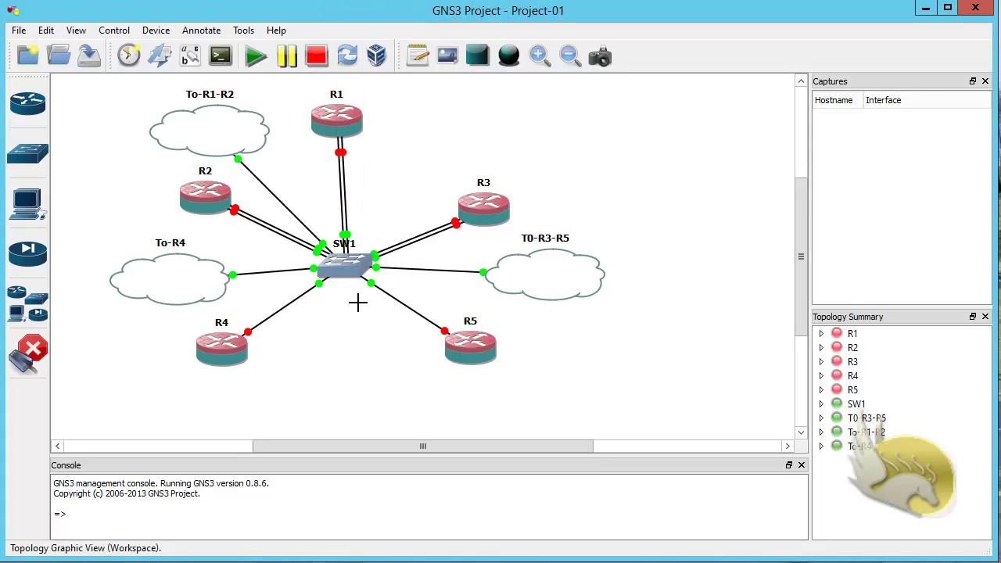
click(30, 352)
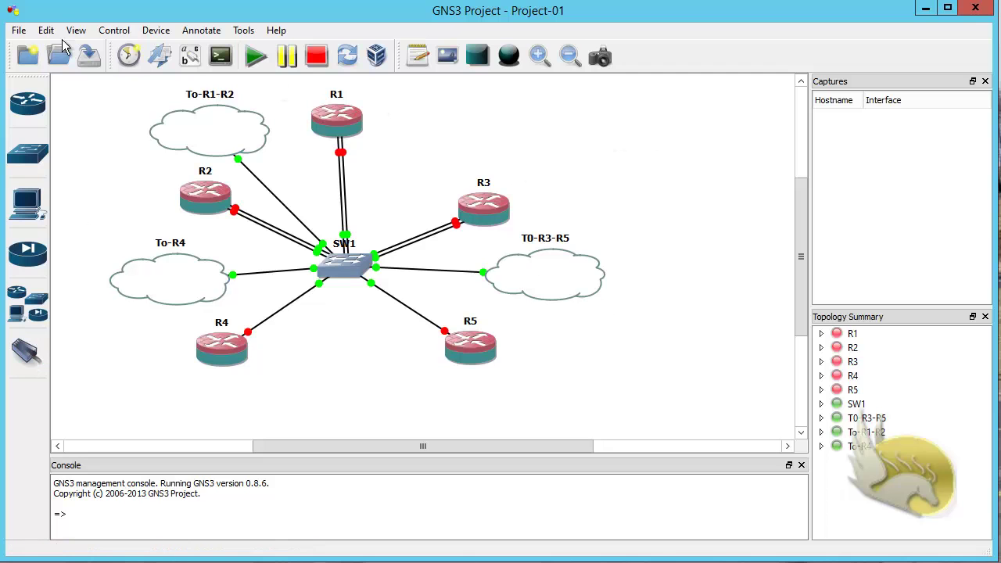
Step: Save Project-01 from the File menu, then save it a second time to be sure
click(24, 33)
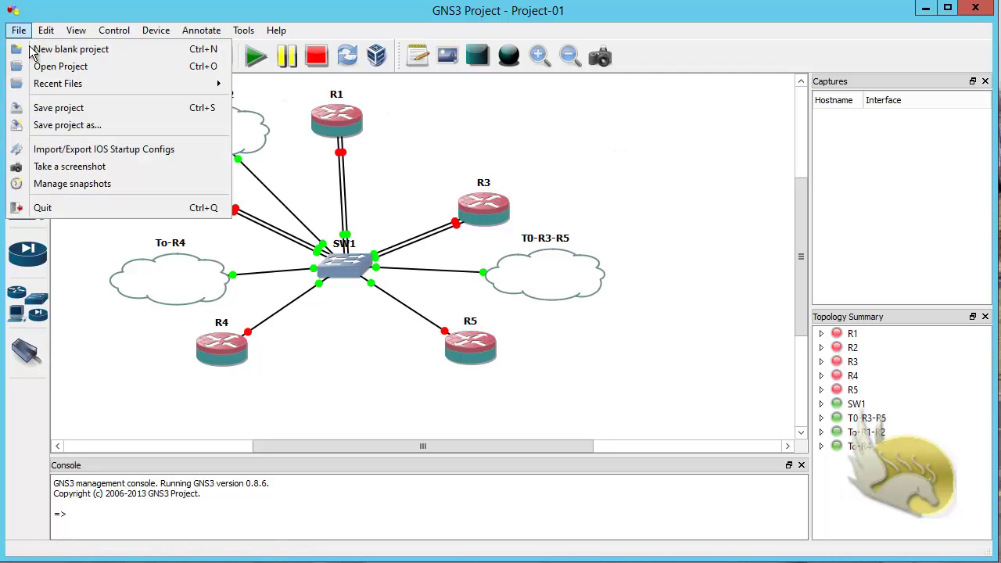
click(35, 108)
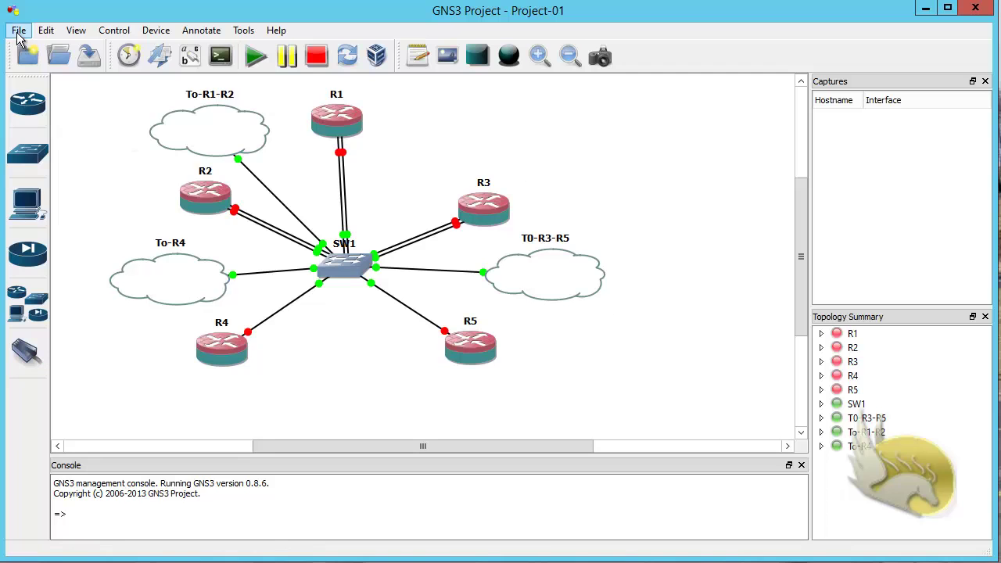
click(19, 30)
click(53, 110)
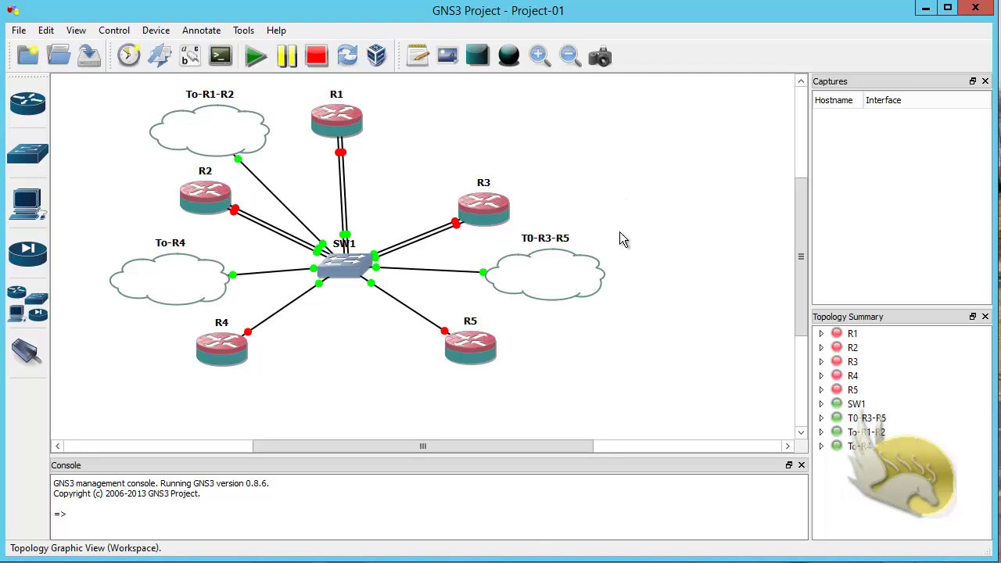
Step: Review LOOPBACK1's IPv4 settings: static 10.10.12.1 with mask 255.255.255.0
right_click(884, 562)
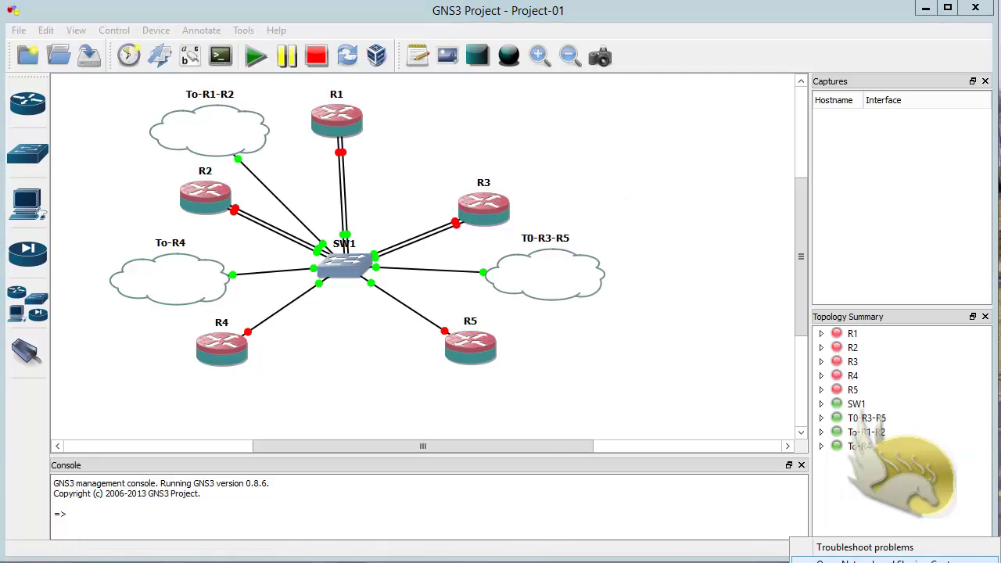
click(884, 560)
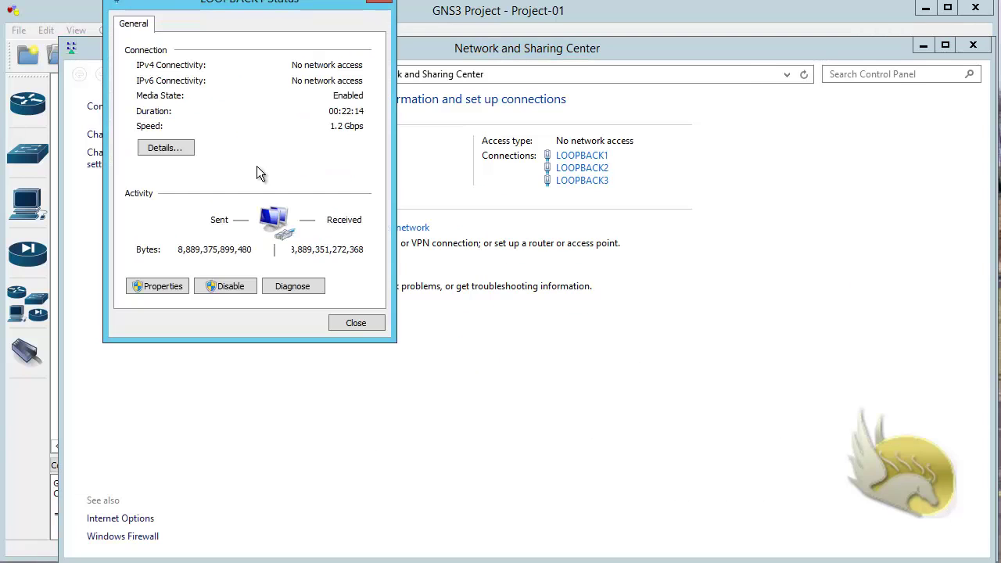
drag(202, 11, 283, 94)
click(249, 357)
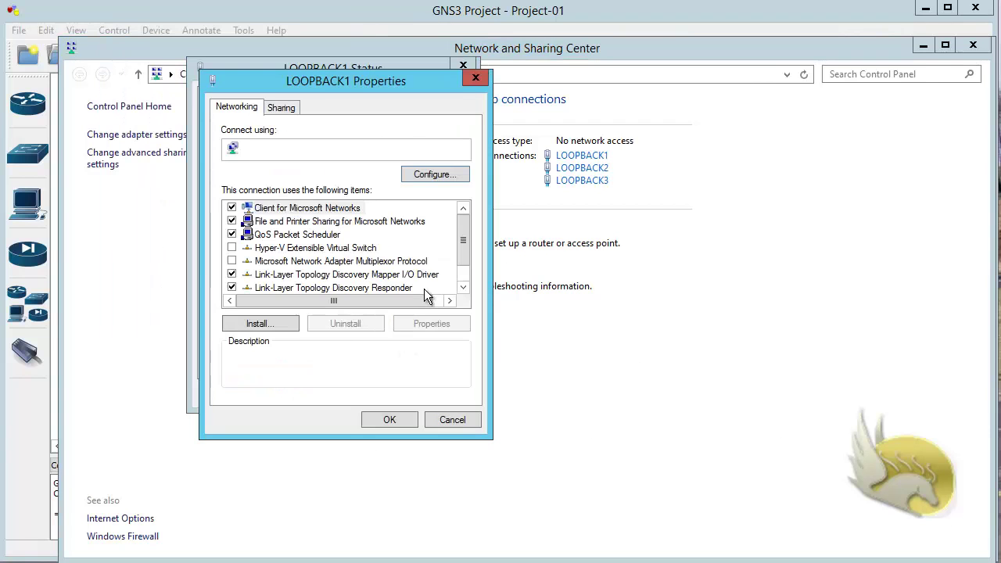
scroll(410, 284, down, 1)
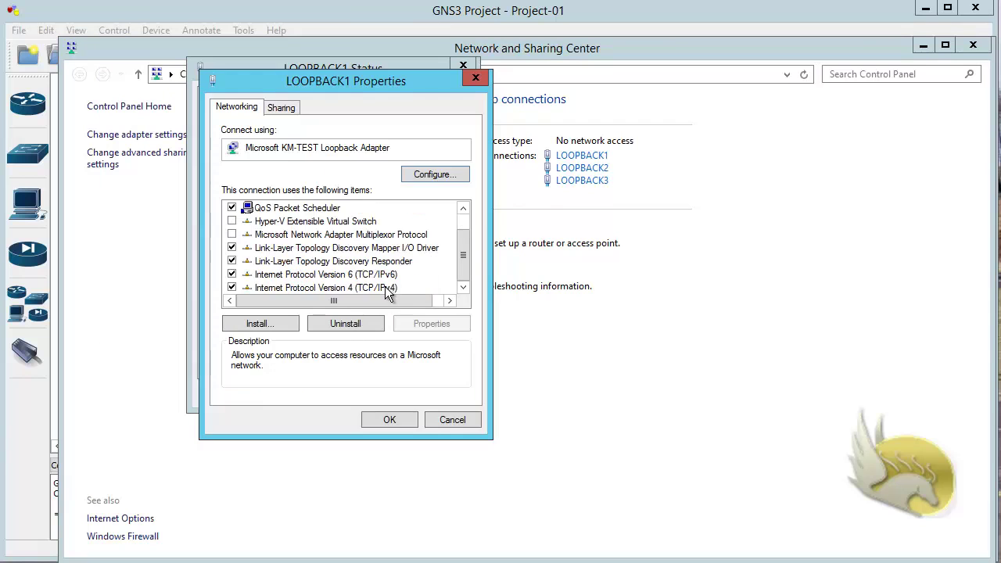
double_click(385, 286)
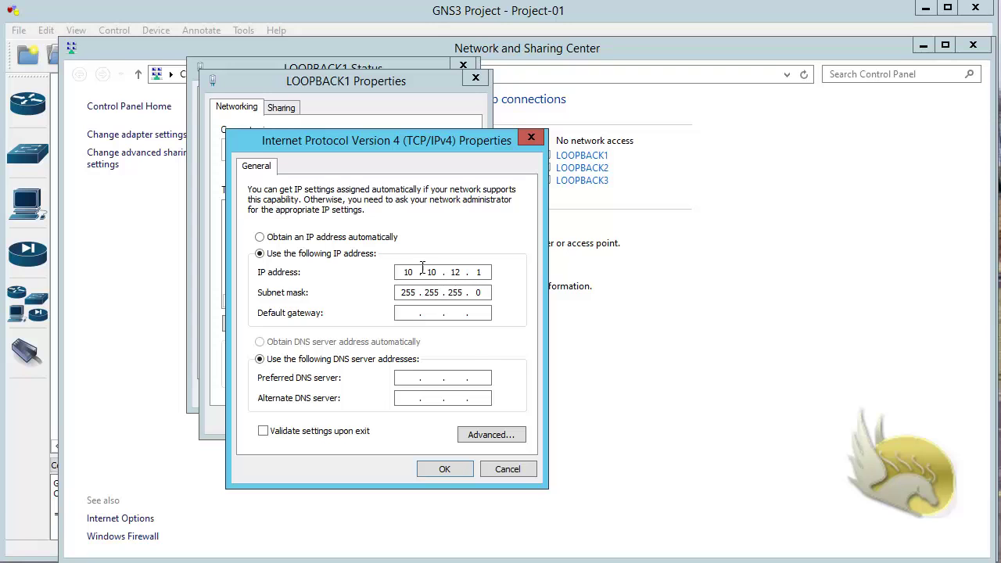
Step: Close LOOPBACK1's dialogs without changes and bring up LOOPBACK2's status window
click(444, 469)
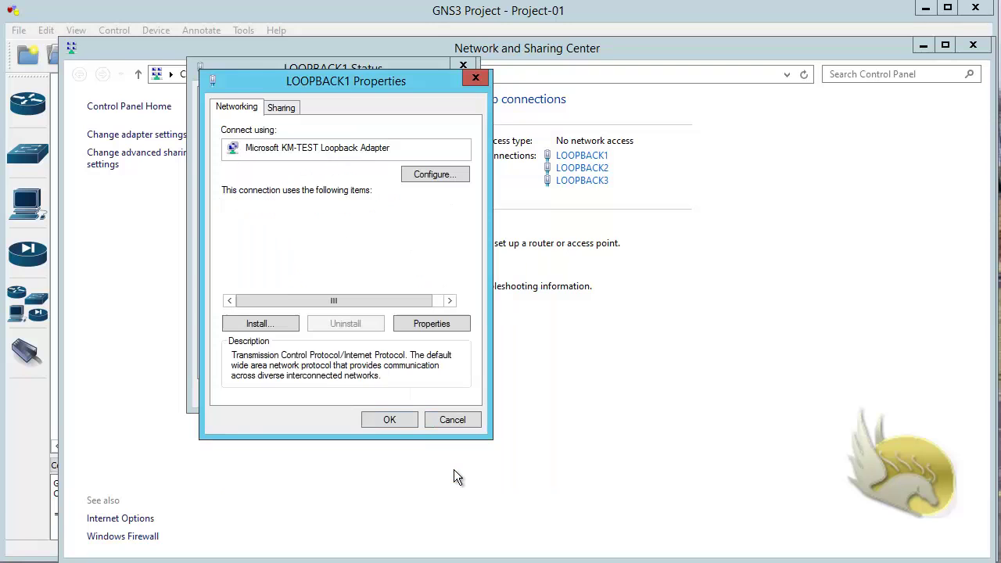
click(392, 419)
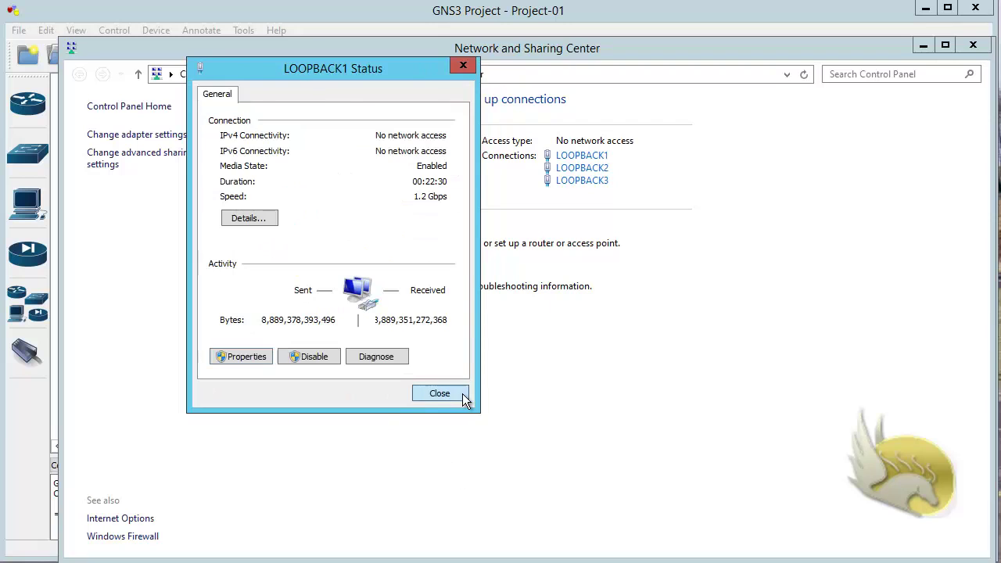
click(442, 393)
click(587, 168)
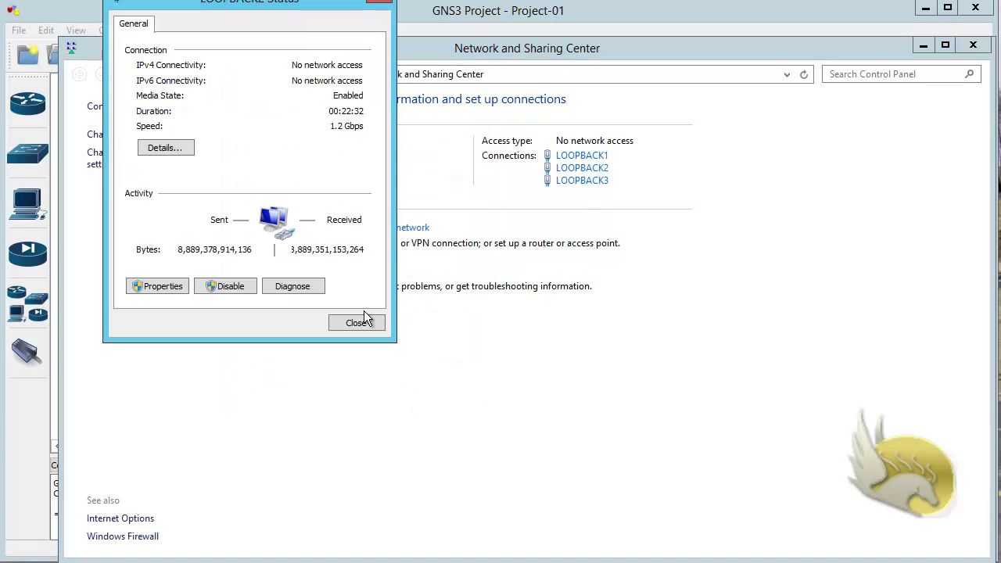
drag(211, 6, 233, 64)
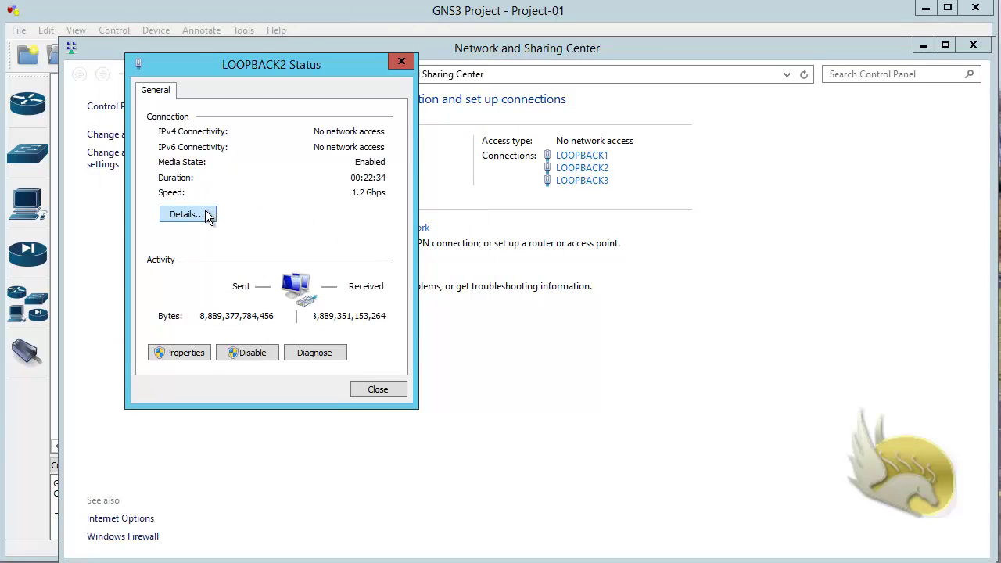
Step: Confirm in LOOPBACK2's connection details that its IPv4 address is 172.16.35.1
click(205, 210)
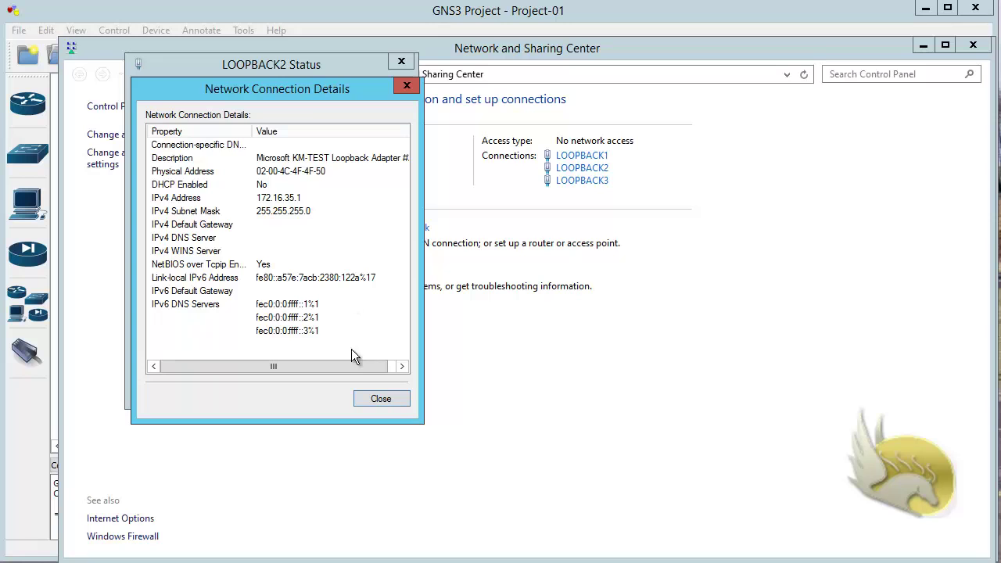
click(381, 399)
click(378, 389)
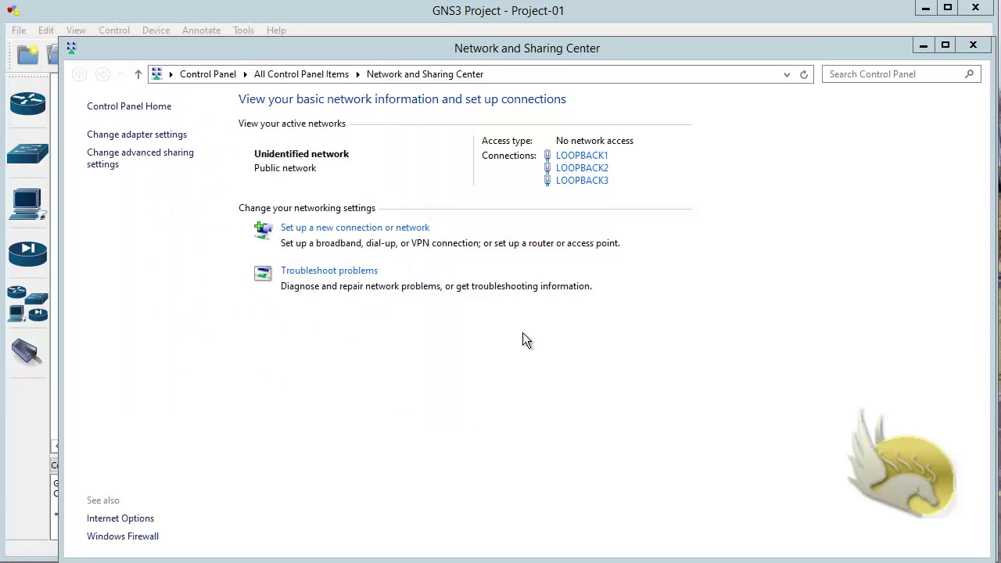
Step: Confirm LOOPBACK3 uses 192.168.24.1, then close Network and Sharing Center
click(601, 185)
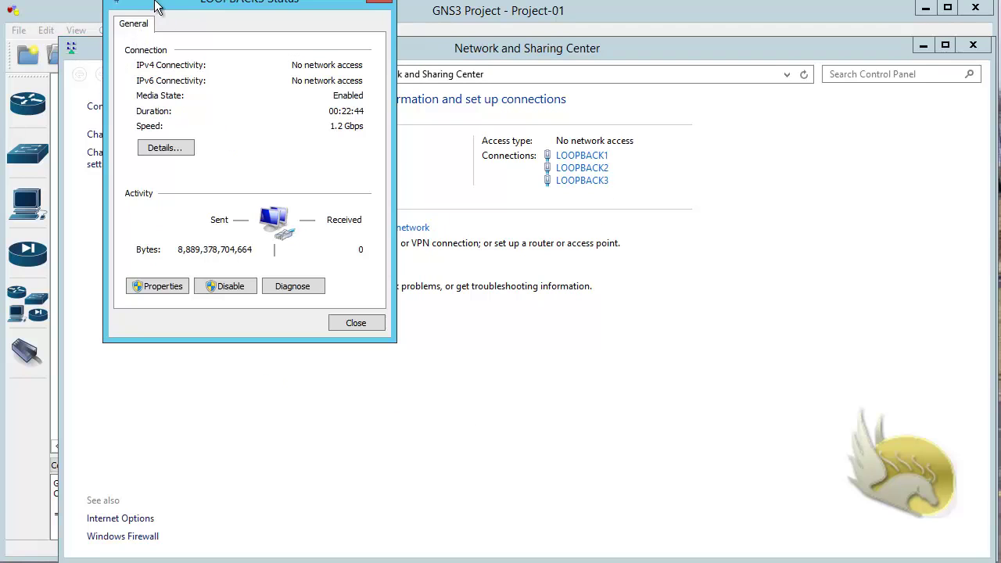
drag(153, 5, 171, 54)
click(187, 195)
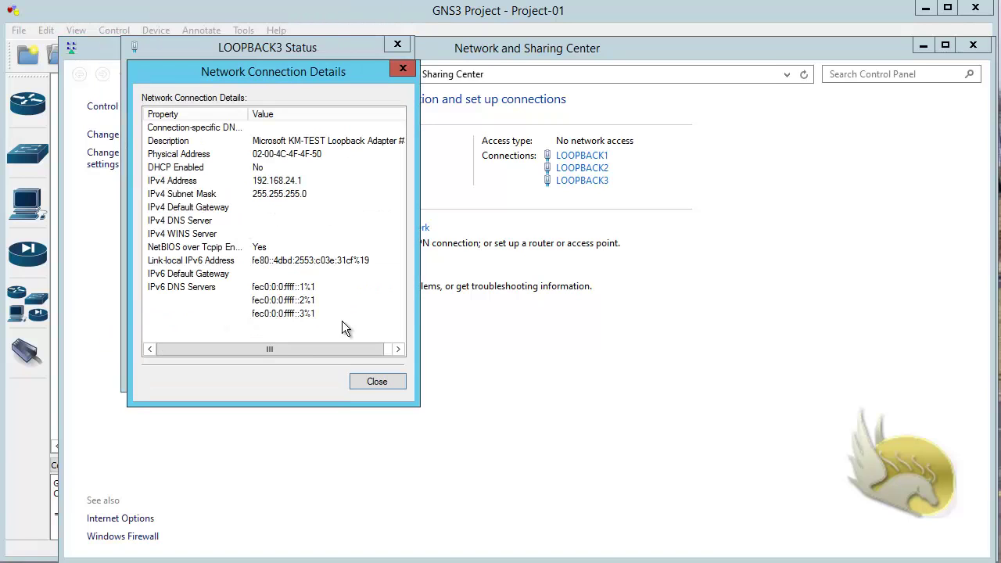
click(376, 382)
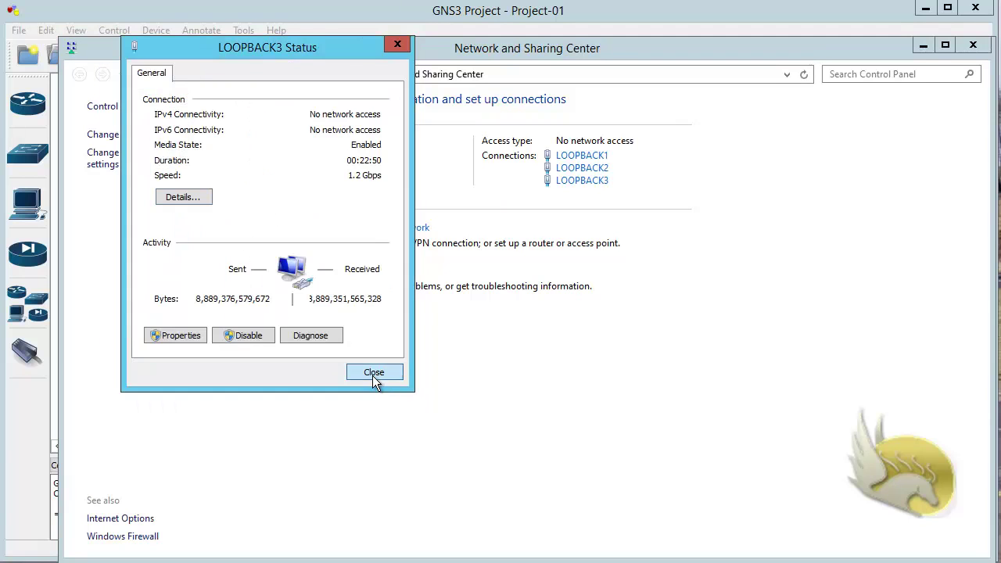
click(373, 373)
click(924, 47)
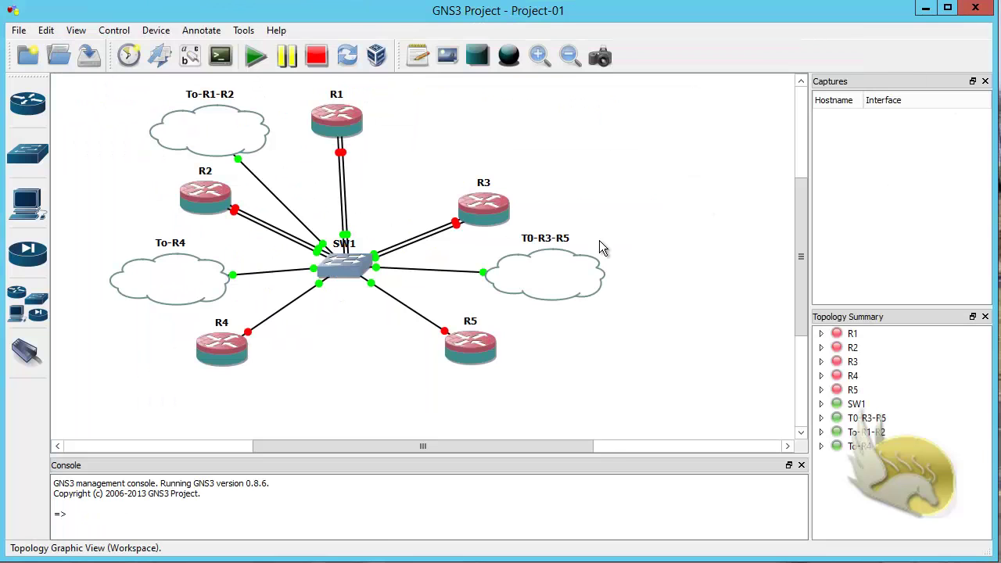
Step: Shift router R1 and the To-R1-R2 cloud slightly to the right
drag(347, 127, 352, 127)
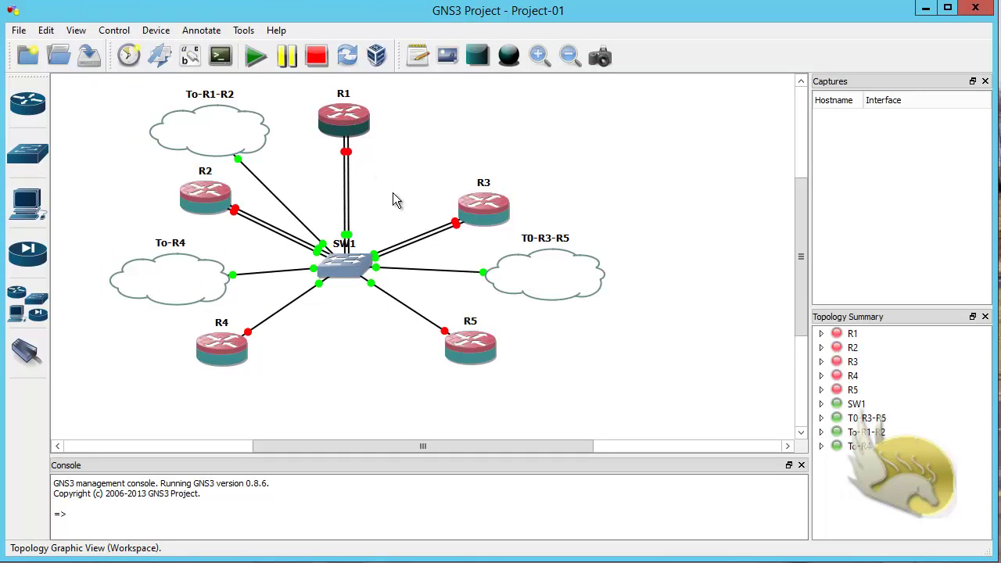
drag(245, 138, 265, 138)
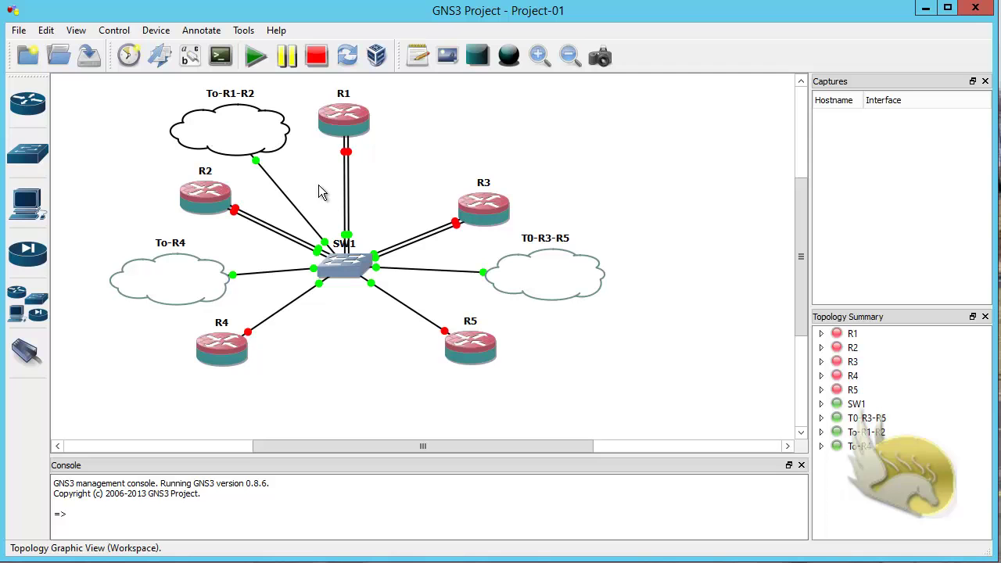
Step: Start router R1, then bring the topology back in front of its console
right_click(341, 136)
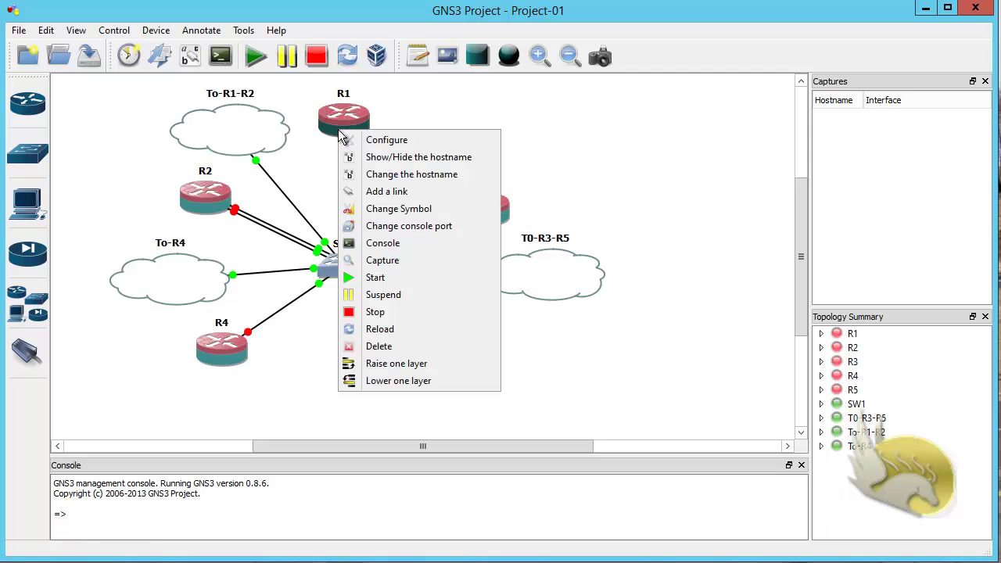
click(415, 277)
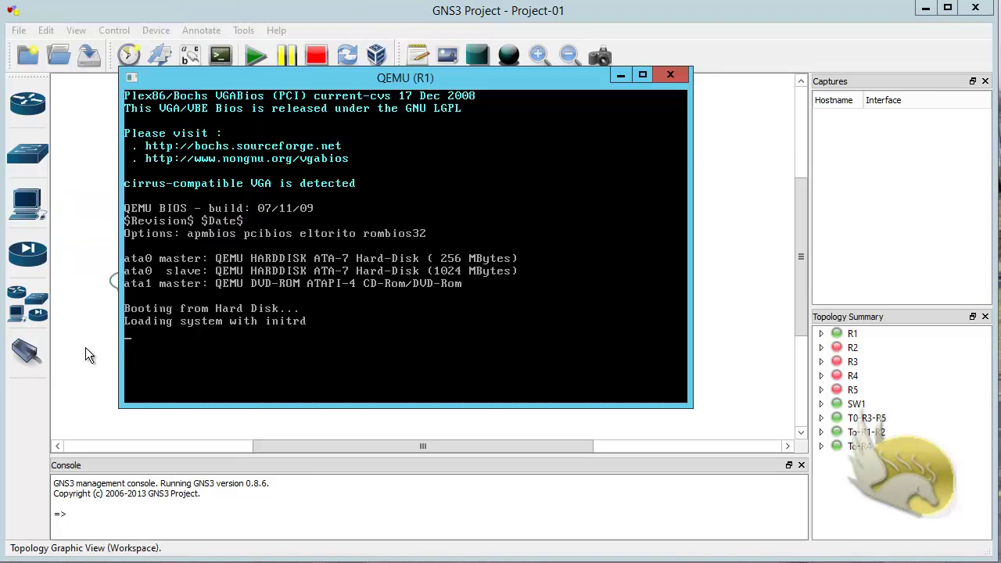
click(88, 348)
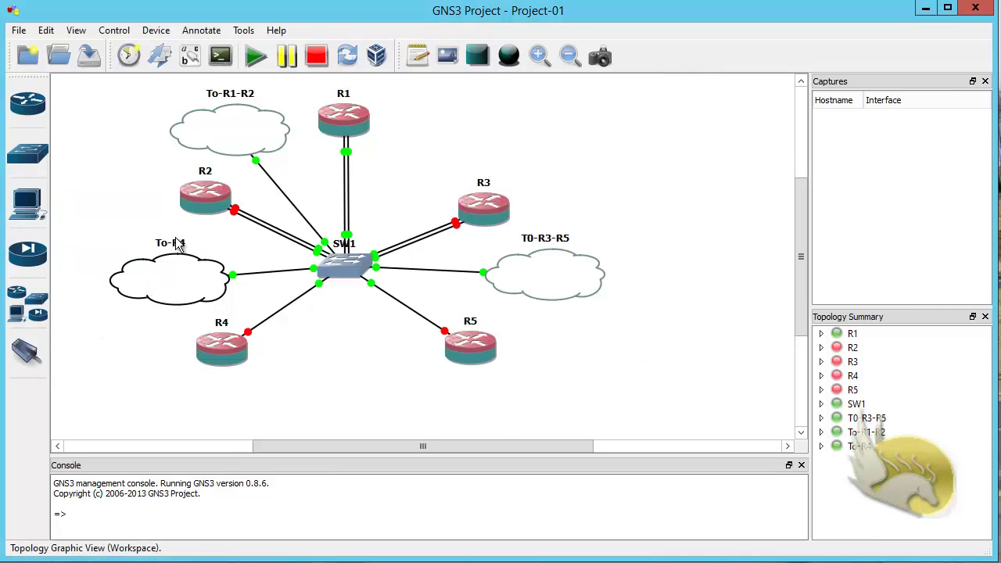
Step: Start routers R2, R3, R4 and R5
right_click(200, 196)
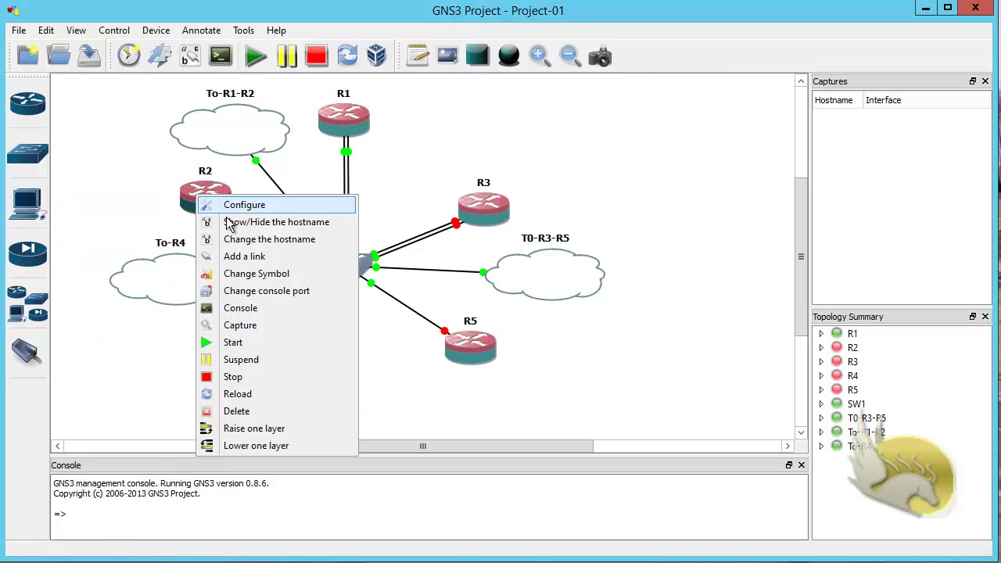
click(279, 341)
right_click(473, 217)
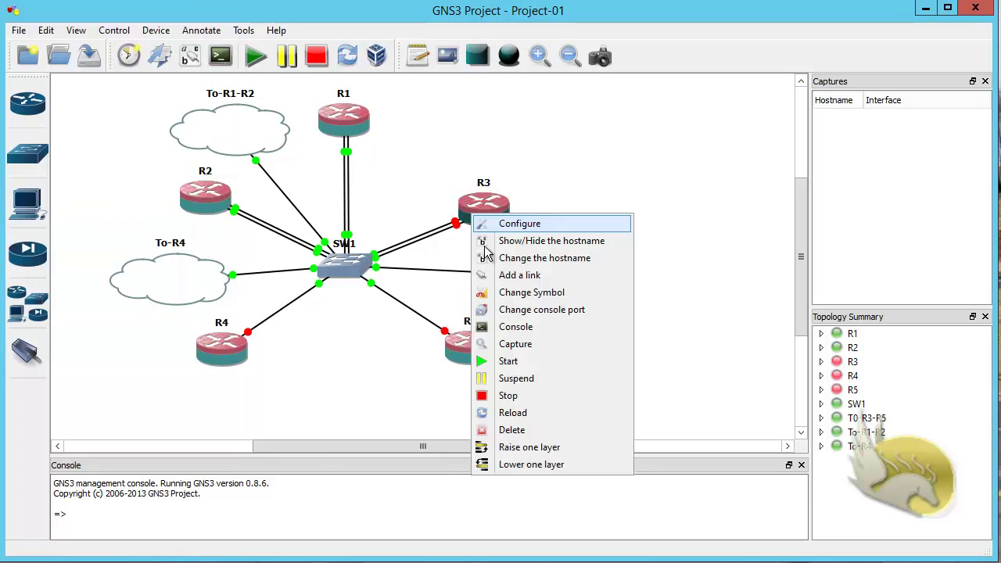
click(516, 361)
right_click(228, 358)
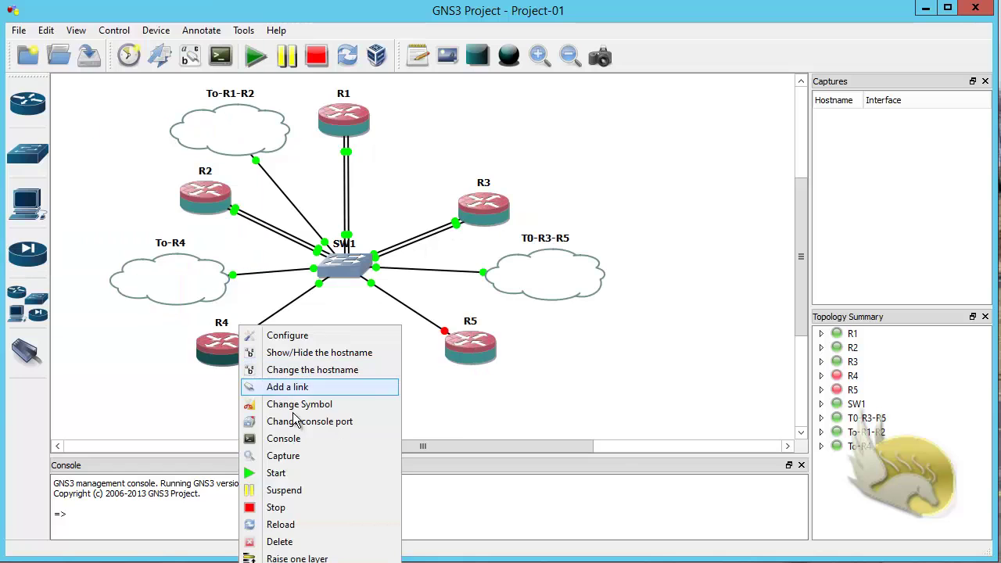
click(306, 474)
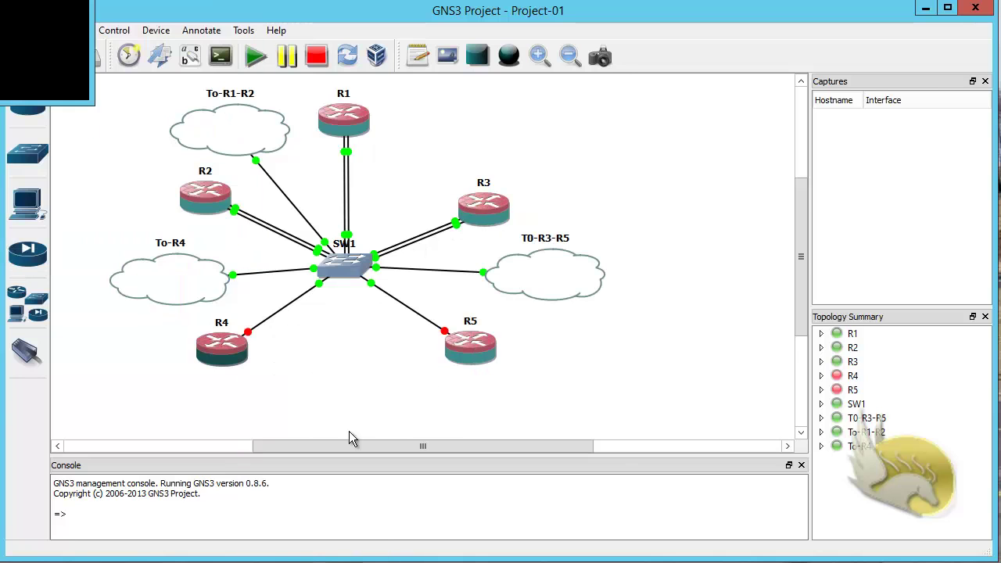
right_click(469, 366)
click(531, 474)
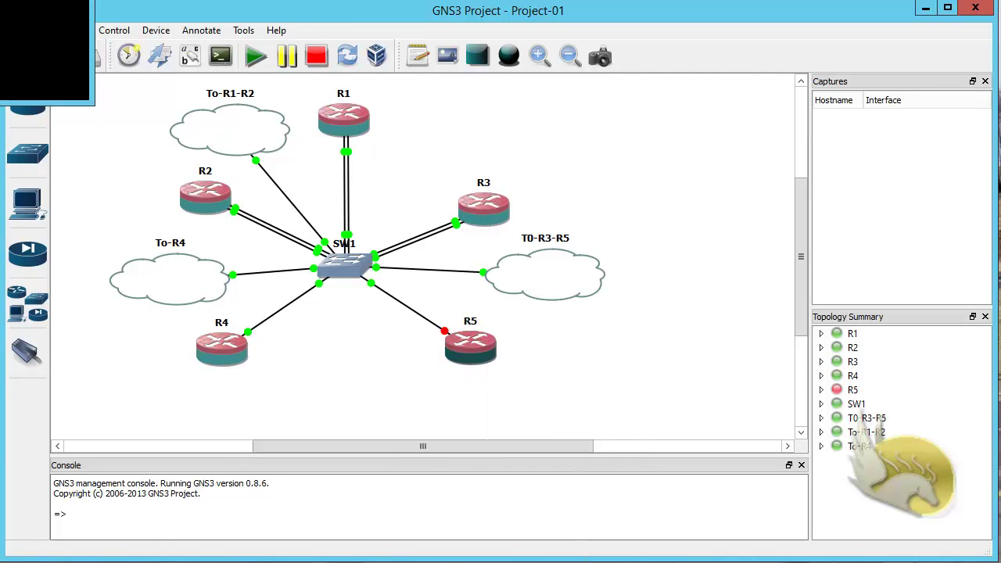
mouse_move(94, 557)
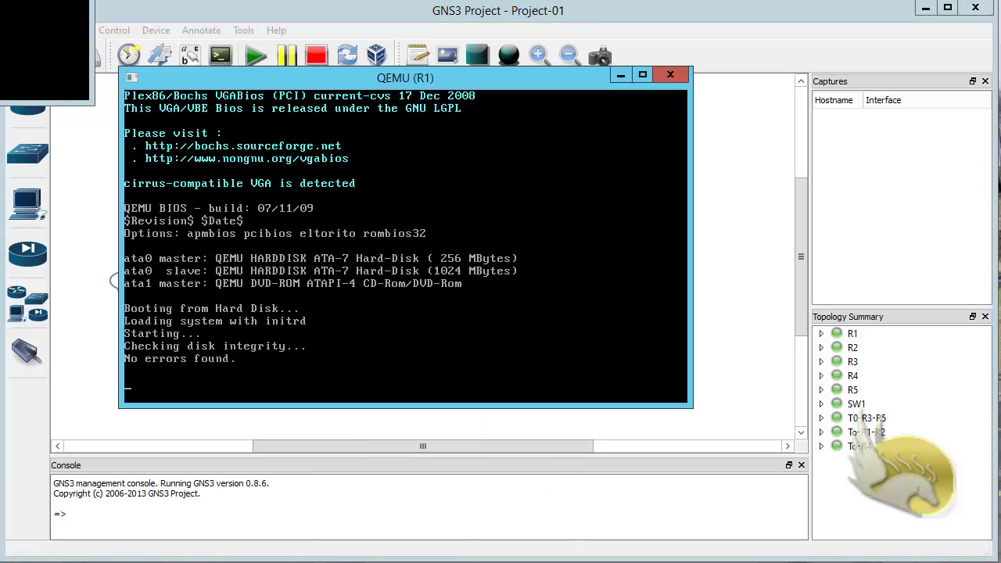
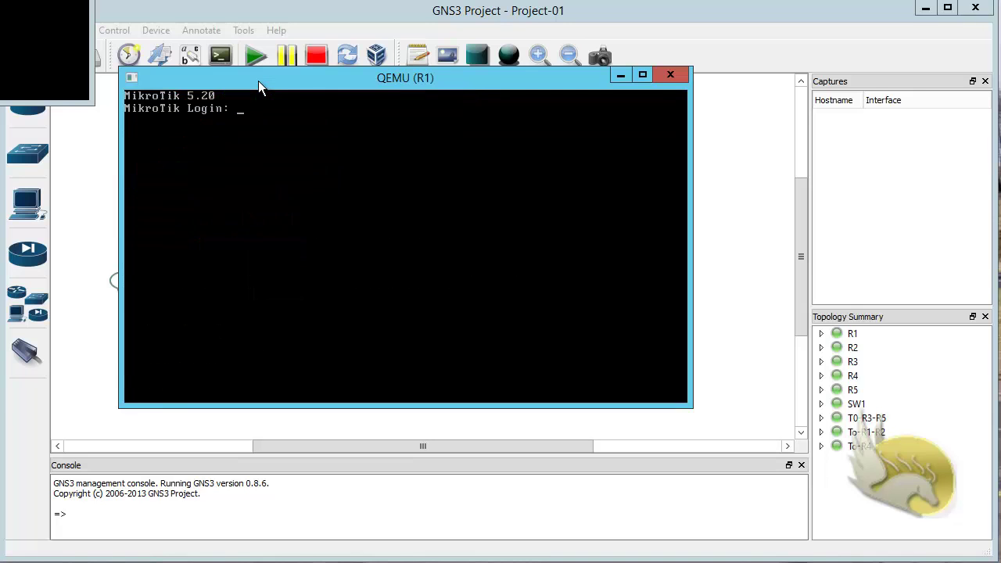
Step: Log in to R1's console as admin and start the 'ip address add' command
text(admin)
key(Return)
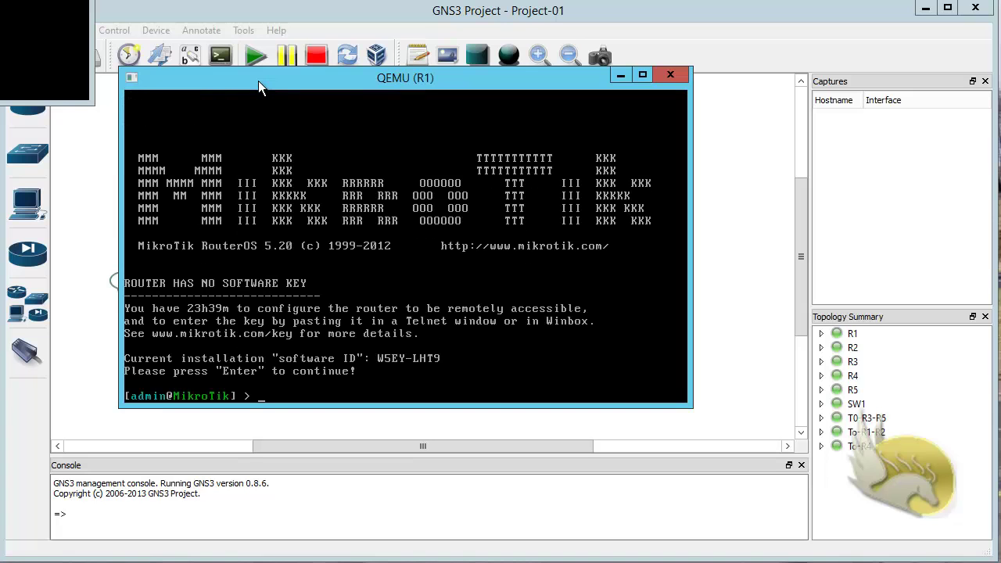
key(Return)
text(ip a)
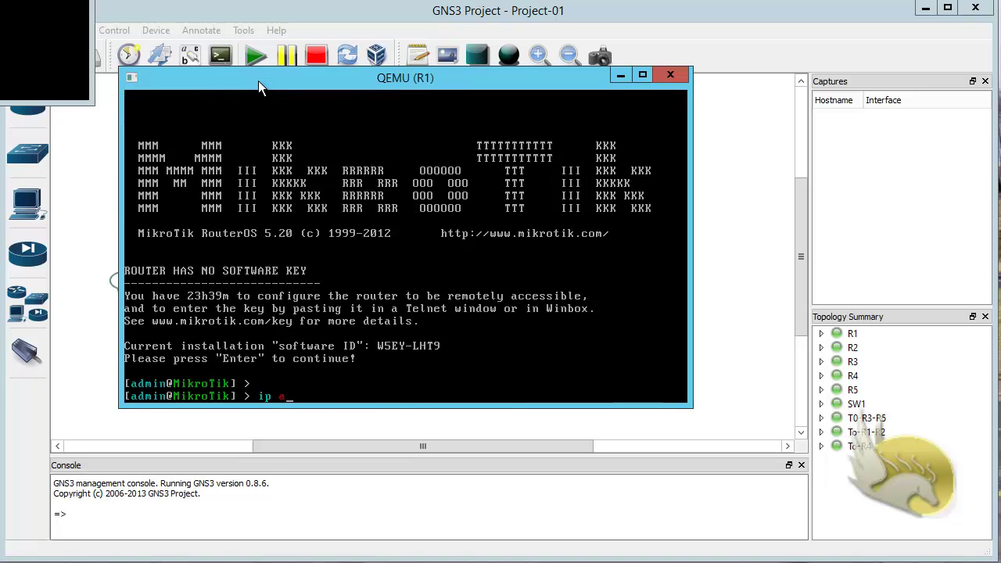
text(ddress add)
key(Return)
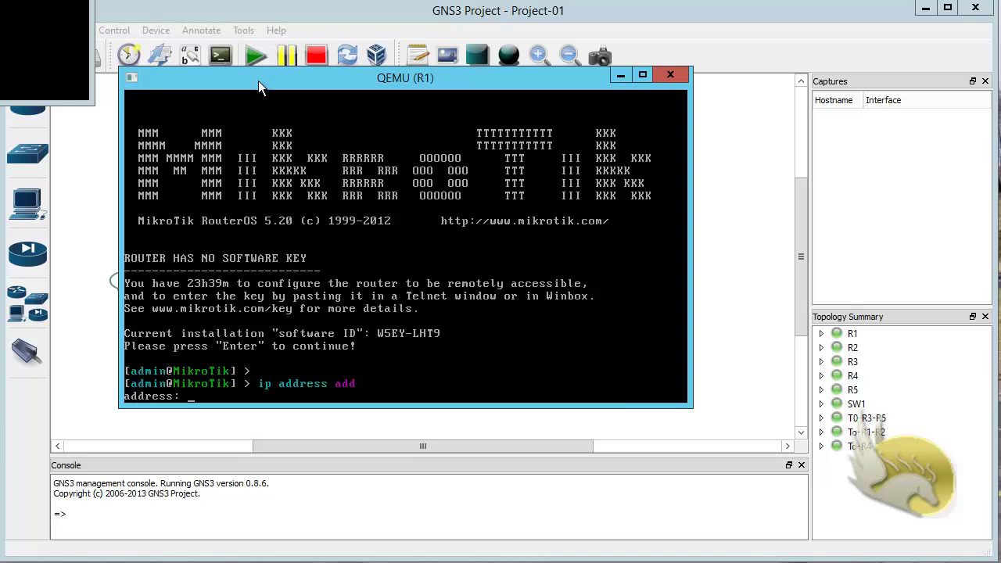
Step: Assign 10.10.12.101/24 to R1's ether2 interface, checking the topology diagram for reference
text(10.10.12.101)
text(/24)
key(Return)
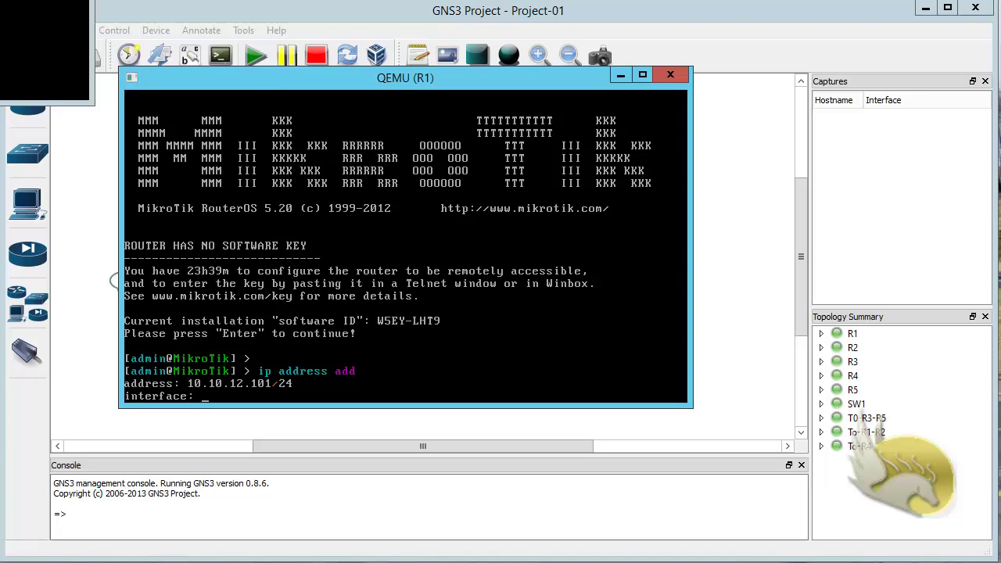
key(alt+Tab)
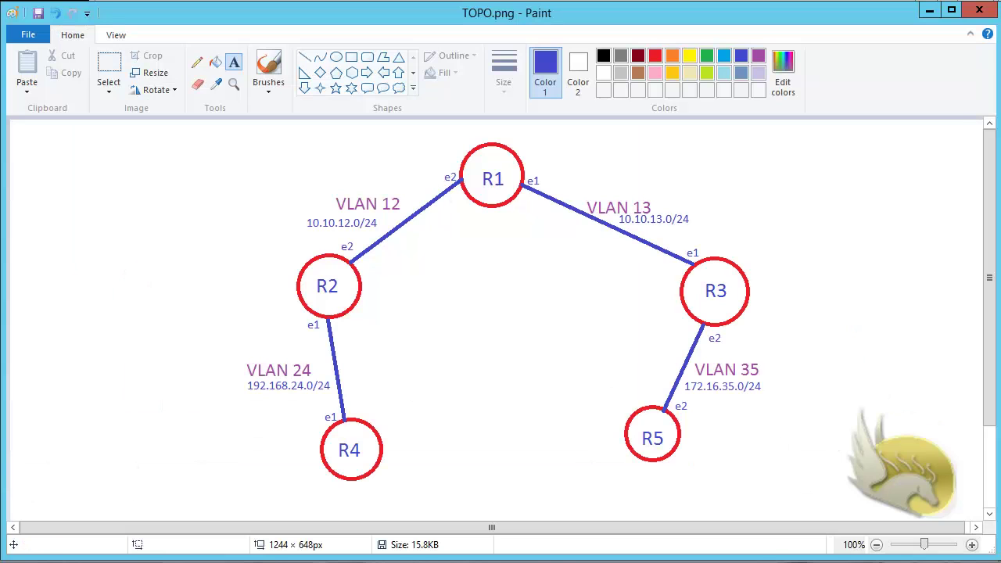
mouse_move(181, 562)
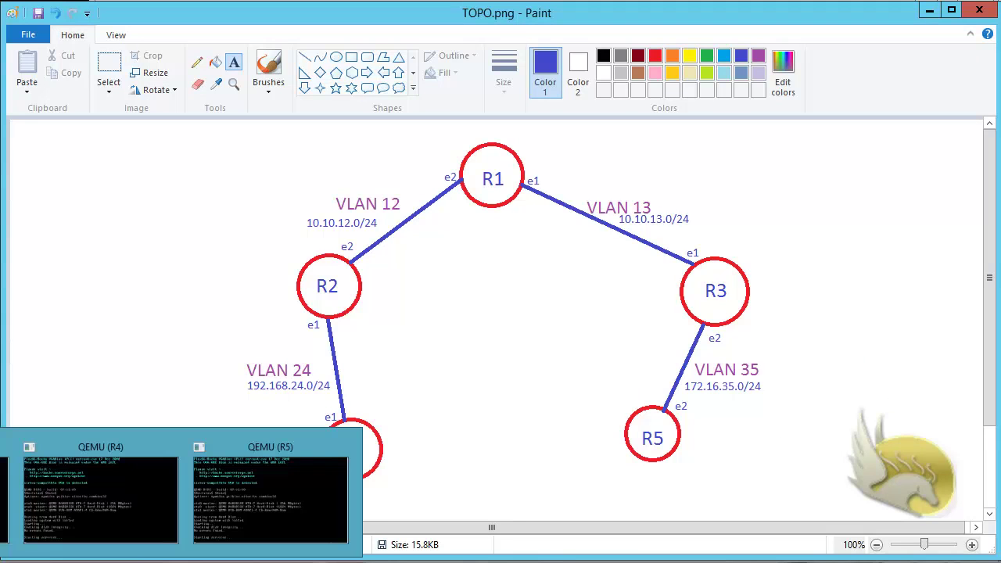
key(alt+Tab)
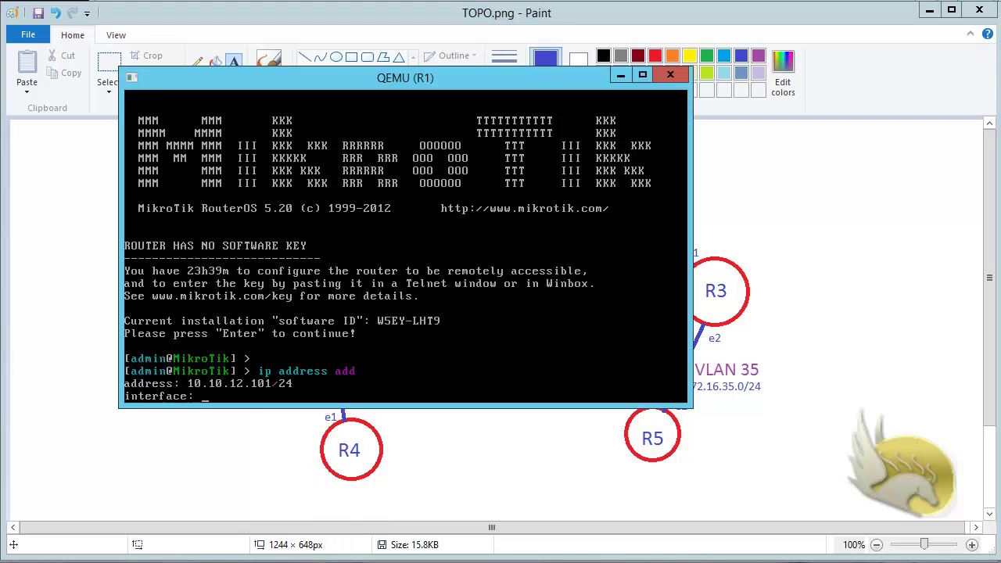
text(ether2)
key(Return)
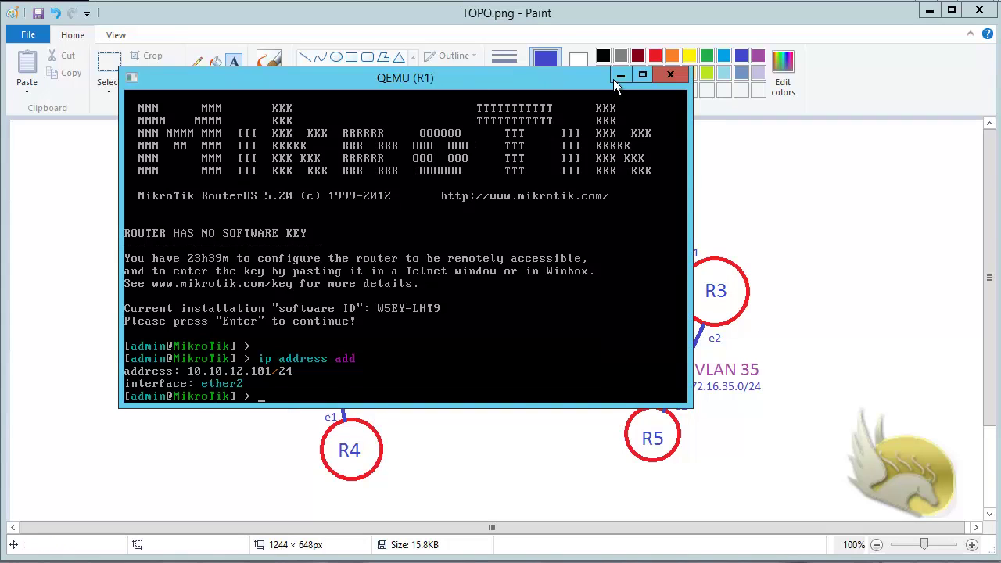
Step: Minimize R1's console, bring up R2's console and log in as admin
click(618, 79)
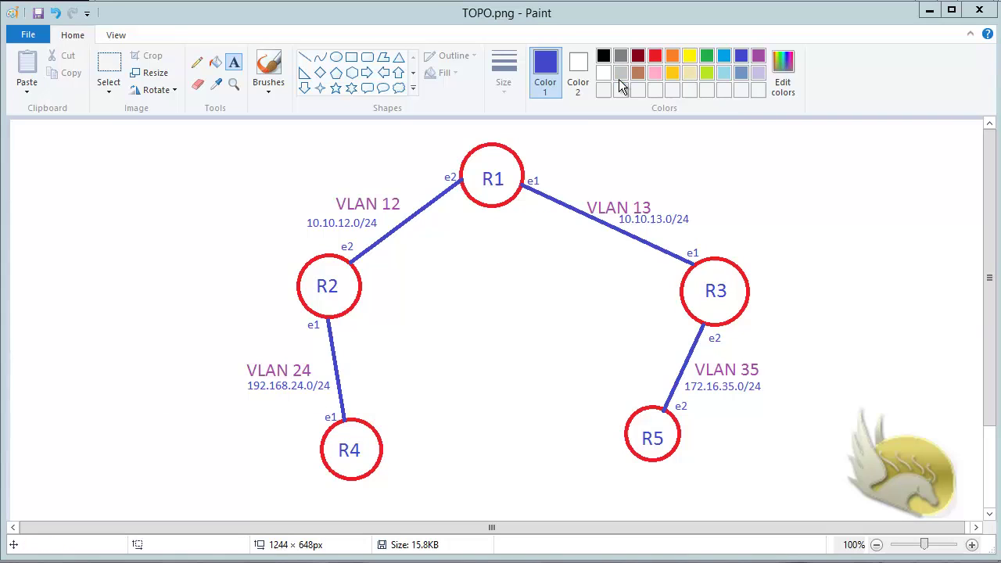
click(3, 562)
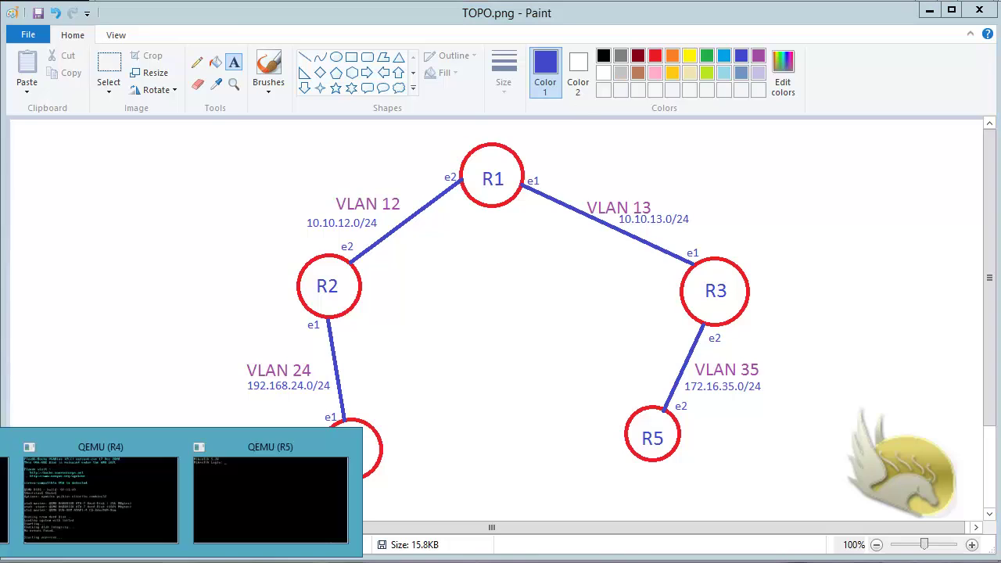
click(100, 498)
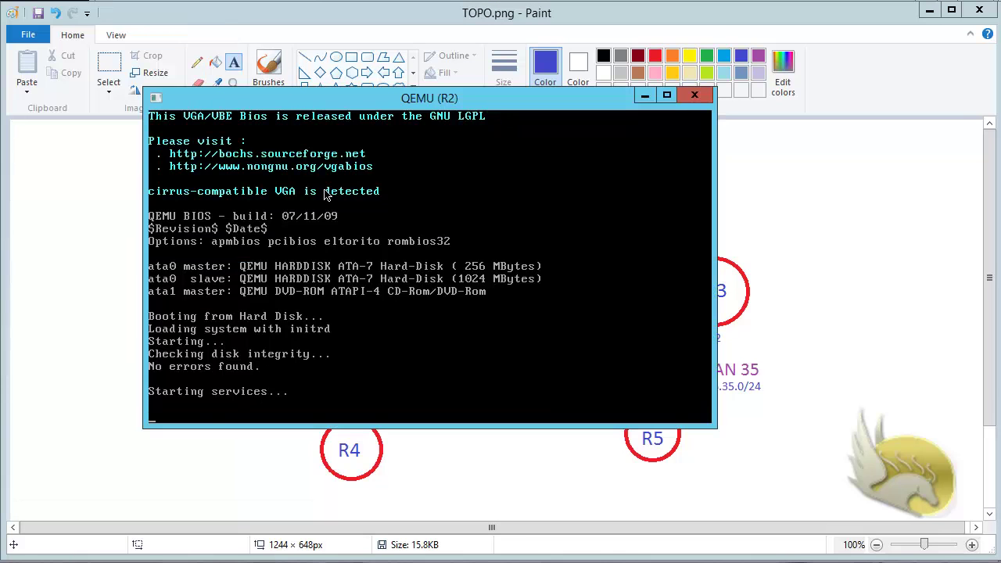
text(admin)
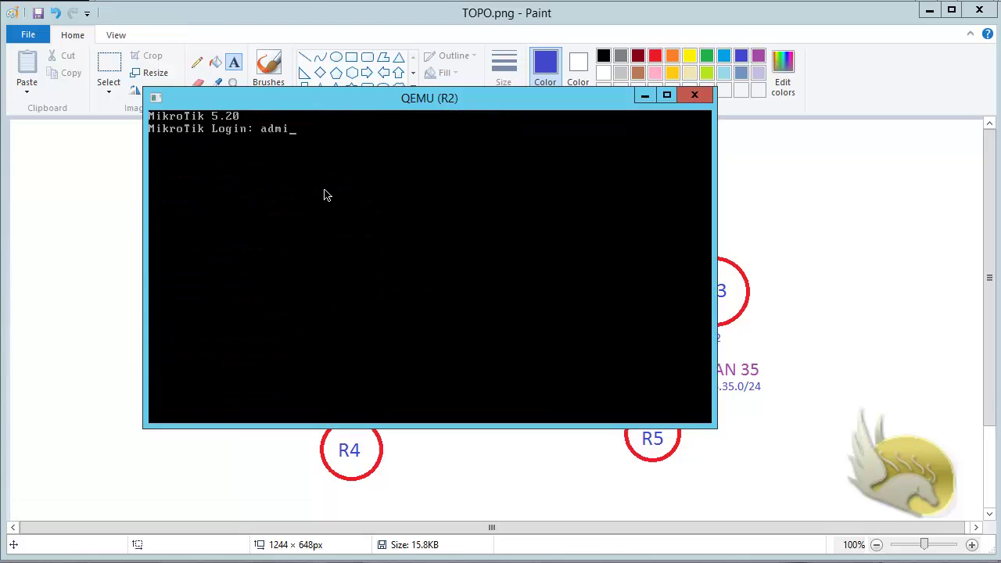
key(Return)
Step: Add the address 10.10.12.102/24 on R2's ether2 interface
key(Return)
key(Return)
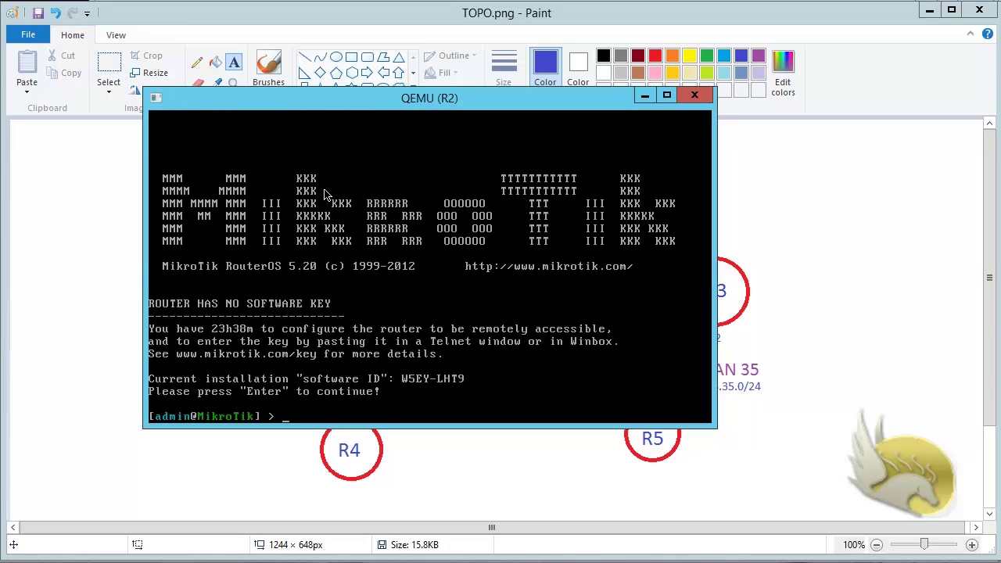
text(ip address add)
key(Return)
text(10.)
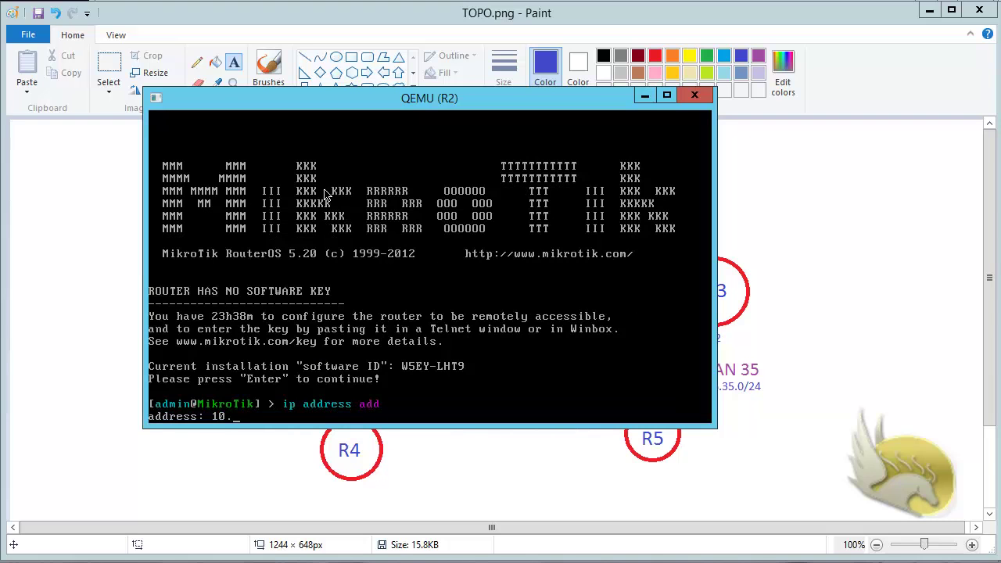
text(10.12.102/24)
key(Return)
text(ether2)
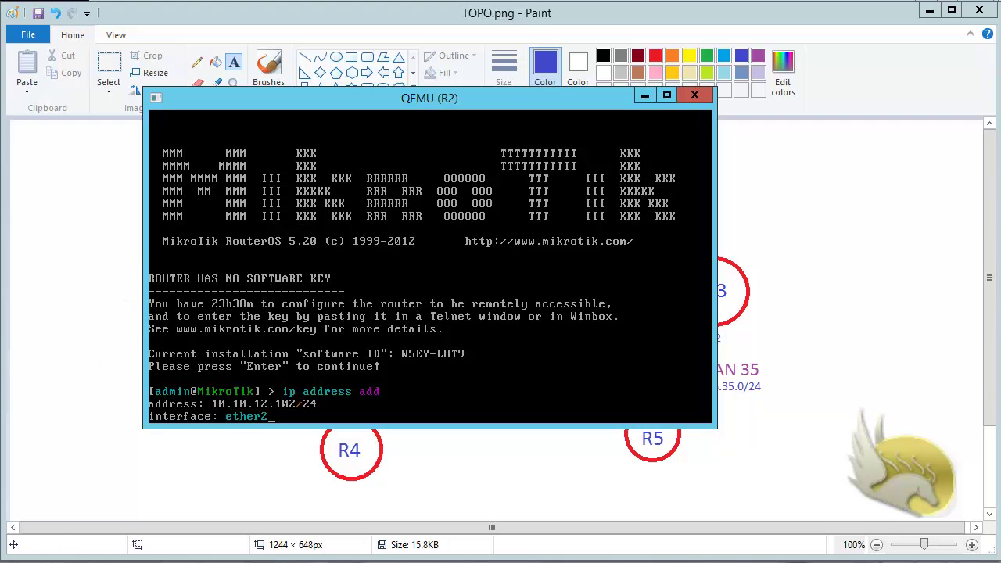
key(alt+Tab)
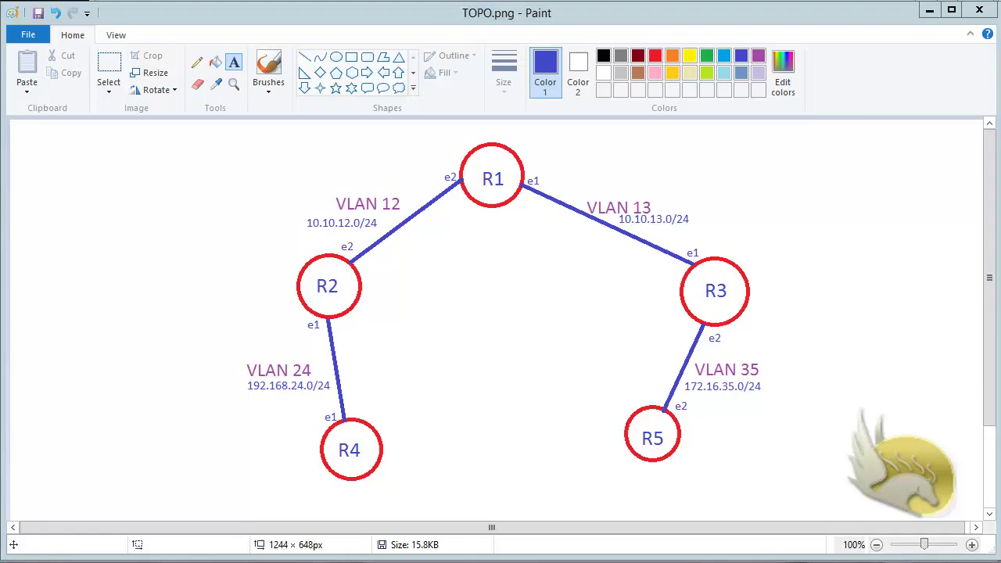
key(alt+Tab)
key(Return)
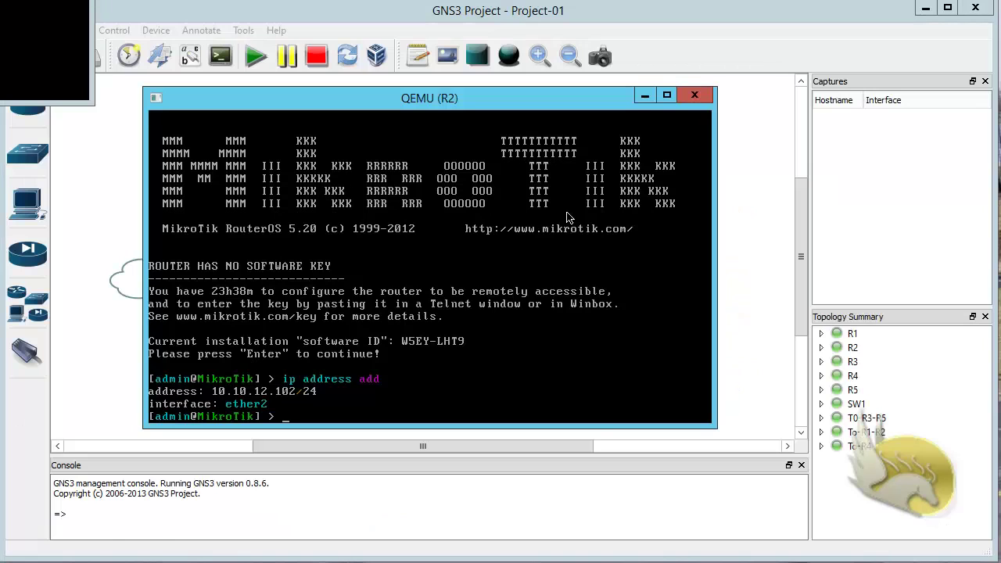
Step: Minimize R2's console, bring up R3's console and log in as admin
click(644, 96)
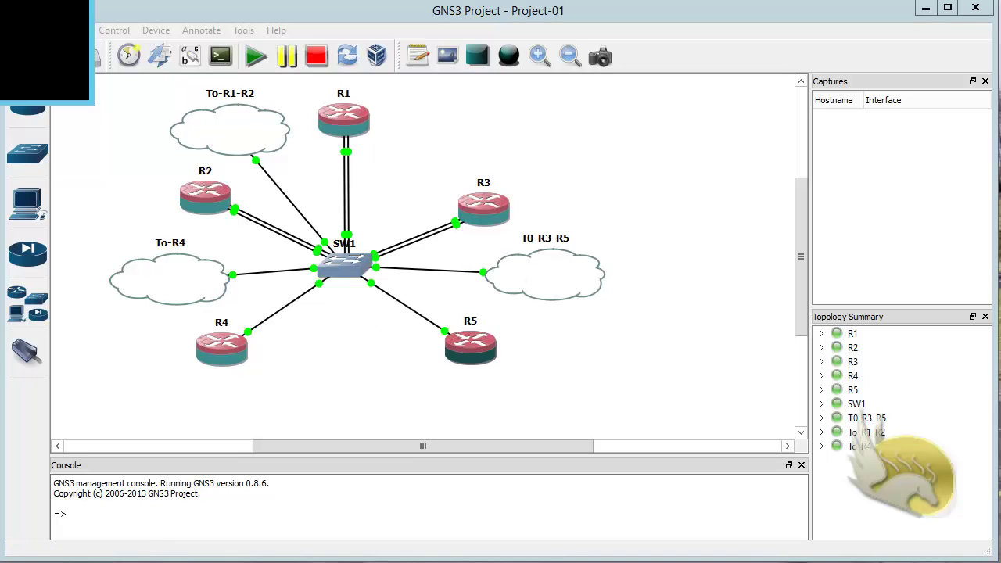
key(alt+Tab)
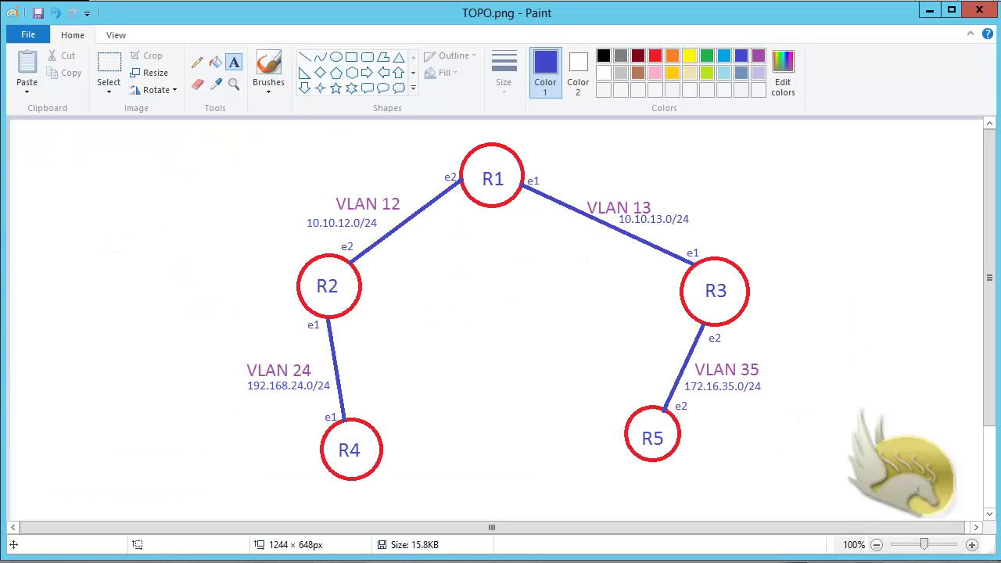
key(alt+Tab)
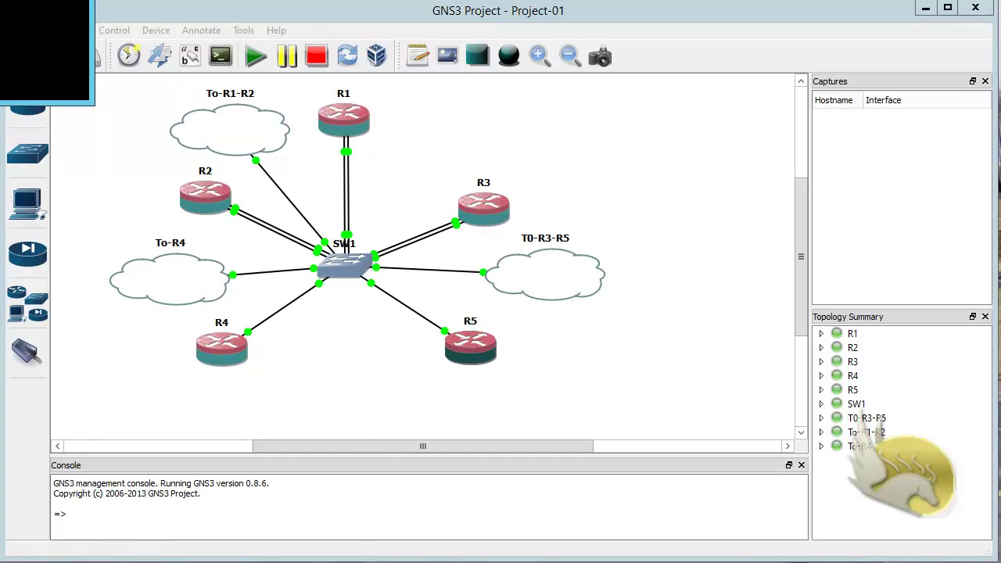
click(1, 561)
click(5, 496)
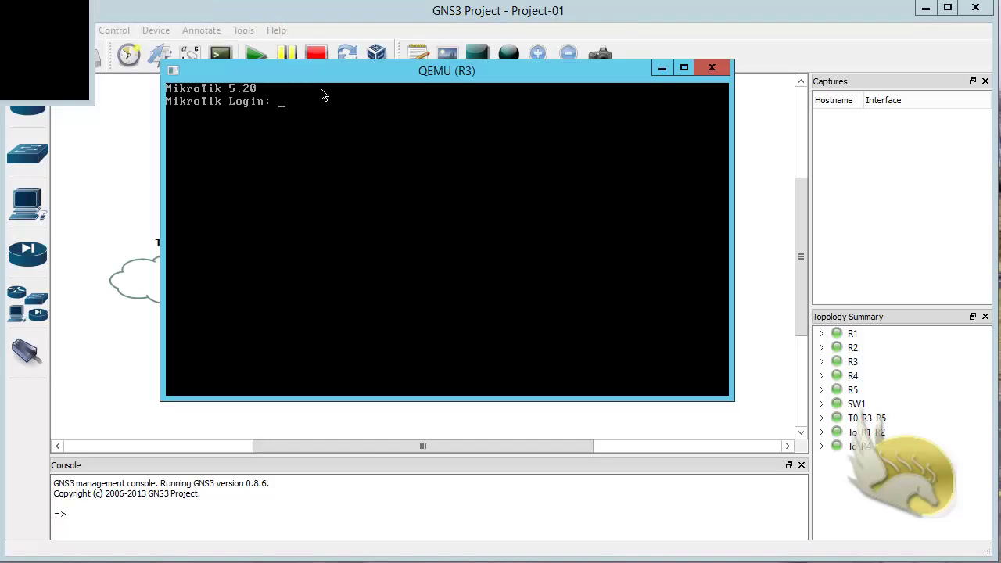
text(admin)
key(Return)
key(Return)
Step: Add 172.16.35.103/24 on R3's ether2 with 'ip add add', then minimize the console
key(Return)
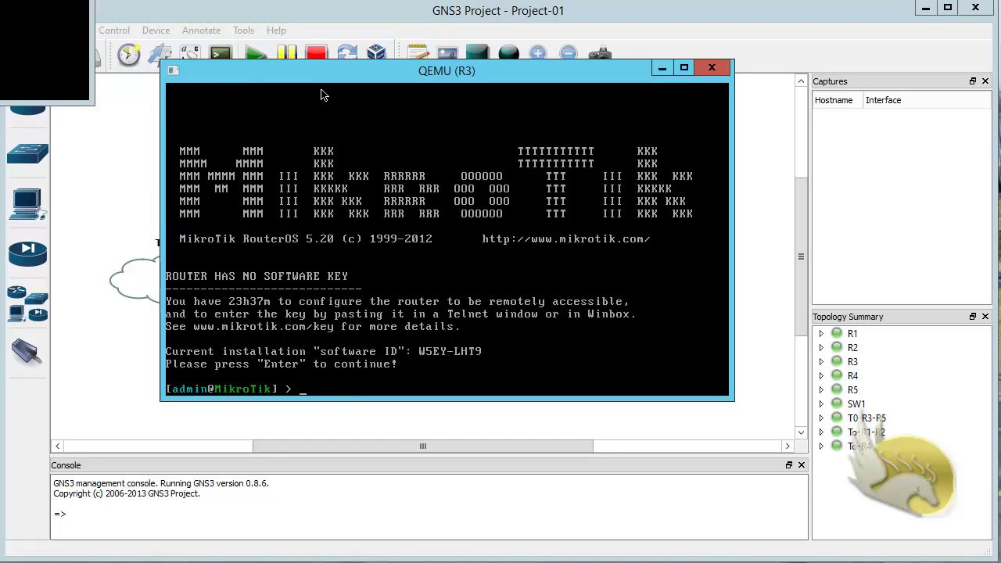
text(ip add add)
key(Return)
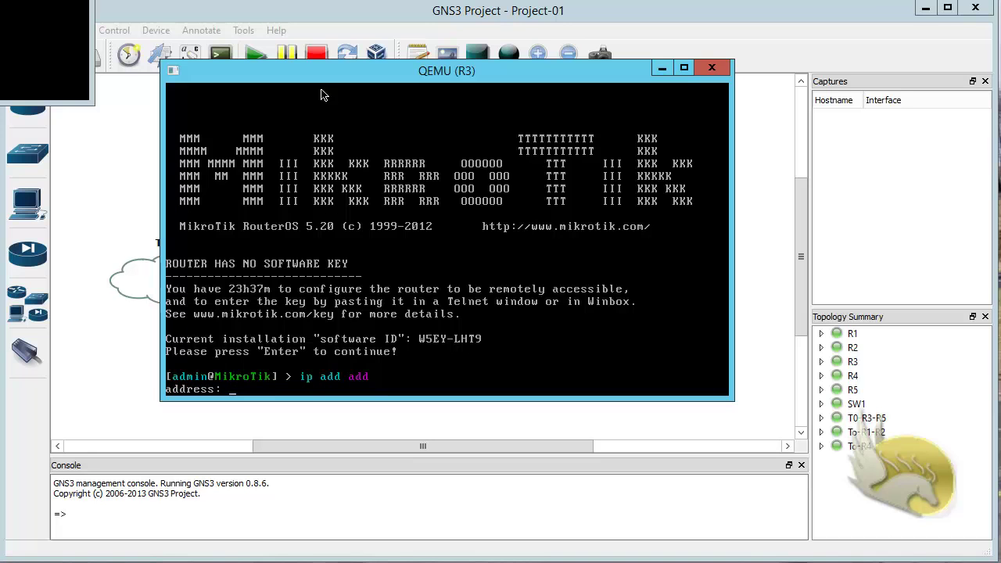
text(172.16.35.103/24)
key(Return)
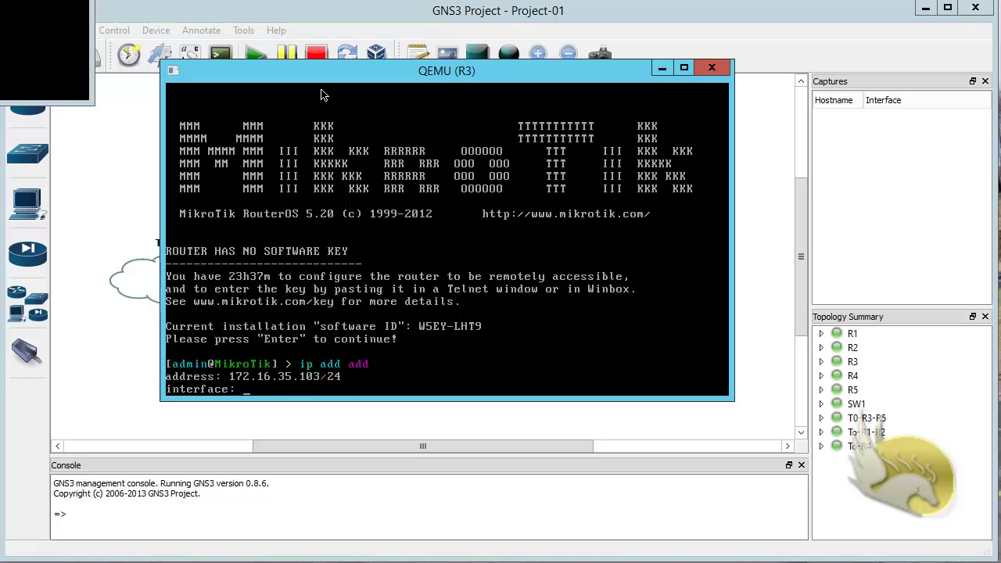
text(ether2)
key(Return)
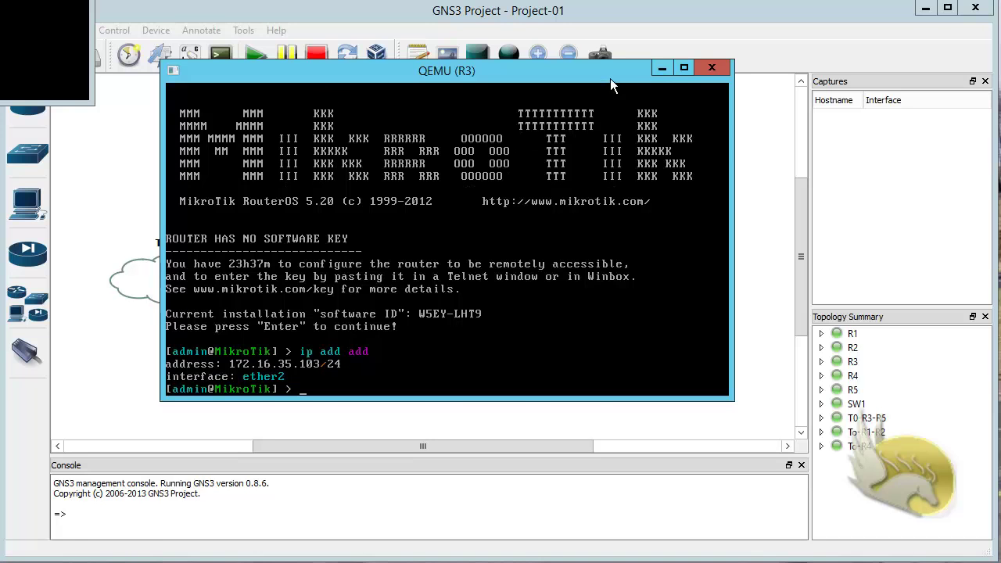
click(659, 68)
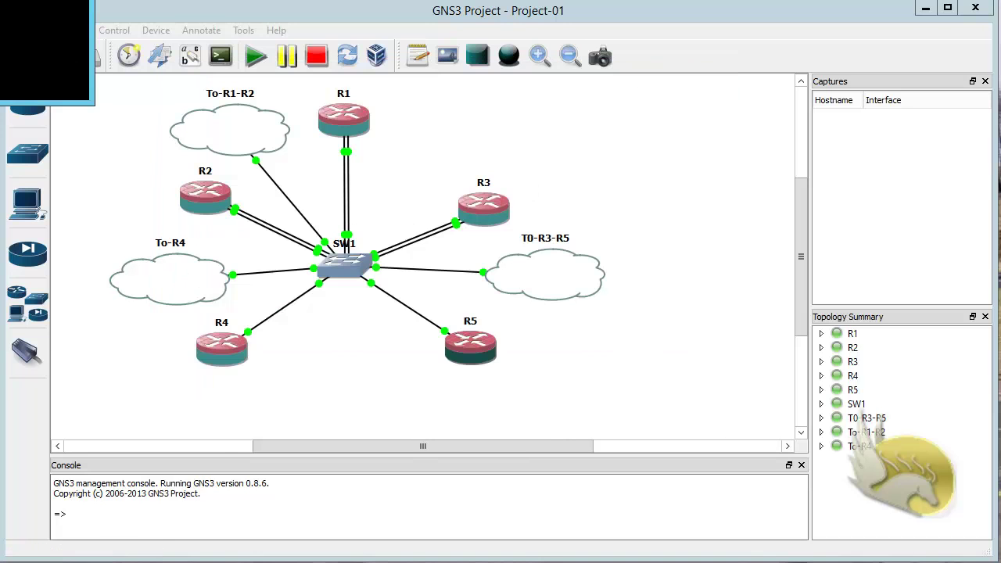
Step: Log in to R5 as admin, add 172.16.35.105/24 on ether2, and minimize its console
drag(0, 0, 403, 119)
text(admin)
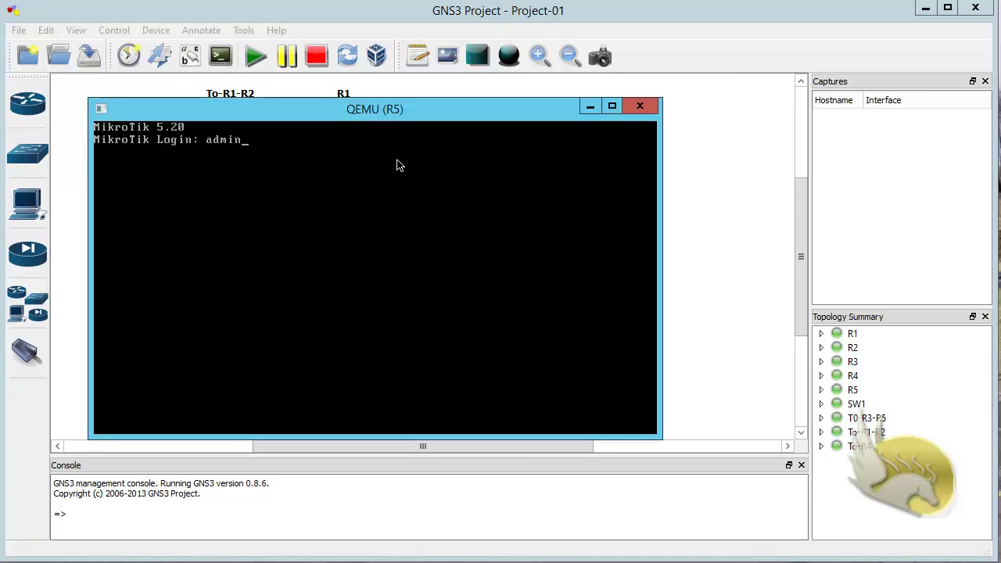
key(Return)
key(Return)
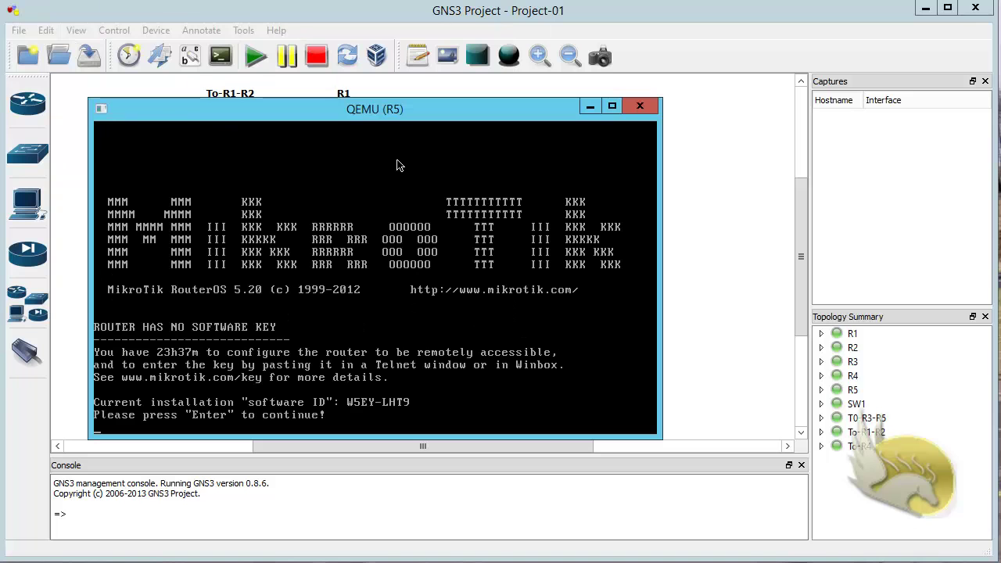
key(Return)
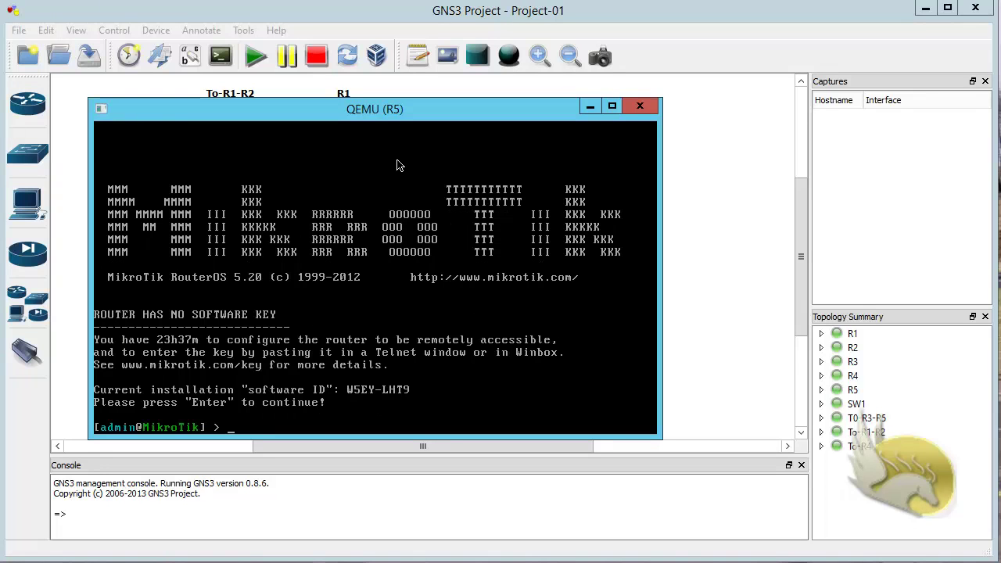
text(ip add add)
key(Return)
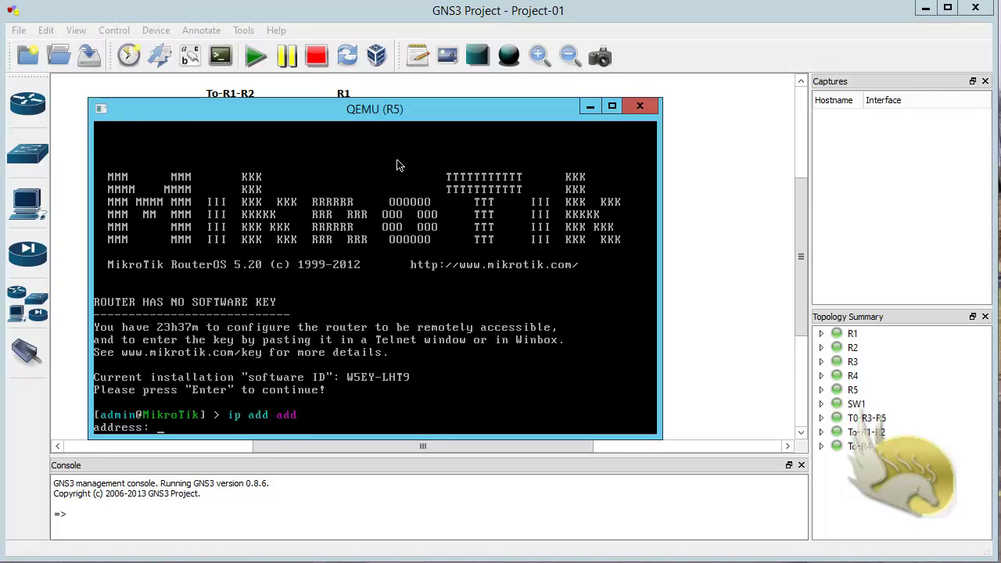
text(172.16.35.105/24)
key(Return)
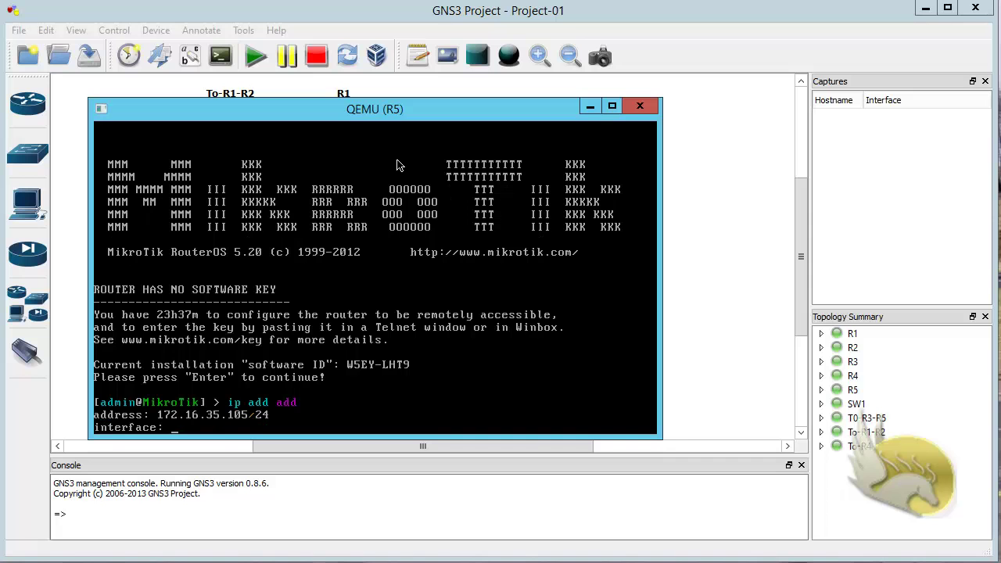
text(ether2)
key(Return)
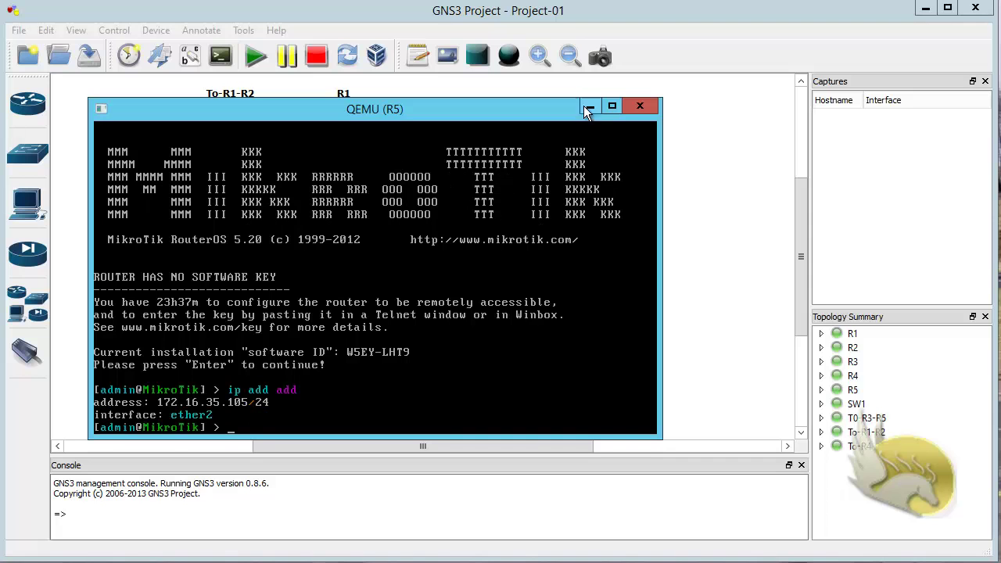
click(590, 105)
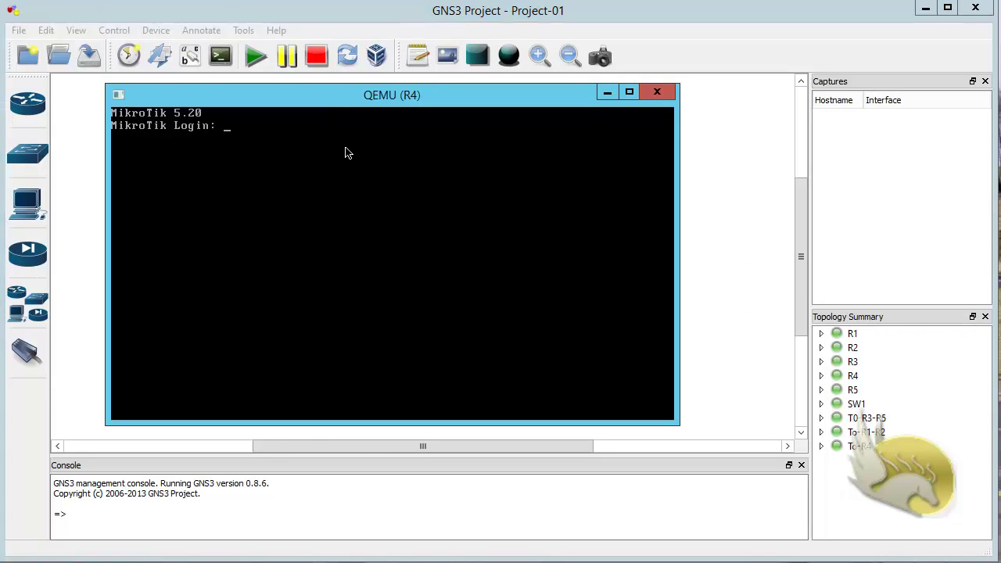
Step: Log in to R4 as admin and add 192.168.24.104/24 on its ether1 interface
text(dmin)
key(Return)
key(Return)
key(Return)
text(ip )
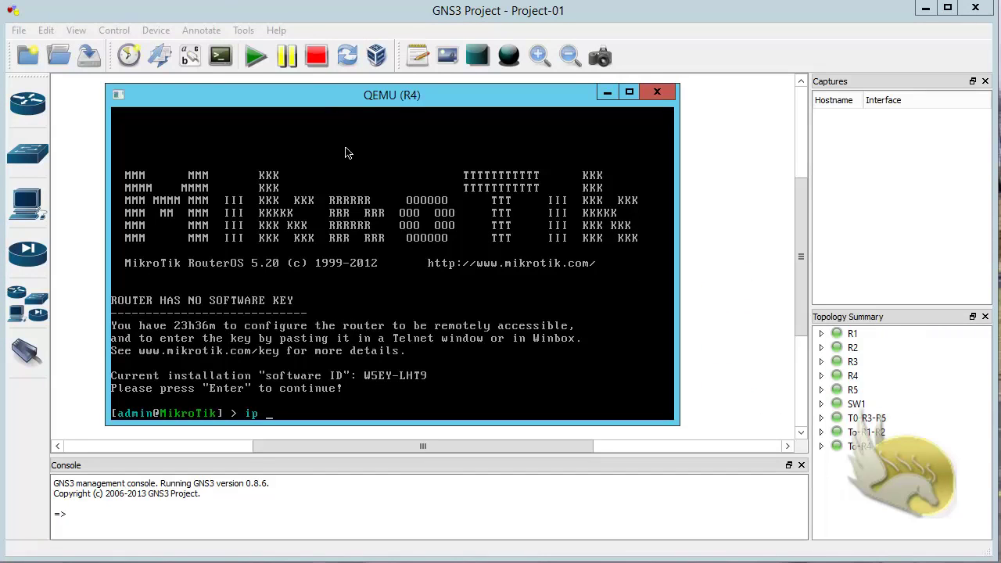
text(add add)
key(Return)
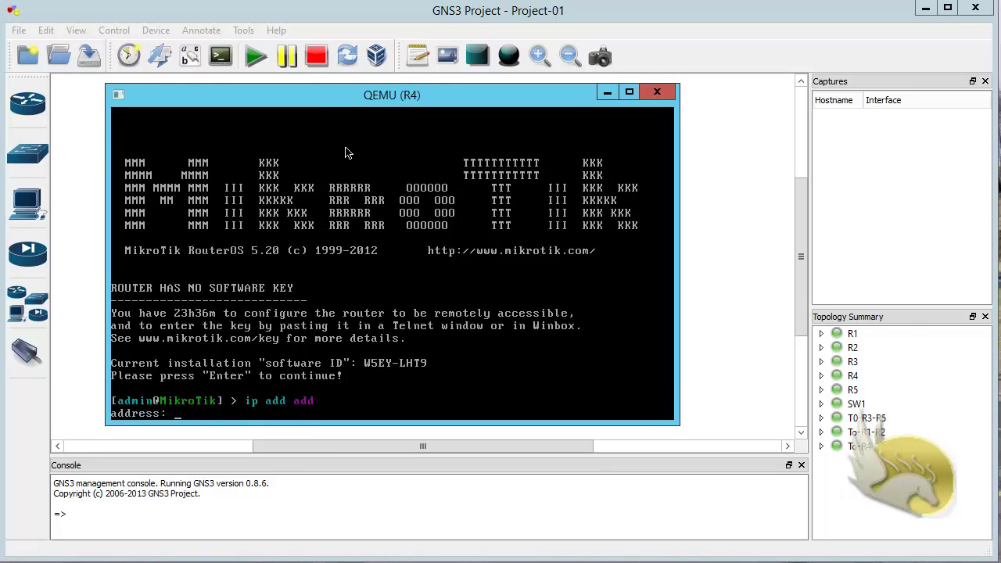
text(172)
key(BackSpace)
key(BackSpace)
key(BackSpace)
key(BackSpace)
key(BackSpace)
text(192.168.24.104/24)
key(Return)
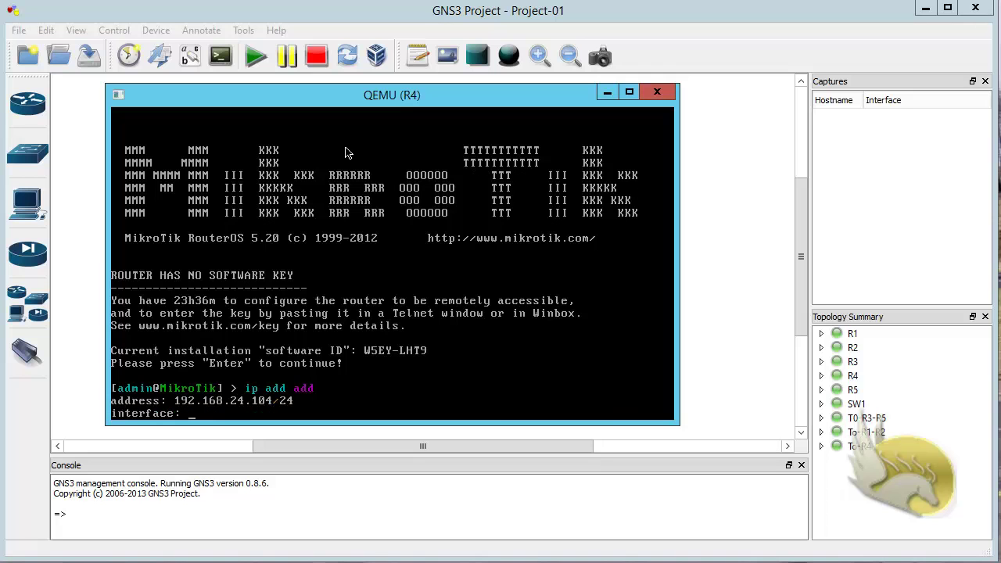
text(ether1)
key(Return)
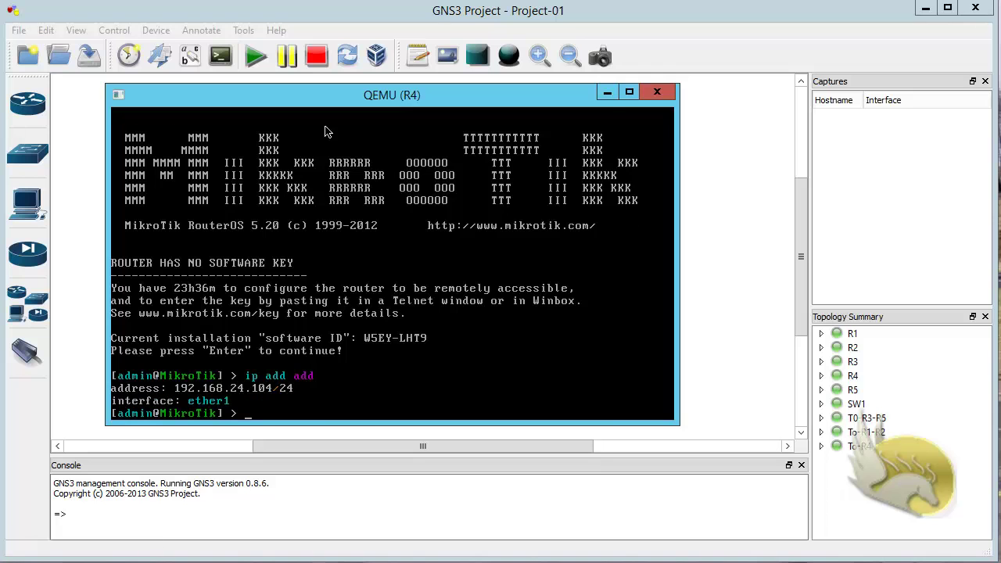
Step: Minimize R4's console, save Project-01, and nudge R4 slightly on the canvas
click(607, 94)
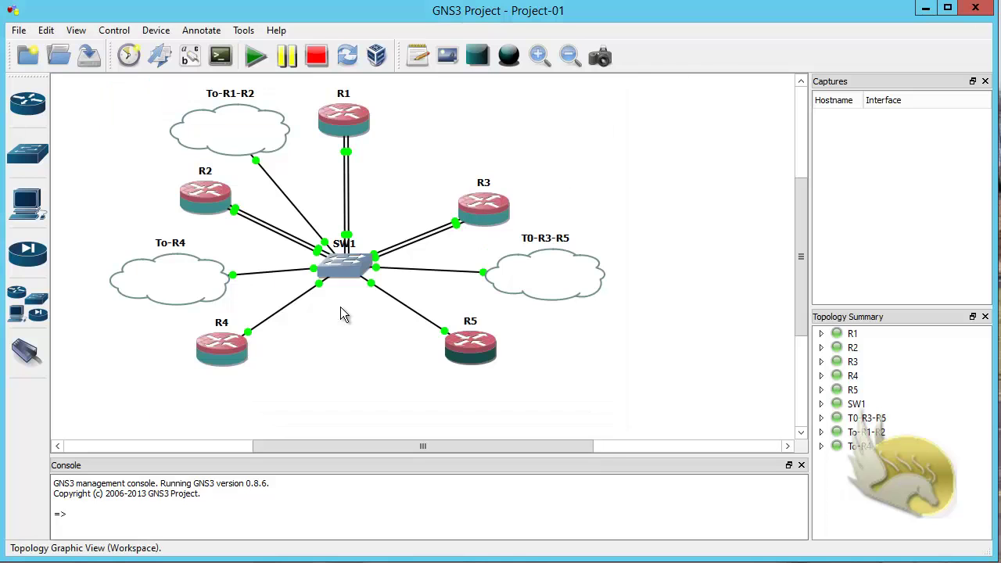
click(19, 30)
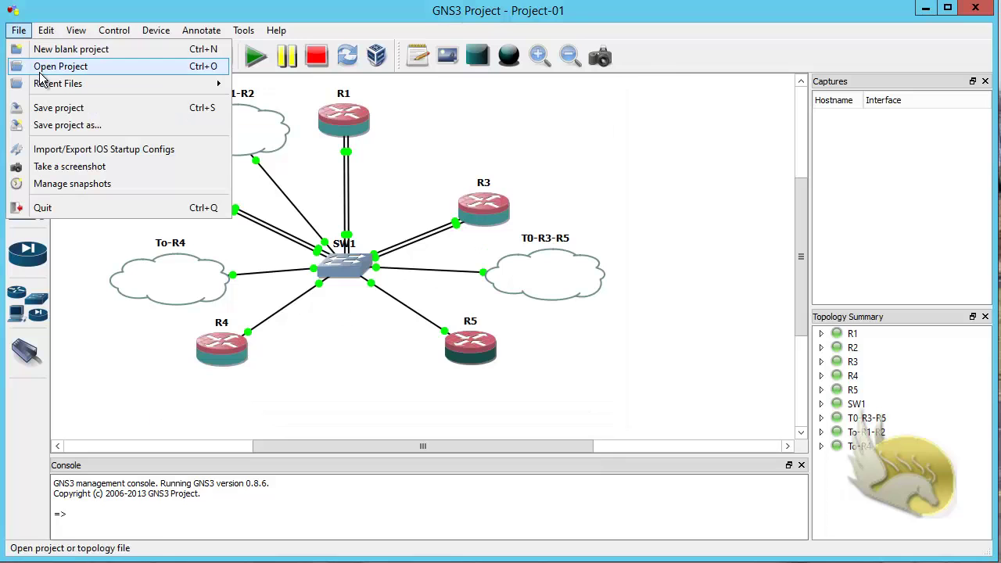
click(62, 109)
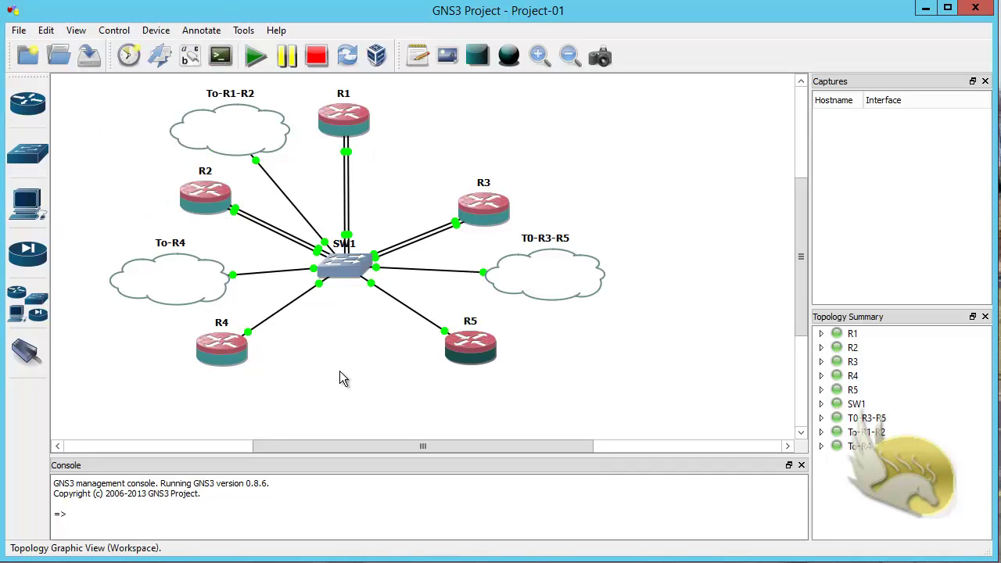
drag(243, 356, 253, 361)
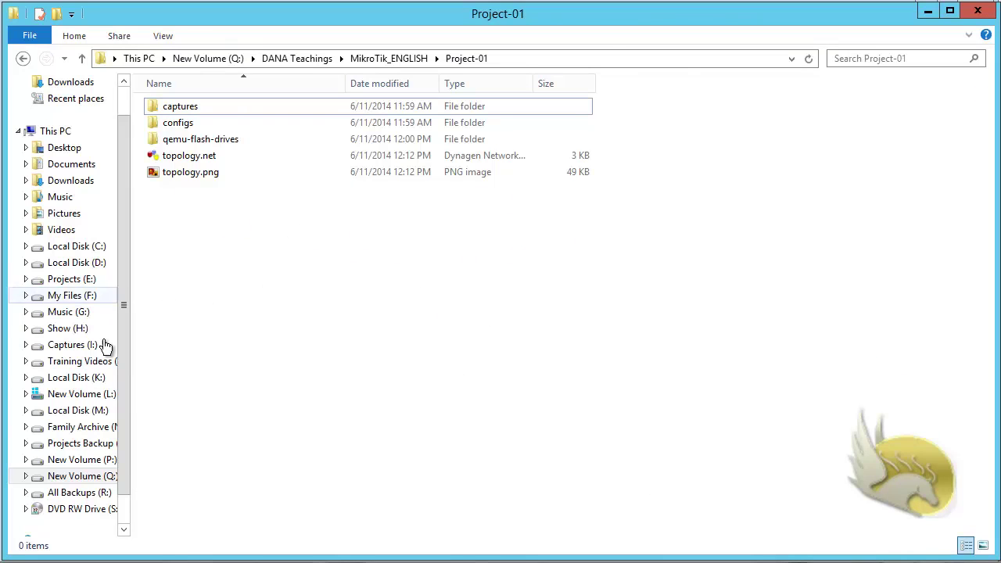
Step: Browse to the GNS3 folder under Program Files on Local Disk (M:)
click(78, 411)
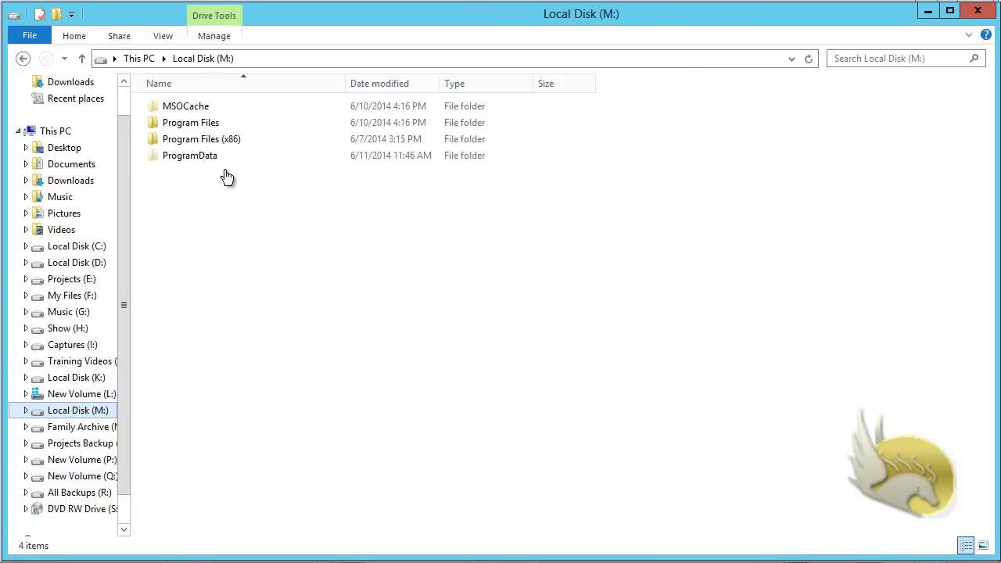
double_click(204, 122)
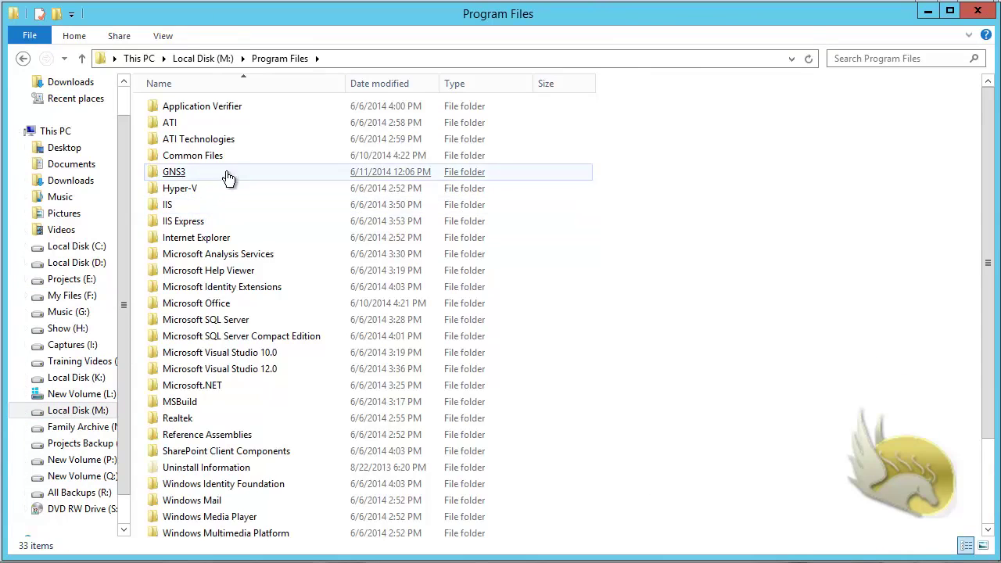
double_click(228, 172)
drag(988, 156, 991, 507)
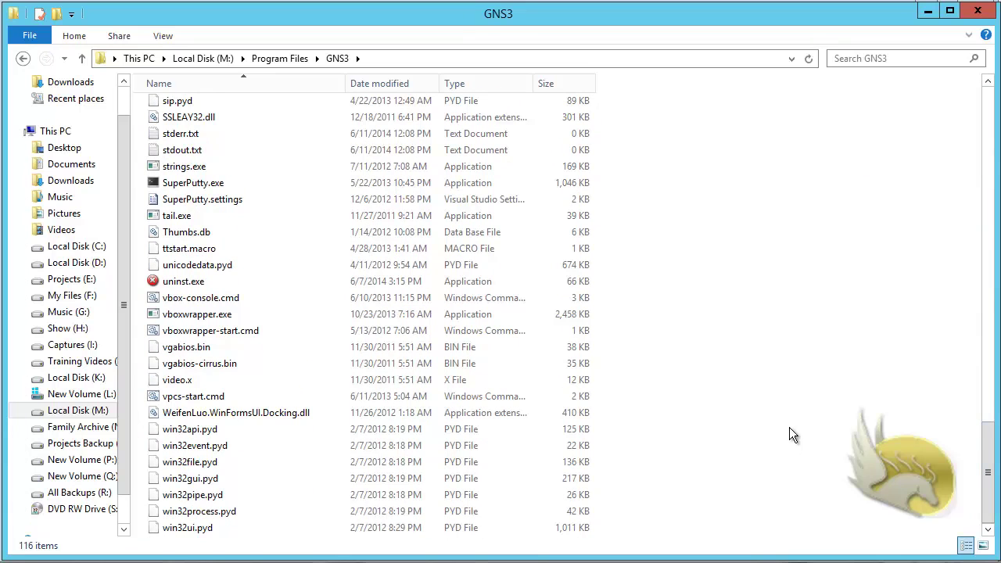
Step: Open D:\Program Files\GNS3 instead and launch winbox.exe
click(75, 265)
double_click(208, 138)
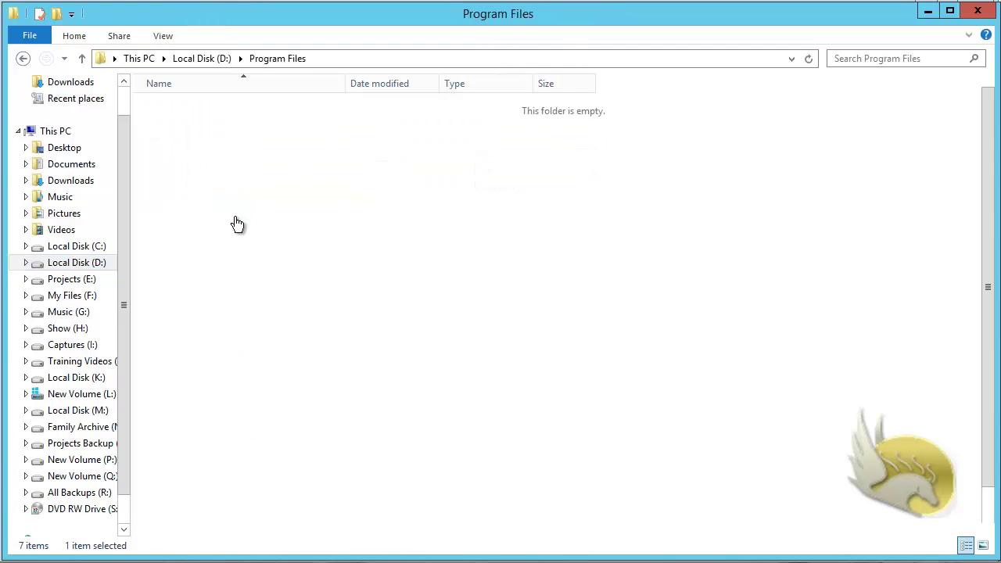
double_click(260, 239)
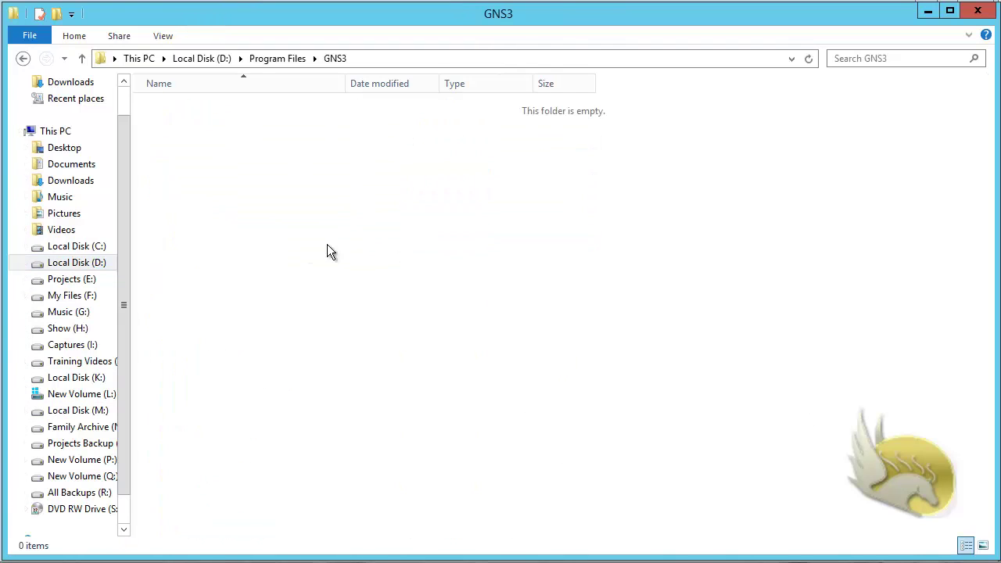
scroll(563, 297, down, 8)
scroll(565, 333, down, 20)
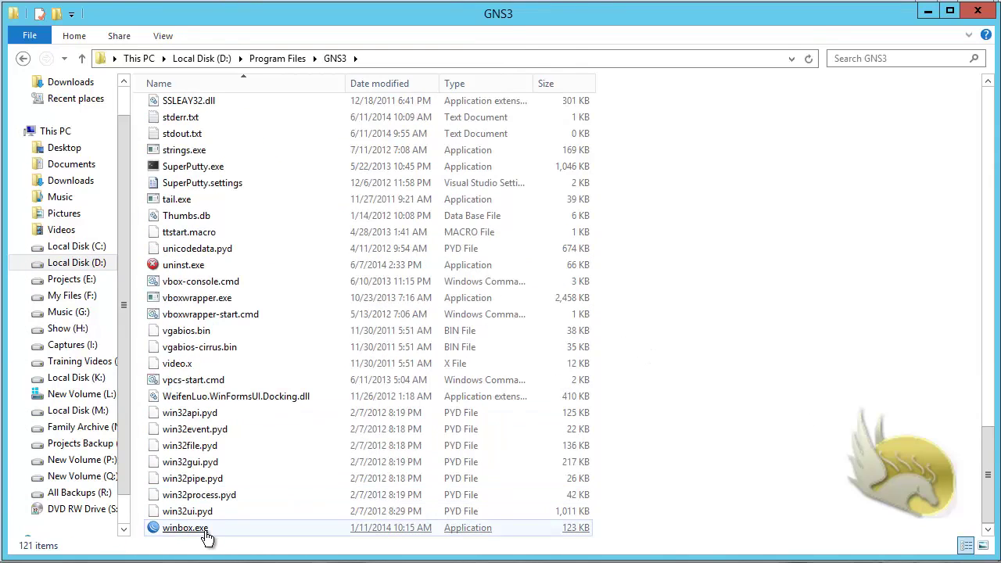
click(202, 531)
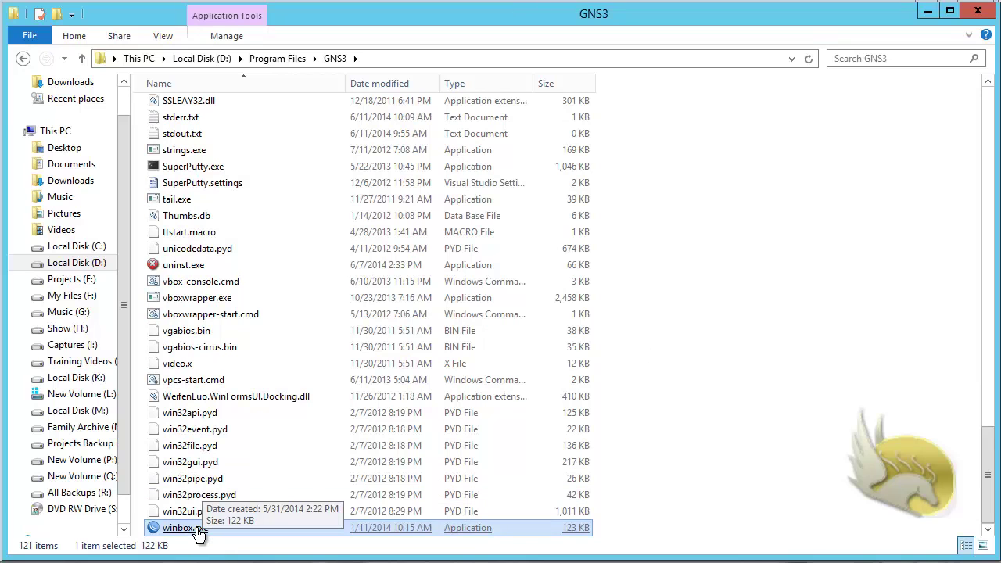
double_click(185, 528)
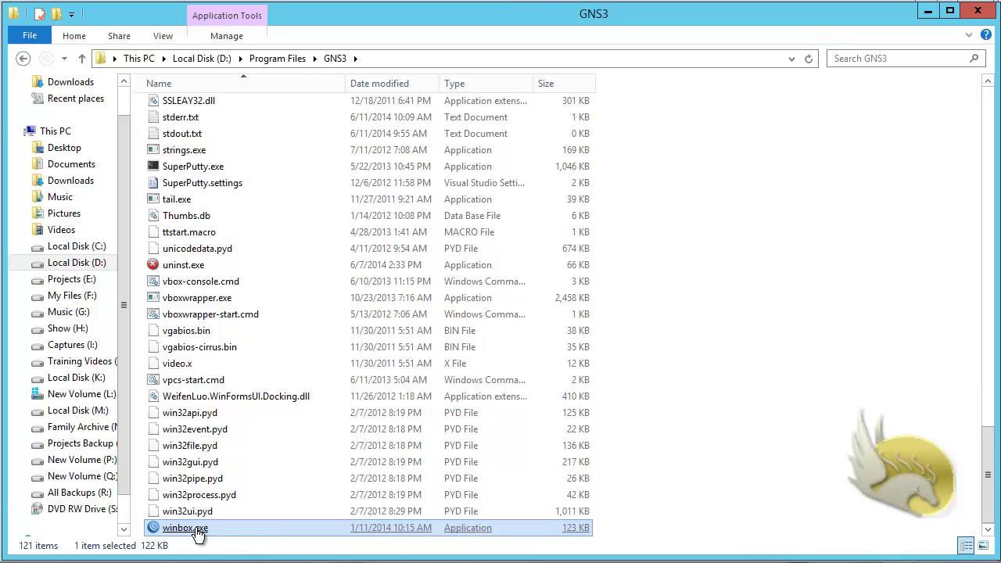
Step: Save a WinBox connection to 10.10.12.101, remove the old 10.10.10.101 entry, and connect
click(926, 11)
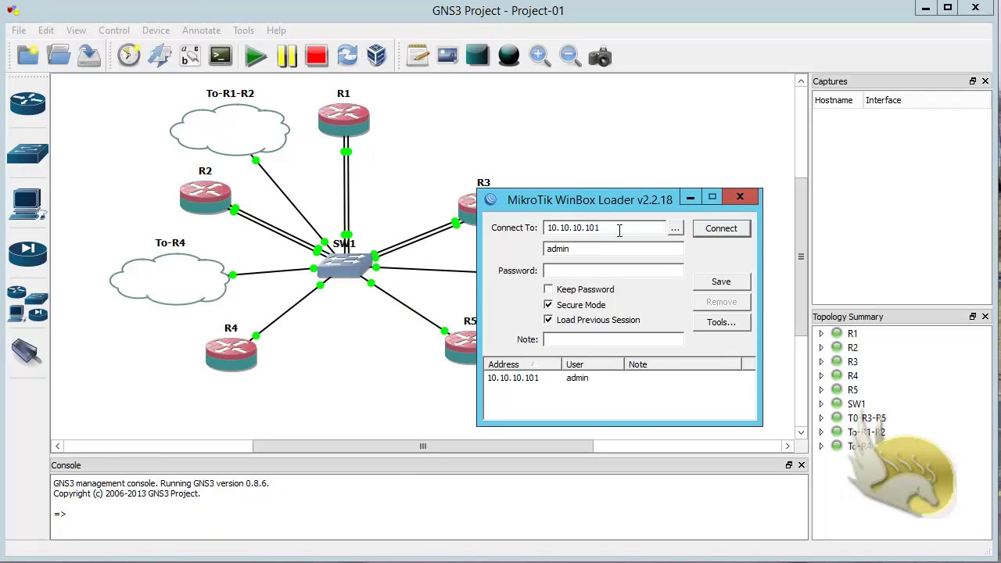
drag(620, 228, 509, 237)
text(10.10.12)
drag(586, 201, 577, 165)
click(710, 246)
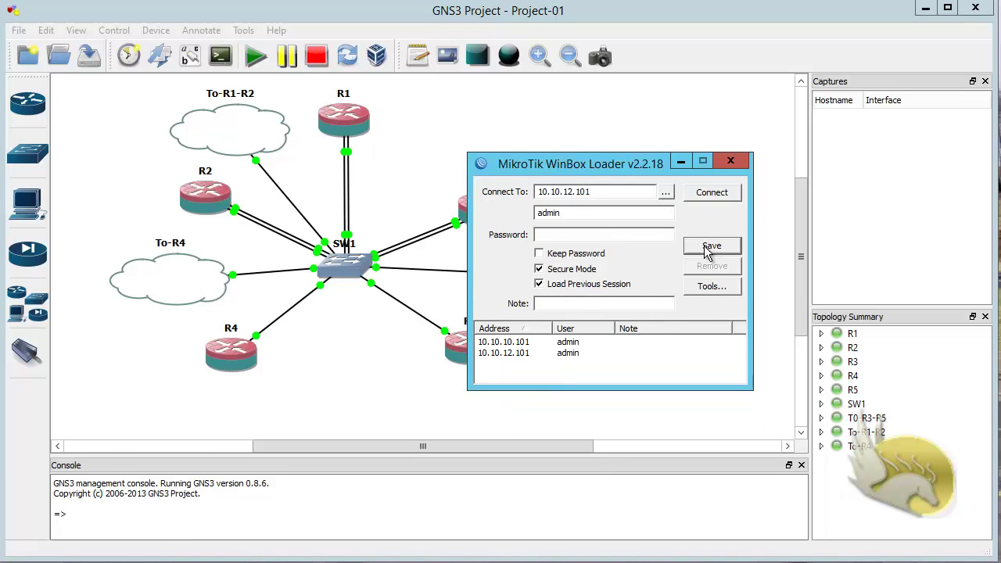
click(525, 345)
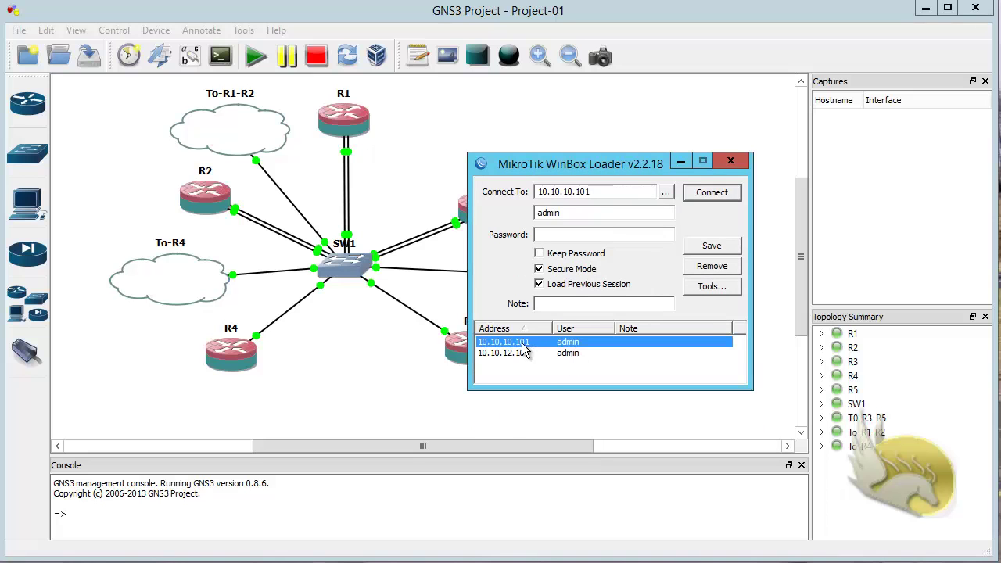
click(708, 267)
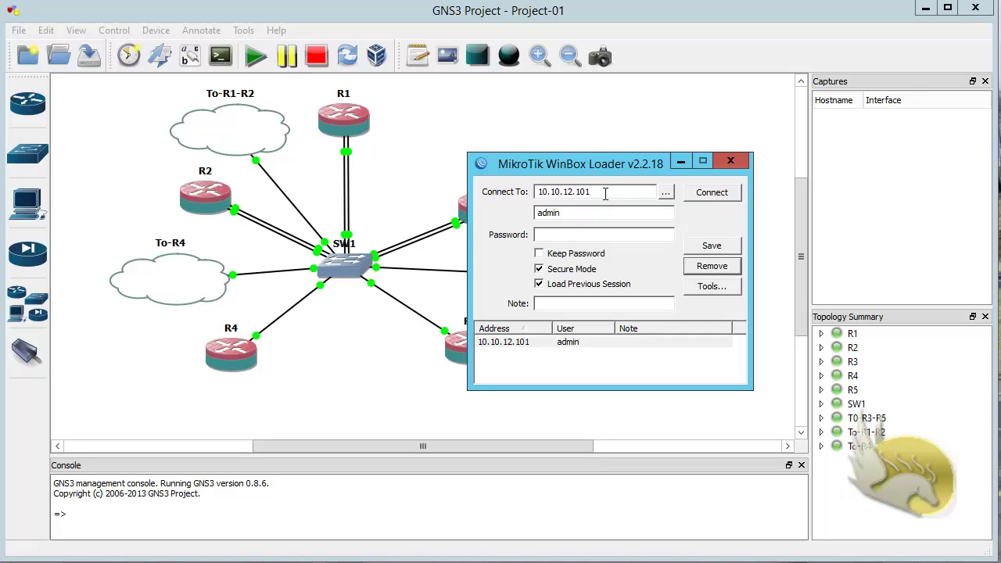
click(704, 194)
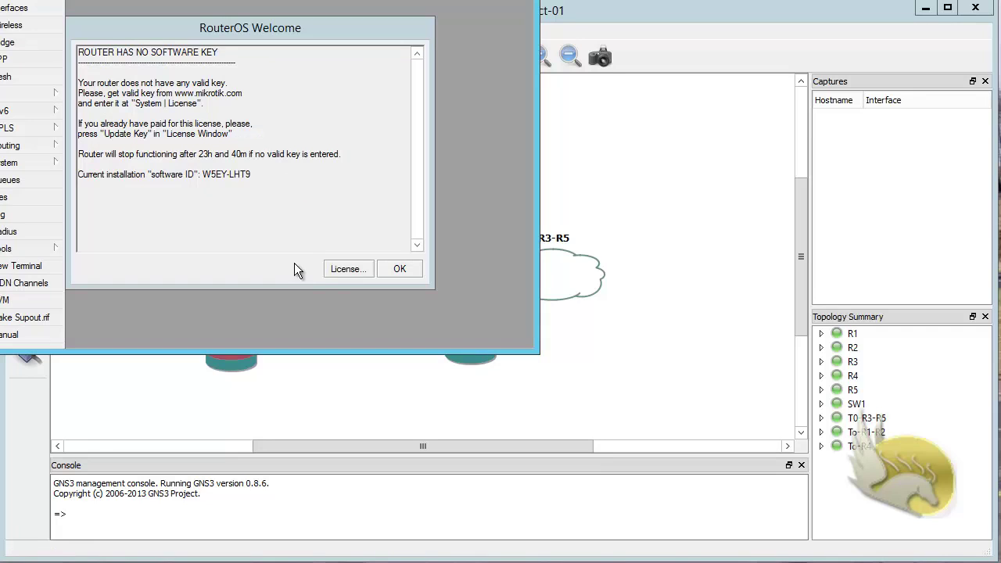
Step: Import key.KEY into the router's license, reboot it, and close WinBox after it disconnects
click(344, 269)
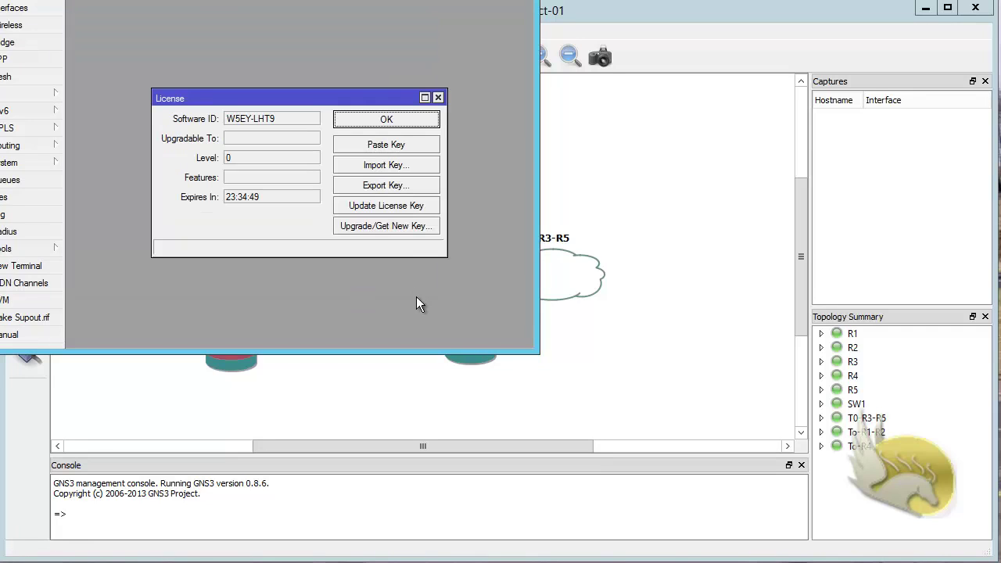
click(408, 169)
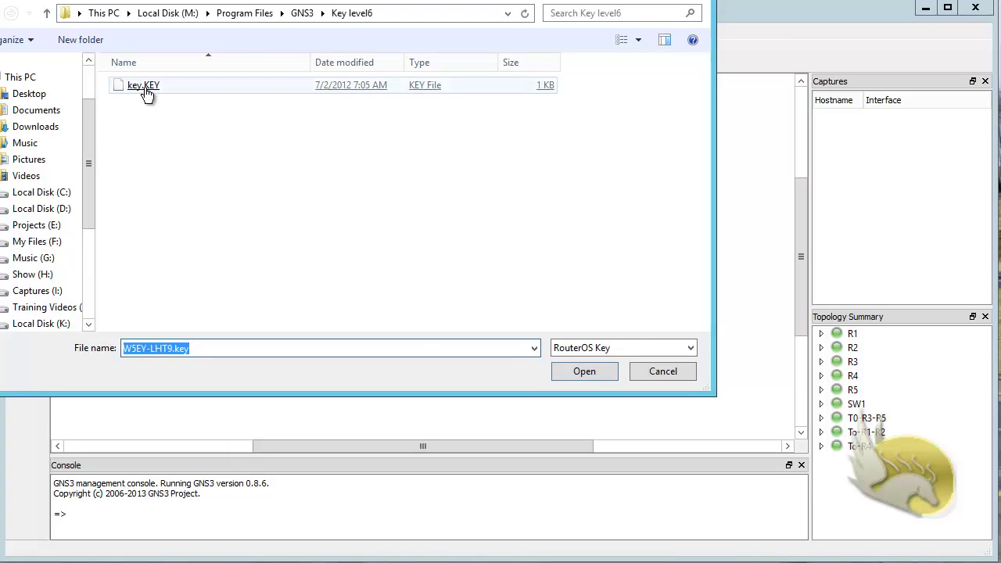
double_click(145, 88)
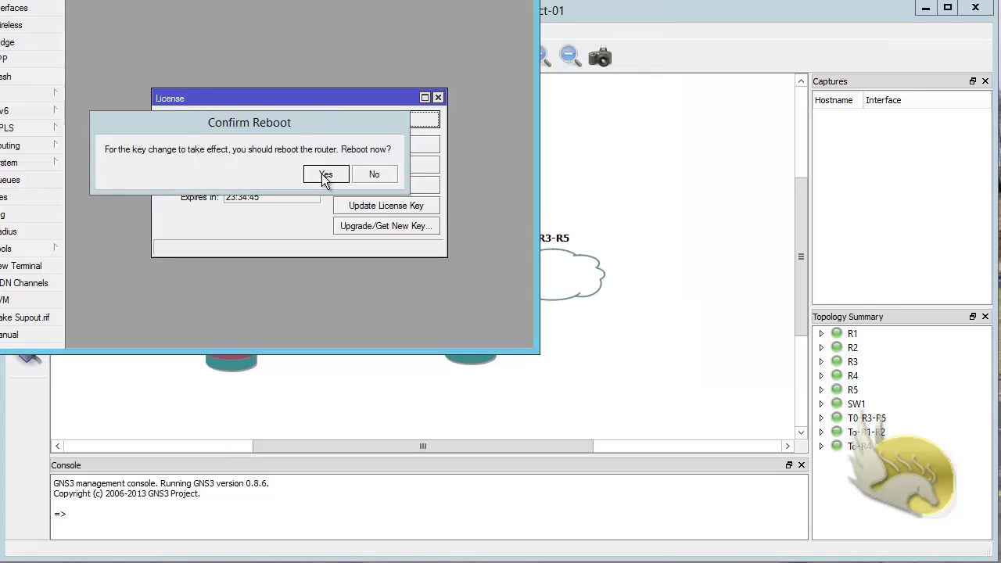
click(325, 176)
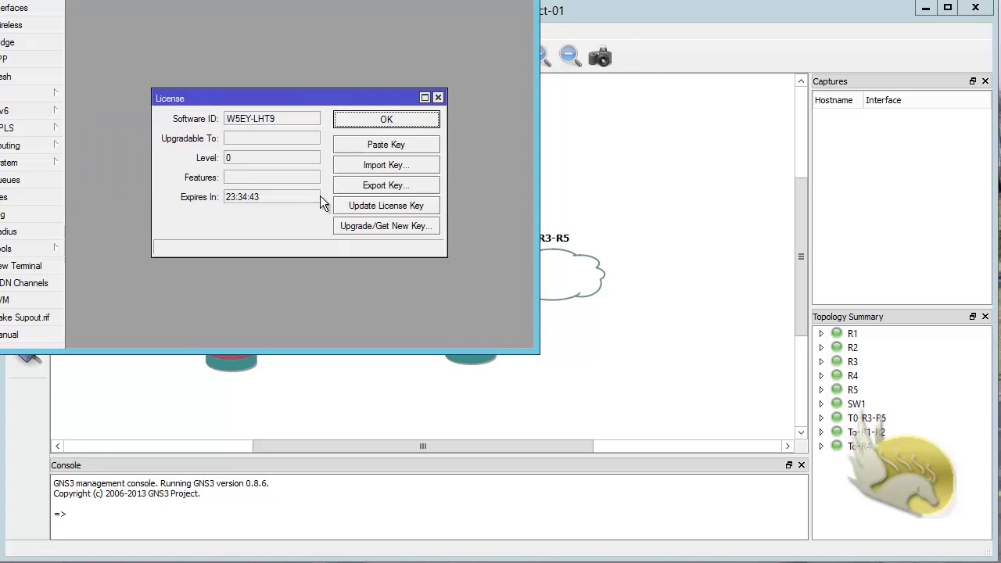
click(346, 125)
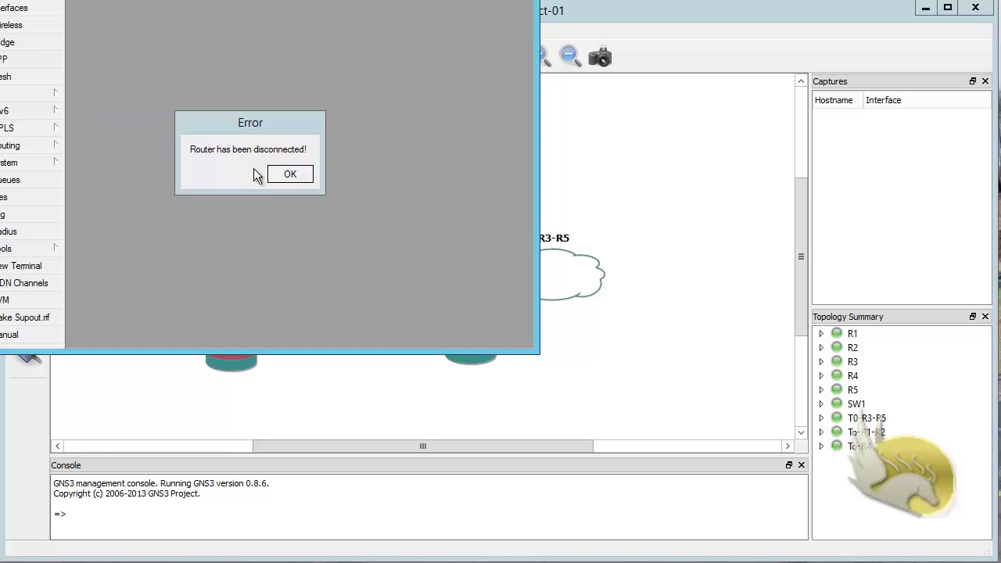
click(287, 175)
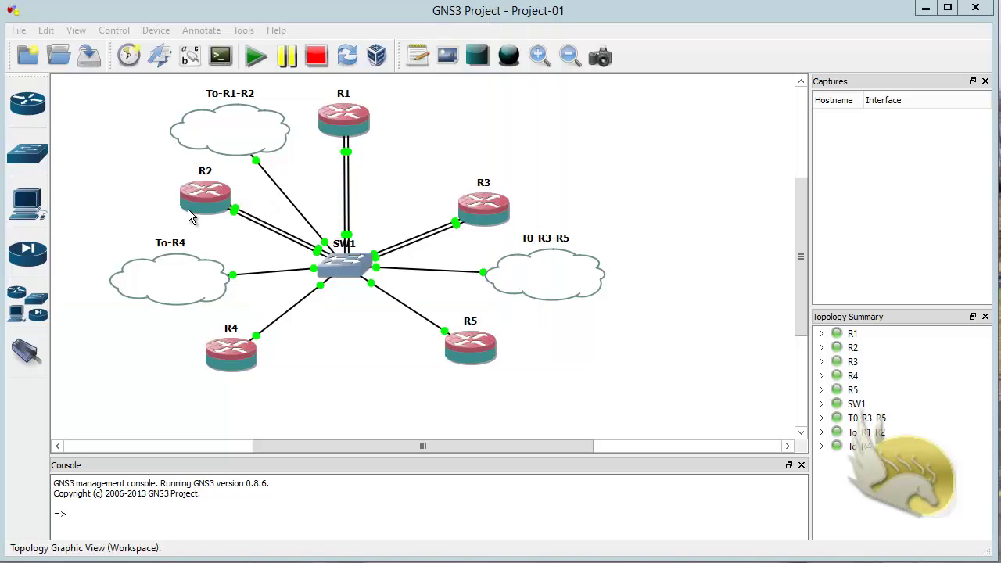
Step: Relaunch WinBox, save a 10.10.12.102 connection and connect to that router
key(alt+Tab)
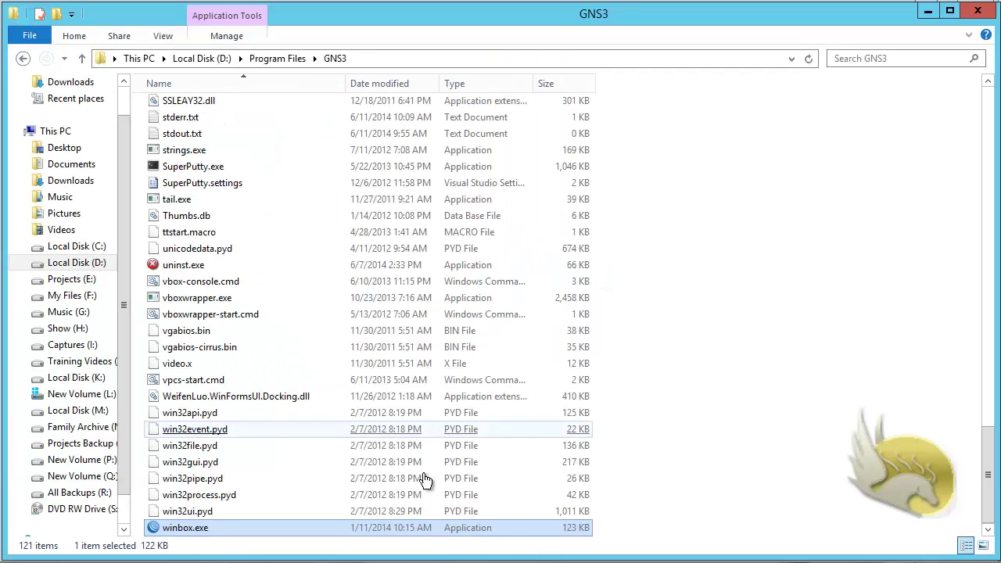
double_click(223, 529)
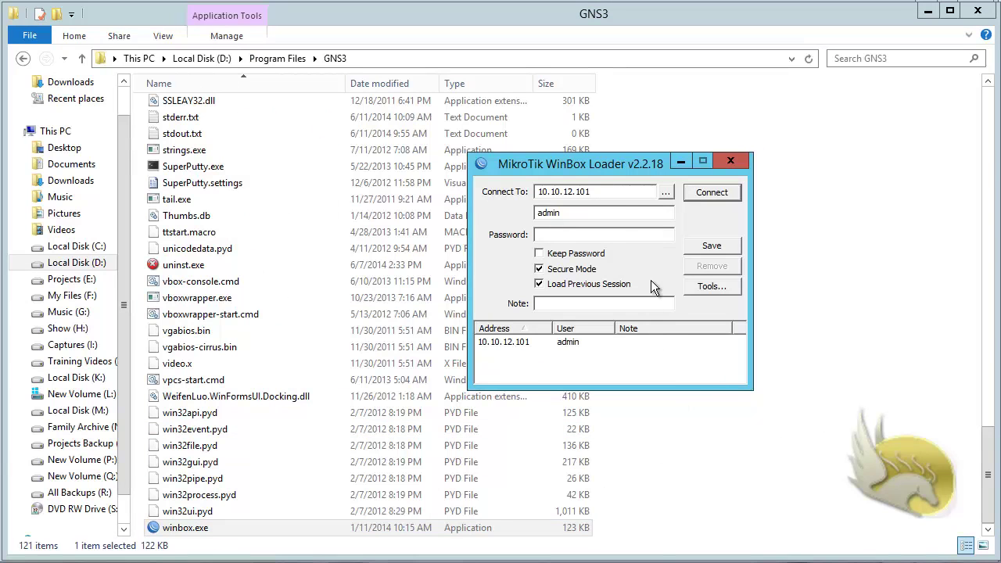
drag(596, 192, 586, 194)
text(2)
click(719, 247)
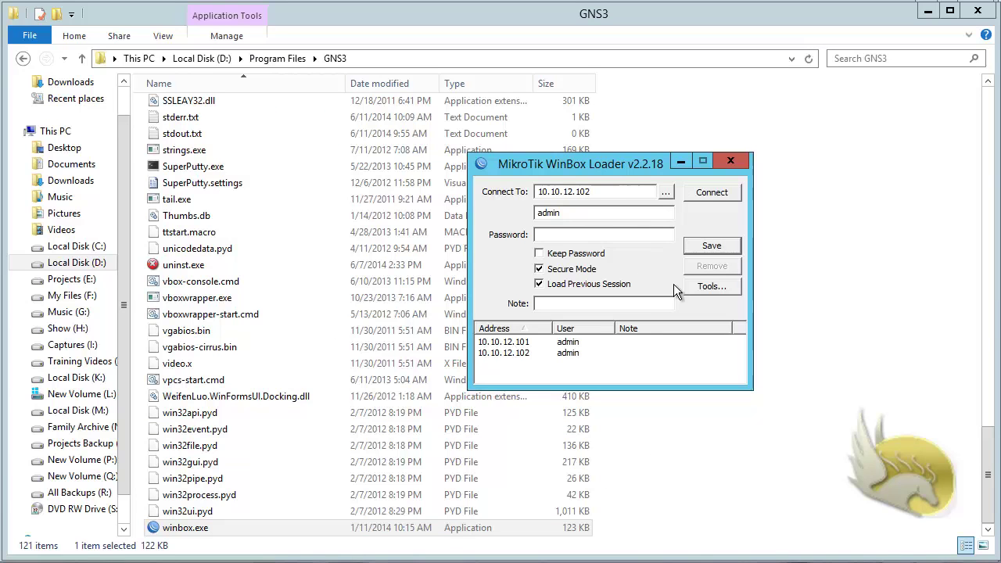
click(711, 194)
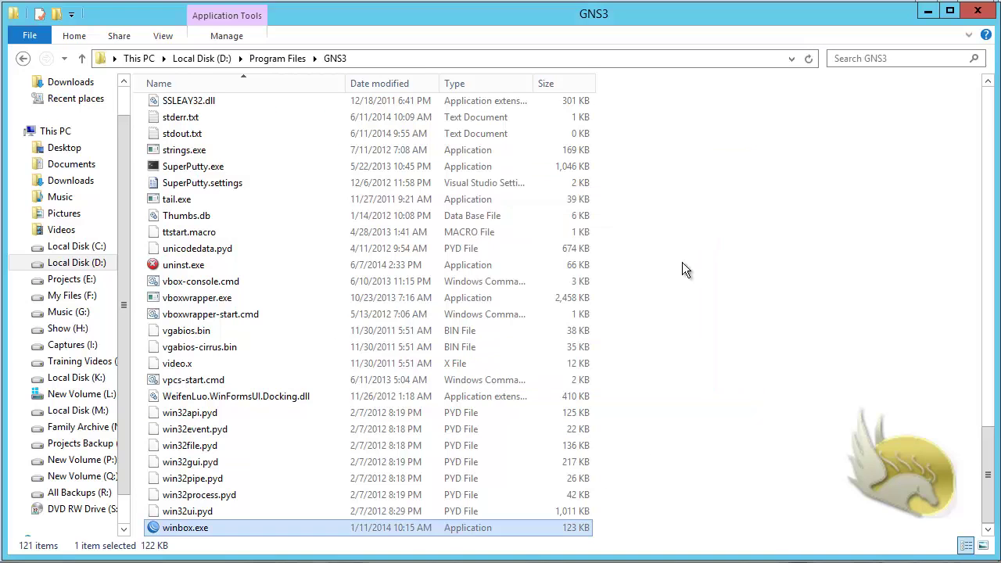
Step: Import key.KEY as the router's licence, reboot it, and dismiss the disconnect error
click(373, 271)
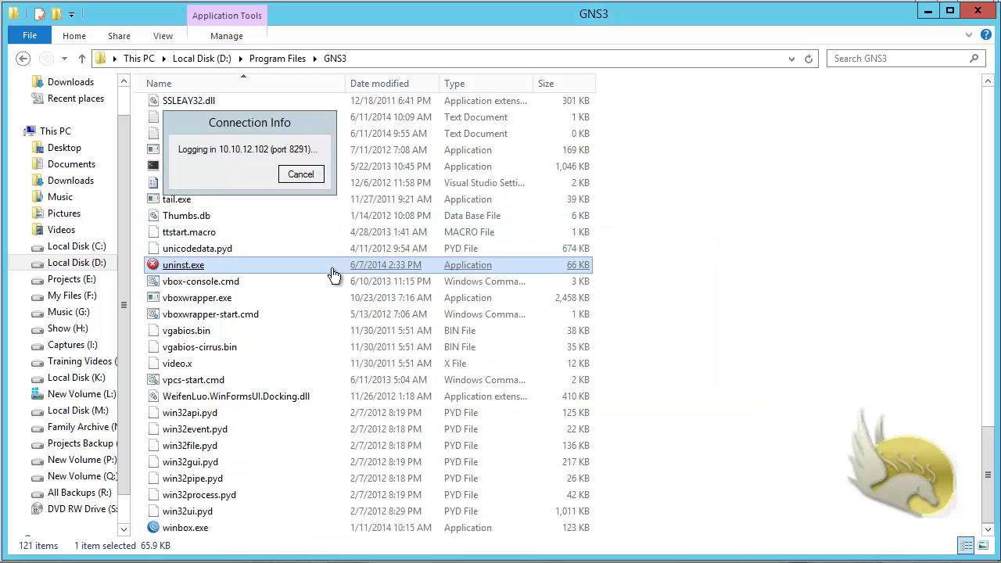
click(380, 331)
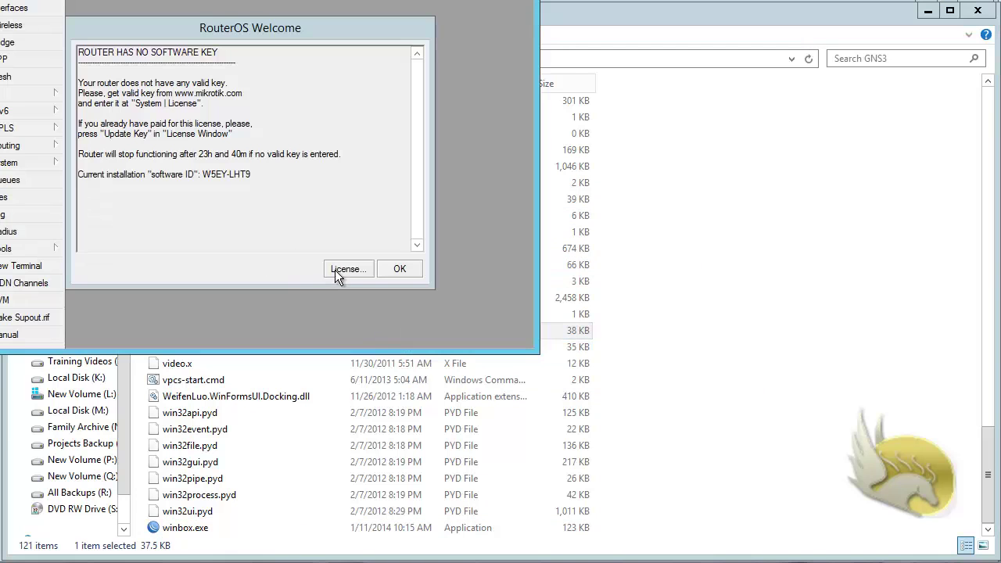
click(344, 269)
click(394, 165)
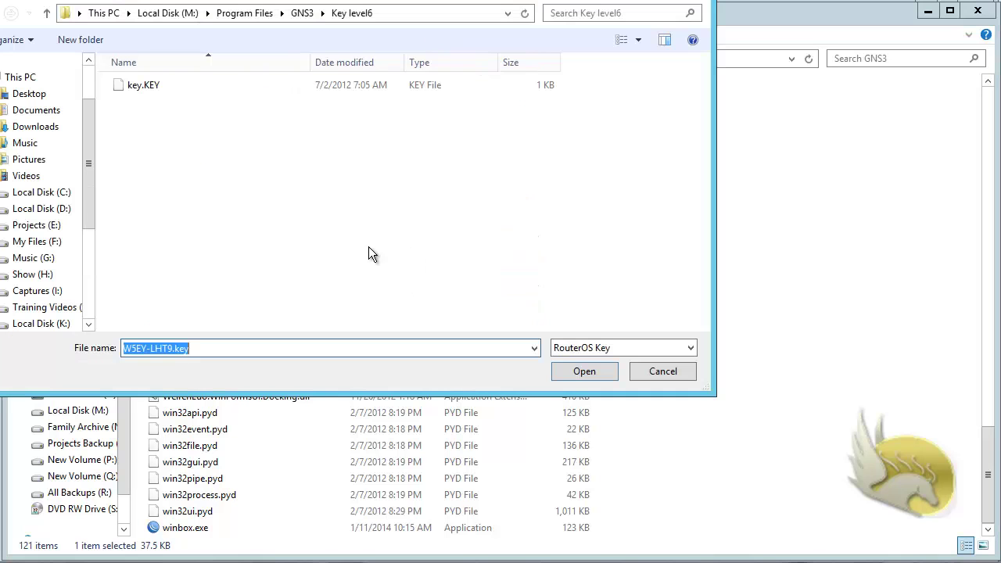
double_click(145, 85)
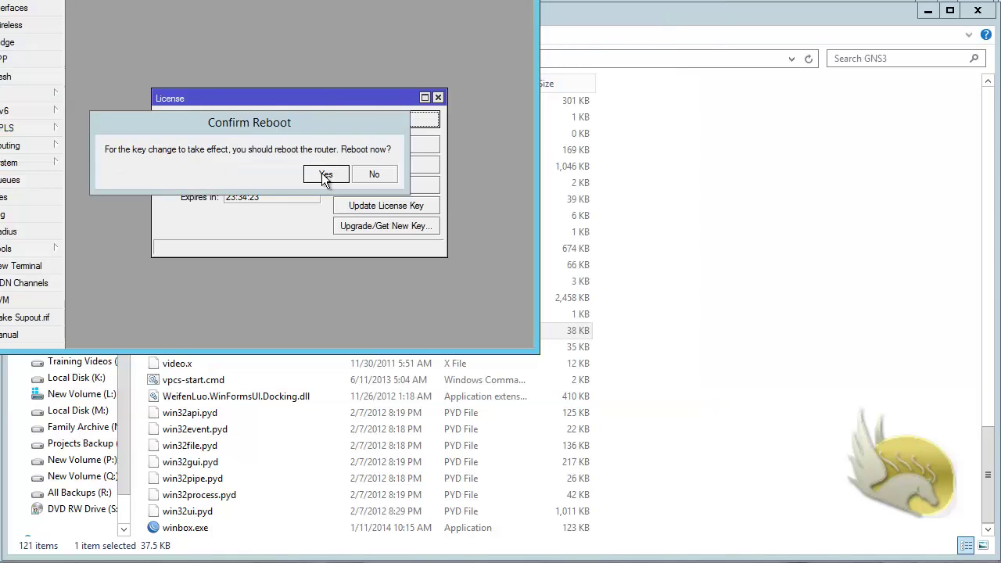
click(325, 175)
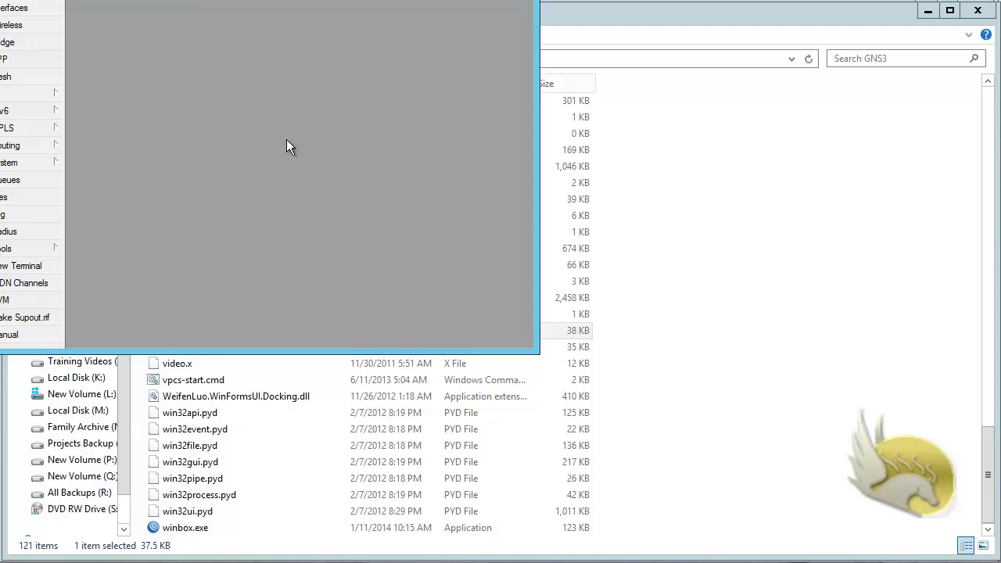
click(290, 173)
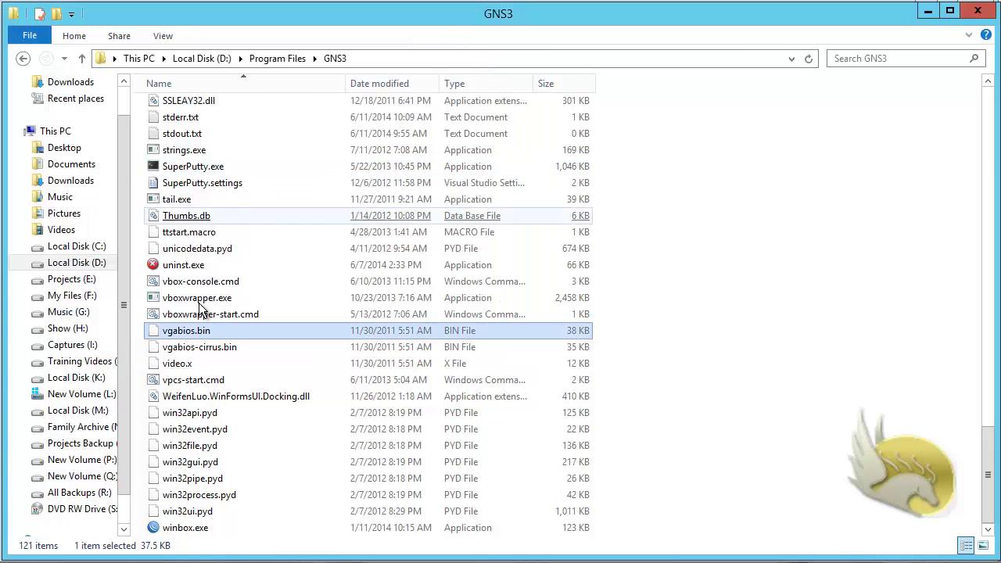
Step: Relaunch WinBox and change the Connect To address to 172.16.35.3
double_click(195, 530)
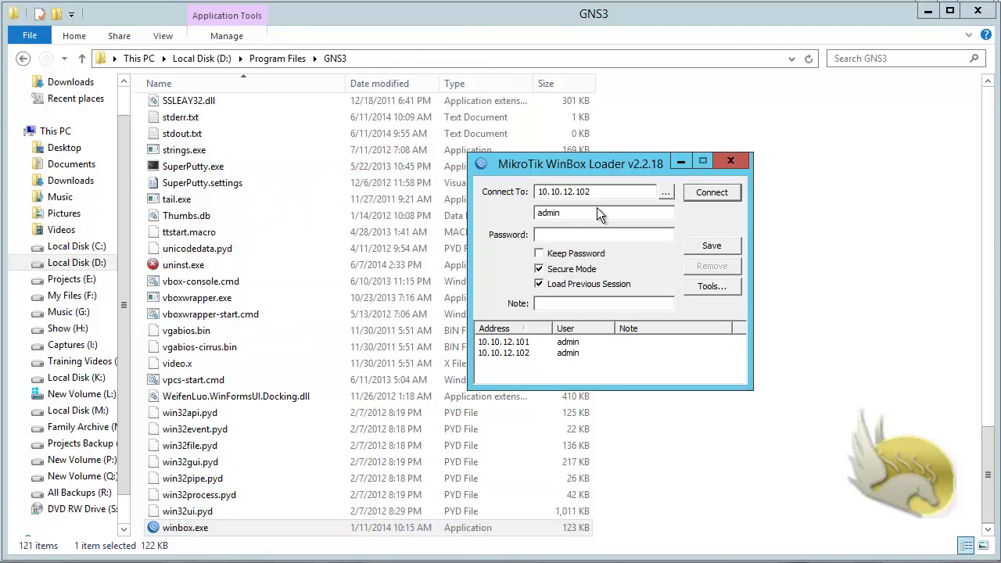
drag(599, 195, 570, 194)
text(3.103)
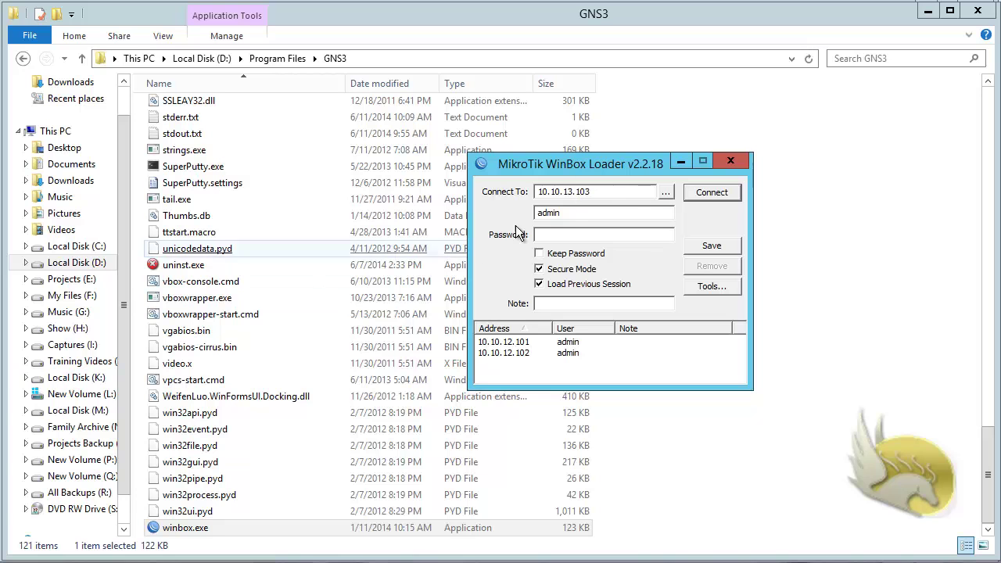
drag(604, 194, 498, 195)
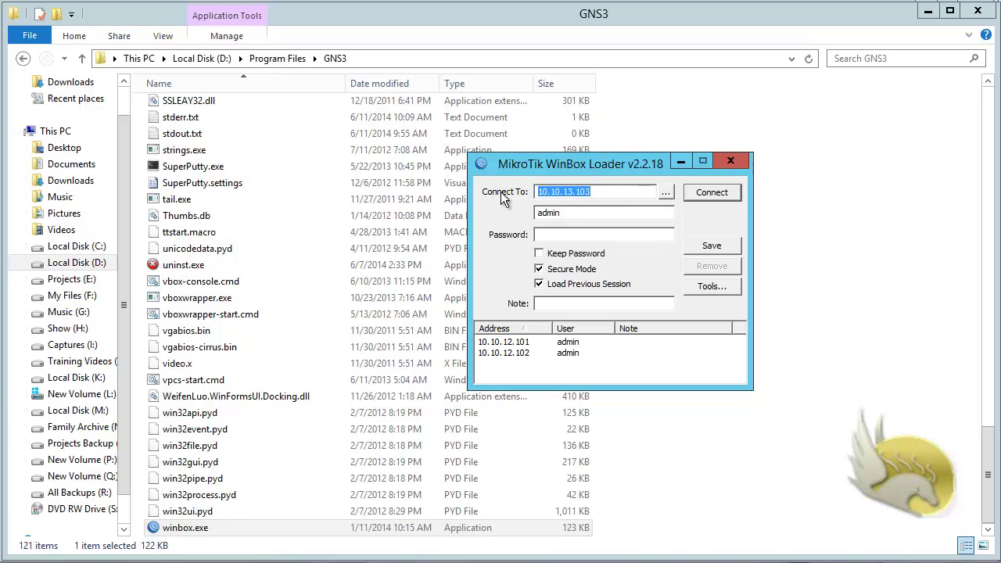
text(172.16.35.3)
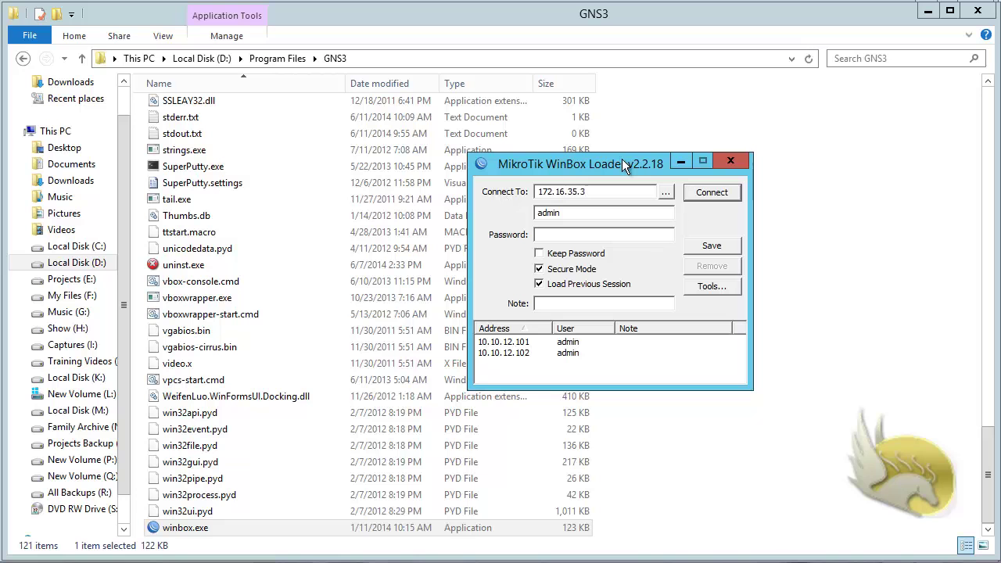
Step: Save the 172.16.35.3 session, try connecting, then cancel the stalled attempt
click(720, 244)
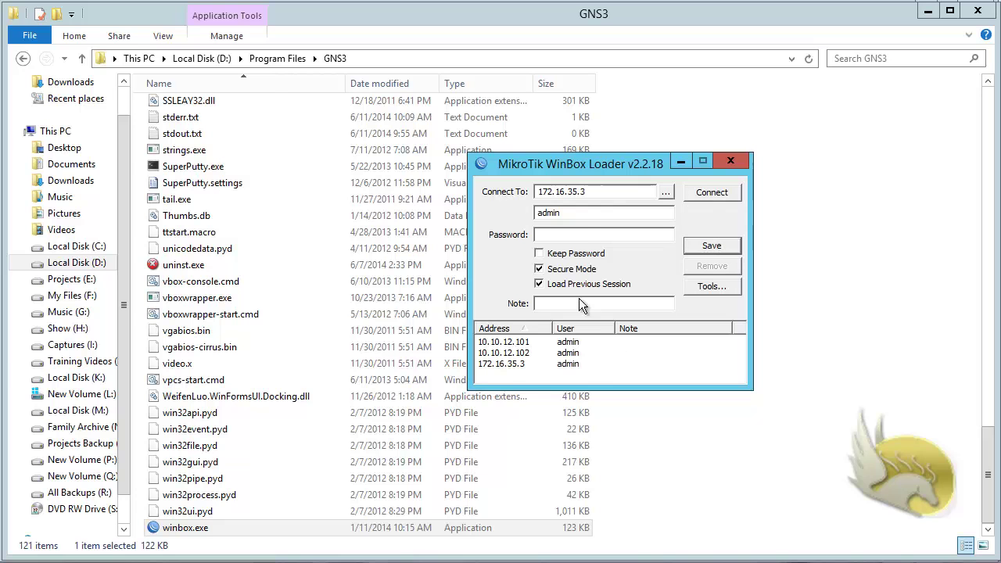
click(691, 194)
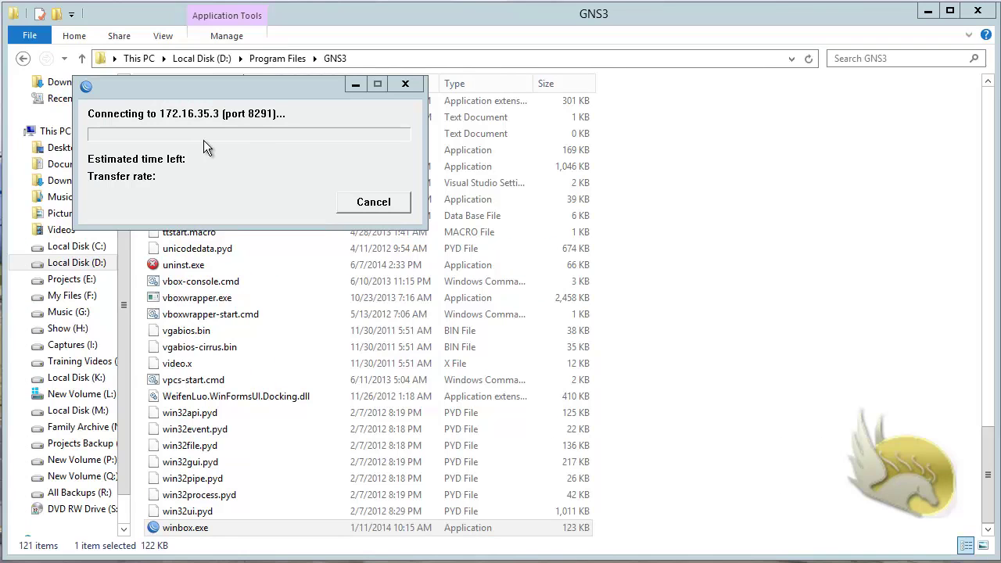
click(373, 202)
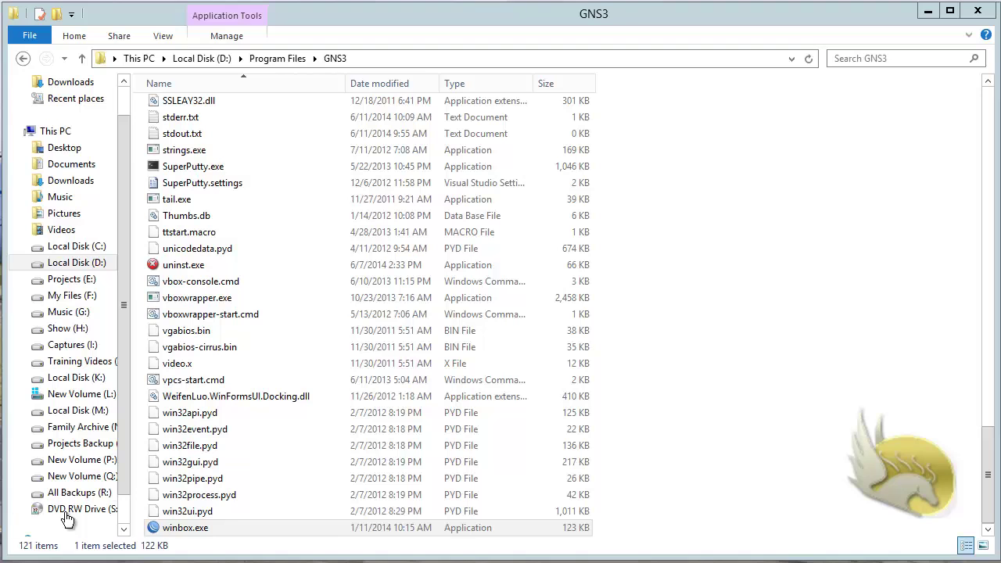
Step: Delete the saved 172.16.35.3 session and log in to the router at 172.16.35.103
double_click(180, 528)
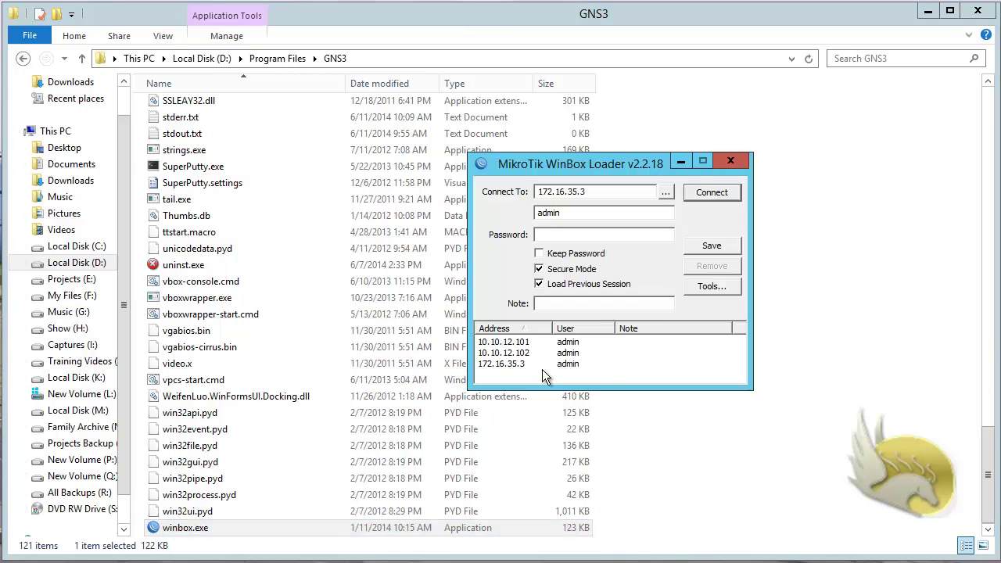
click(521, 364)
click(723, 272)
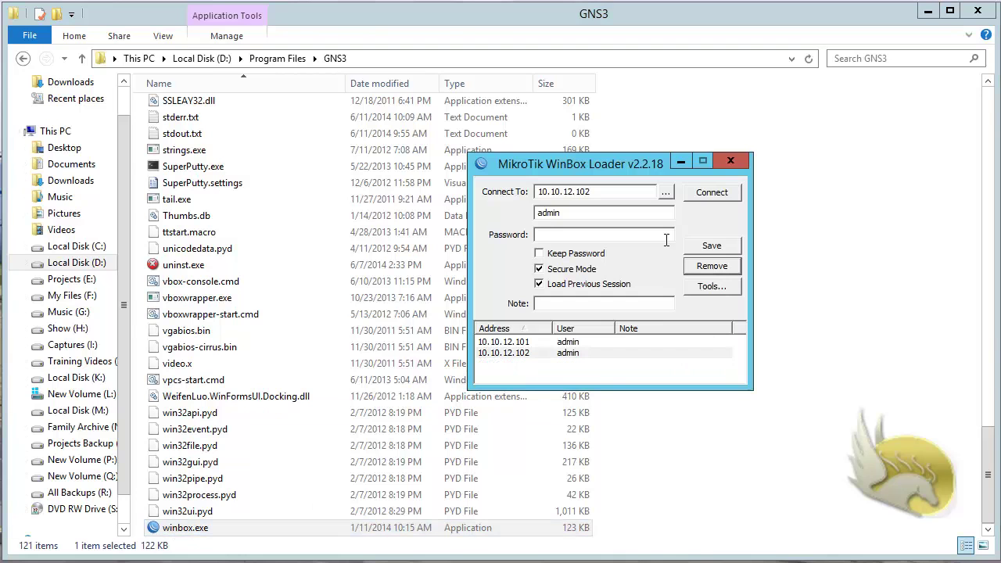
drag(613, 191, 530, 192)
text(172.16.35.103)
click(715, 195)
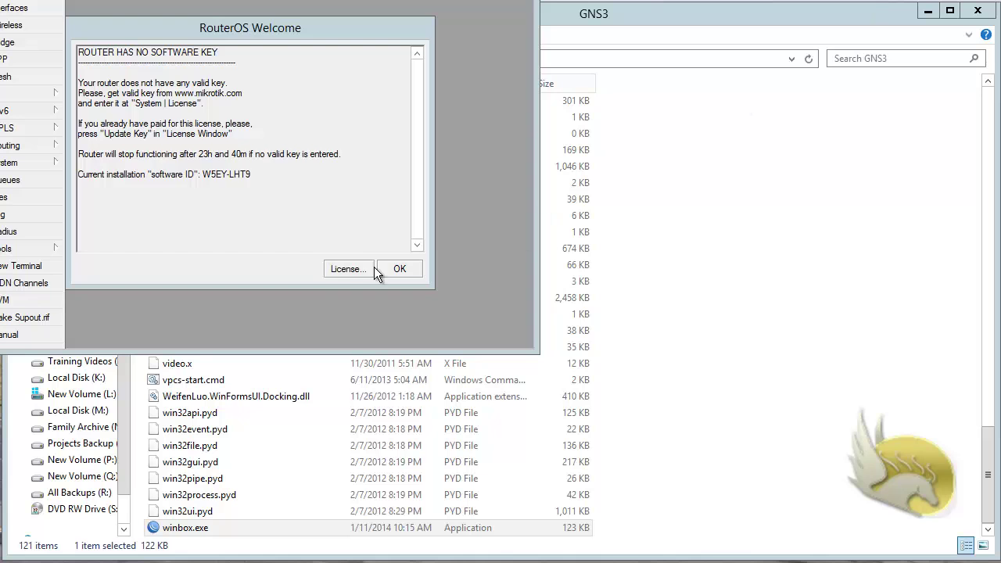
Step: Import the level 6 key file, reboot the router, and dismiss the disconnected error
click(358, 267)
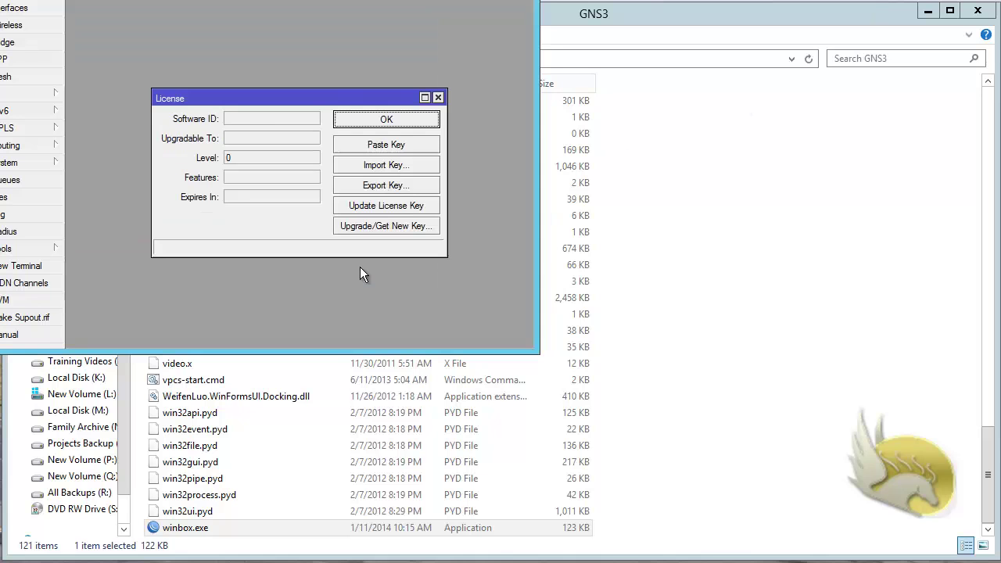
click(385, 165)
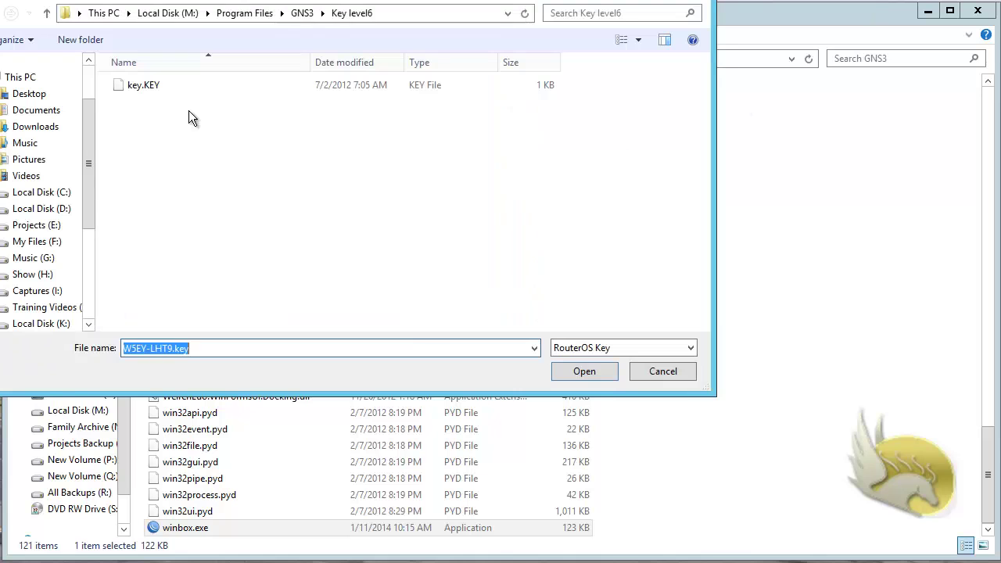
double_click(137, 86)
click(326, 174)
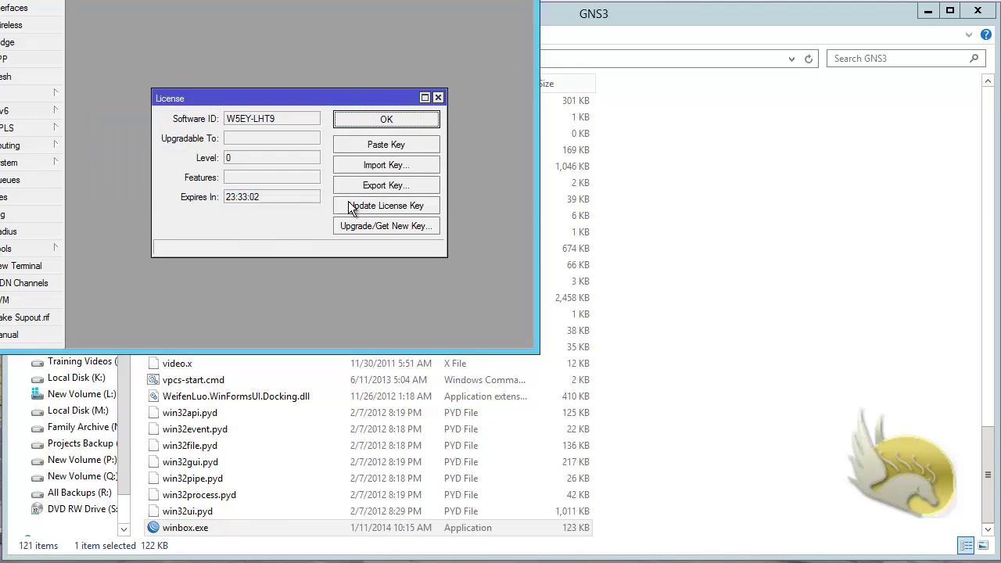
click(387, 118)
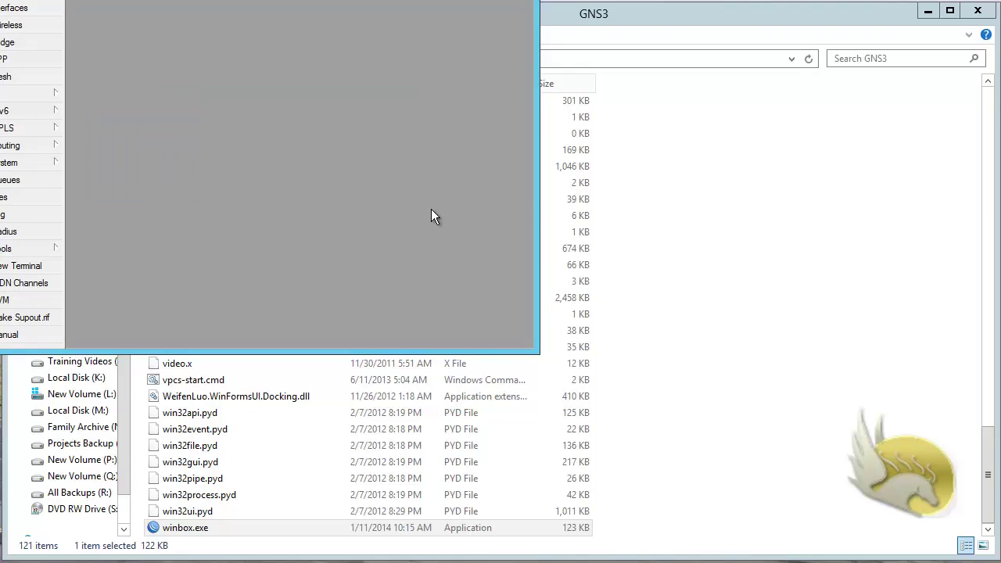
click(305, 179)
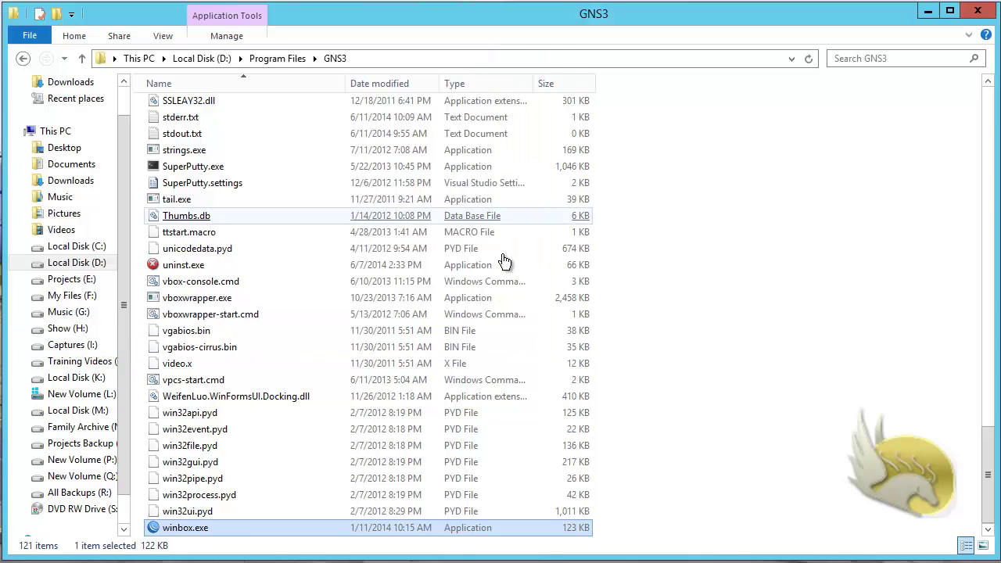
Step: Relaunch WinBox and connect to the router at 172.16.35.105
double_click(188, 528)
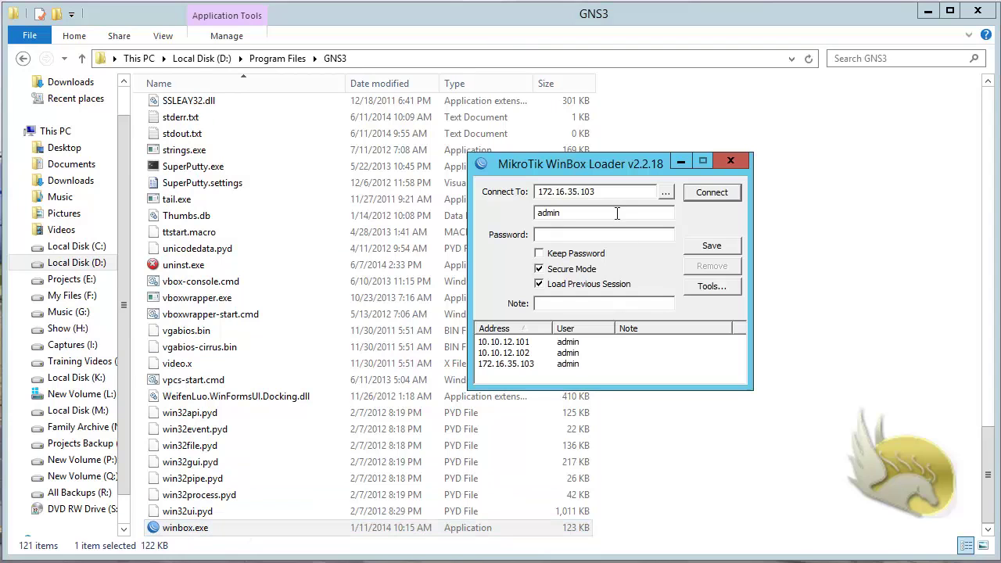
click(591, 192)
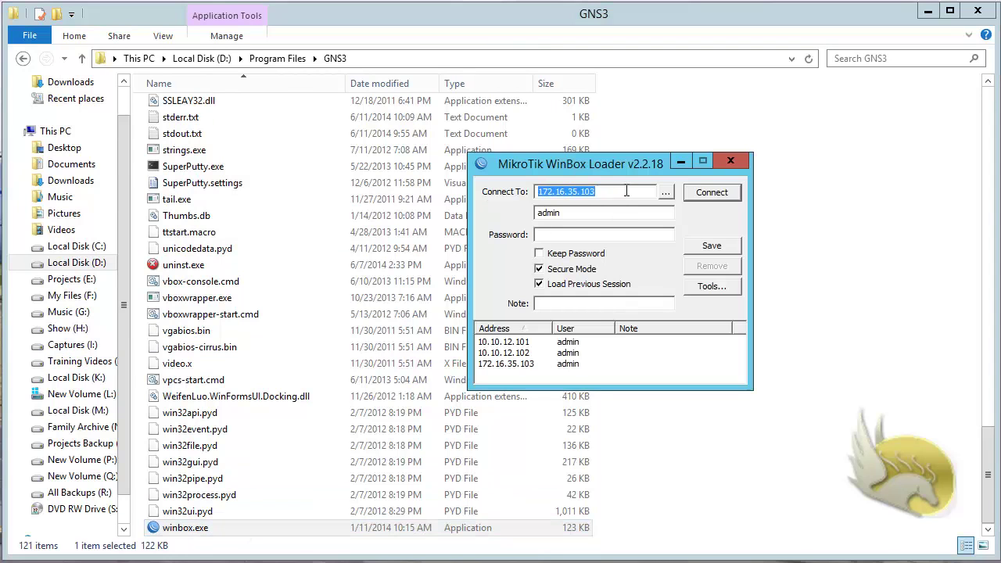
click(599, 192)
drag(592, 192, 610, 193)
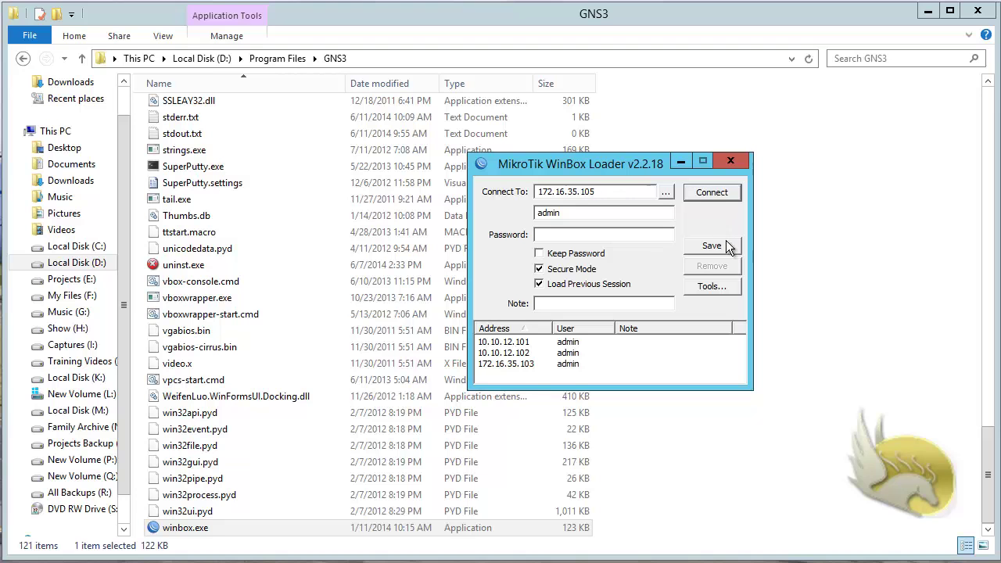
click(713, 192)
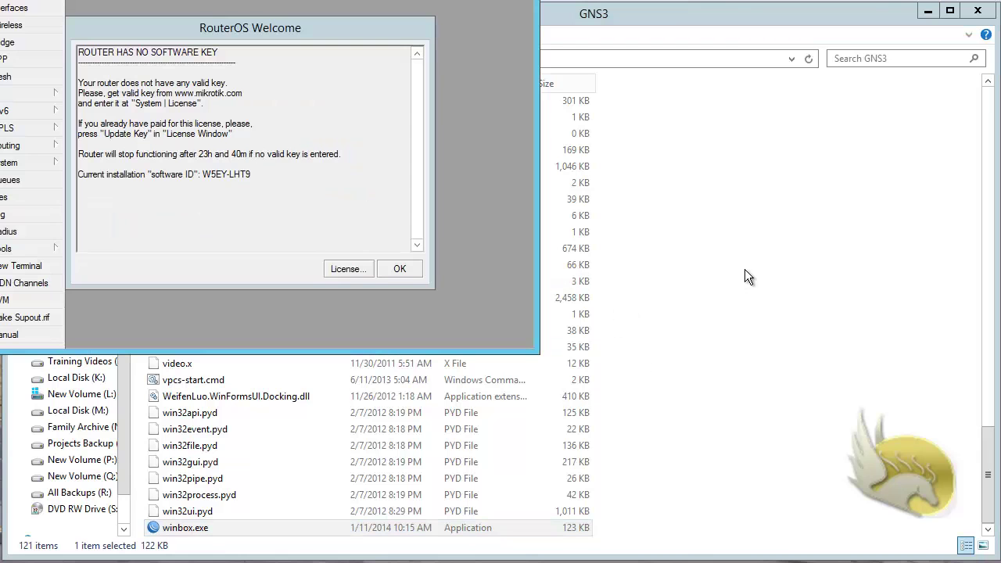
Step: Import the key.KEY licence, reboot the router, and dismiss the disconnected error
click(367, 269)
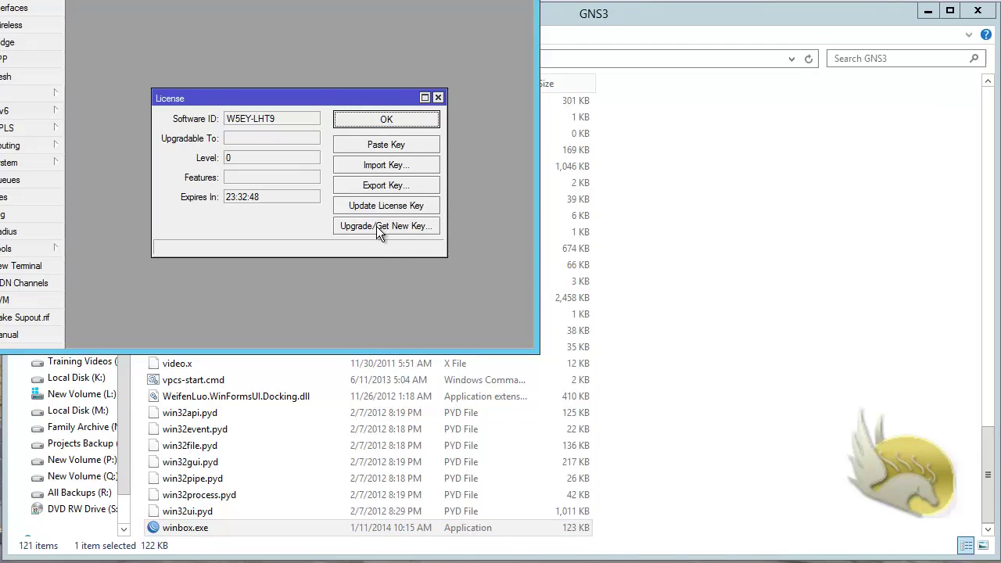
click(387, 167)
double_click(135, 88)
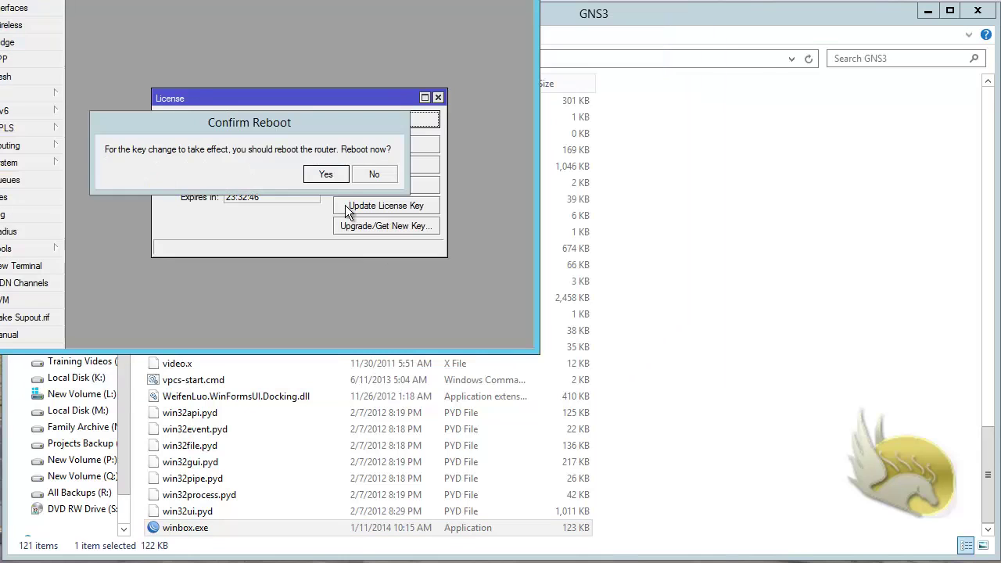
click(327, 173)
click(380, 119)
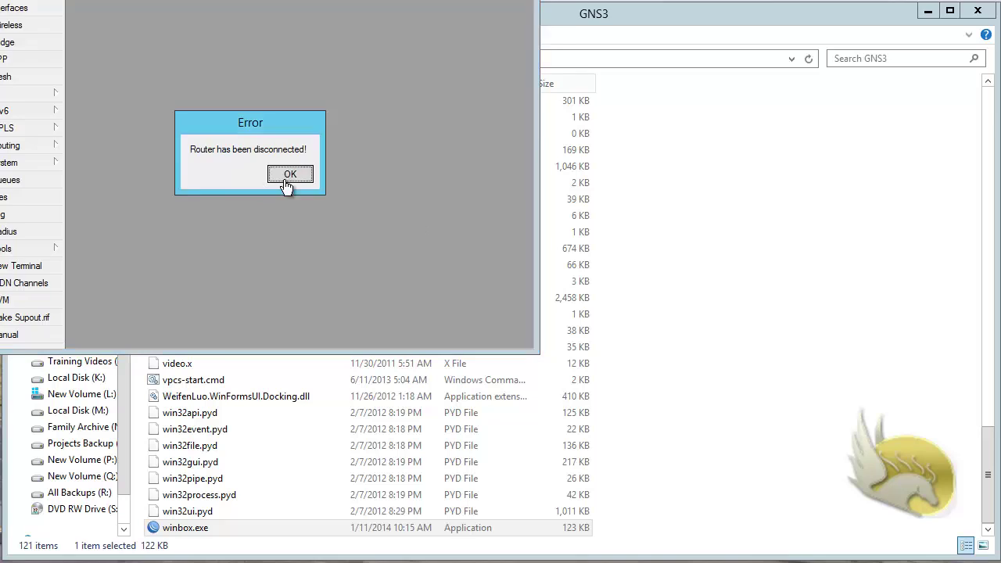
click(286, 172)
Step: Relaunch WinBox, save a 192.168.24.104 session, and connect to that router
double_click(202, 528)
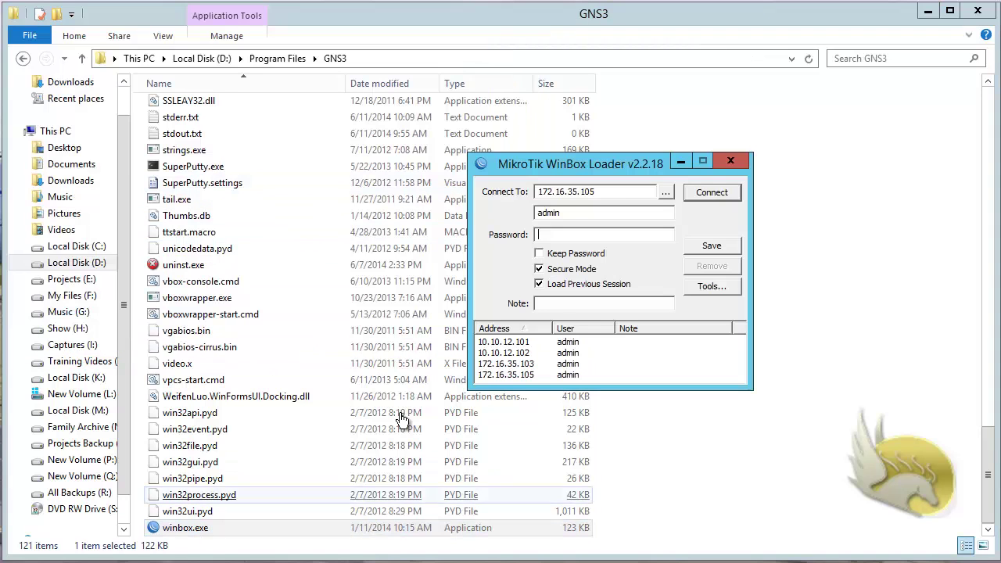
drag(603, 194, 499, 198)
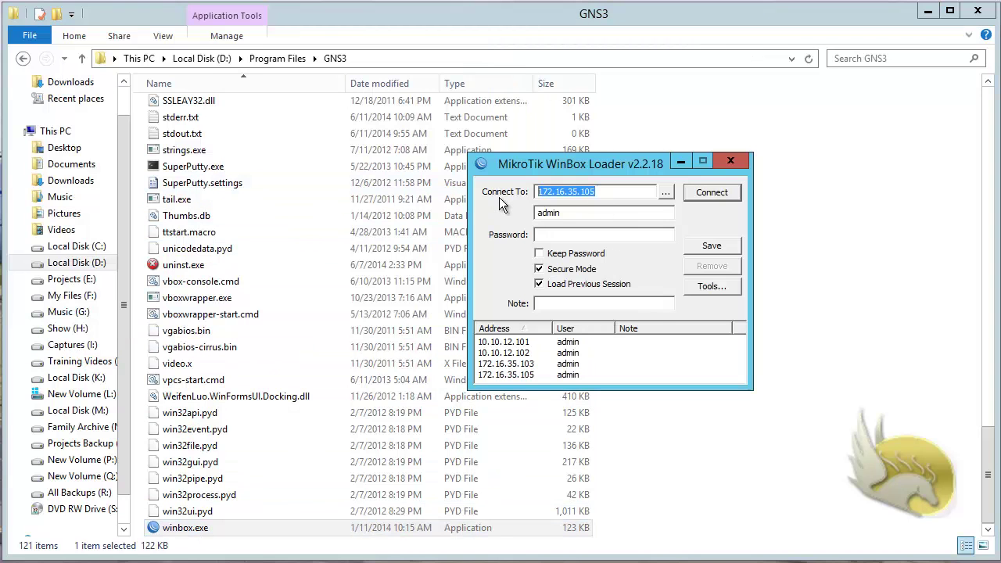
text(1)
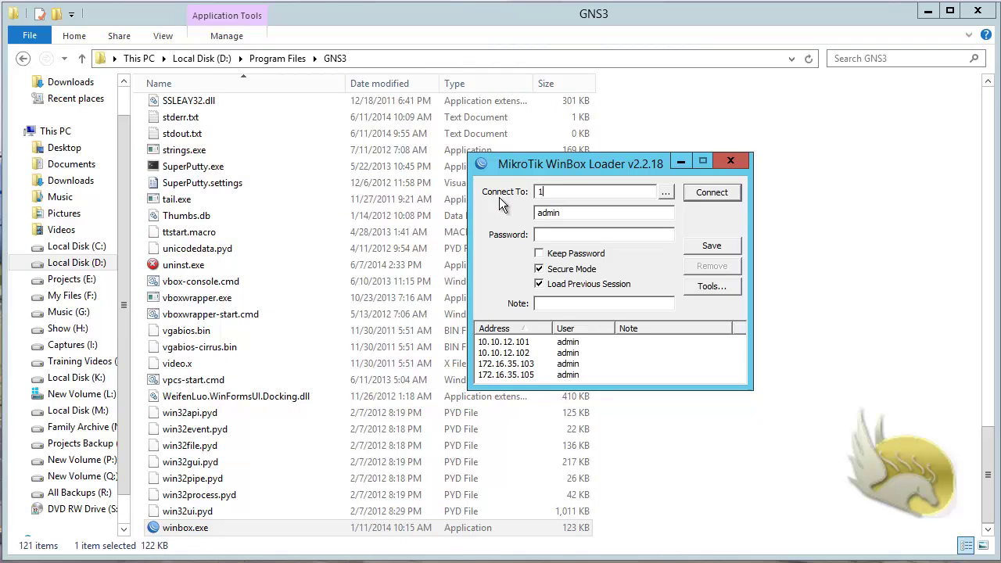
text(92.168.24.104)
drag(582, 388, 587, 427)
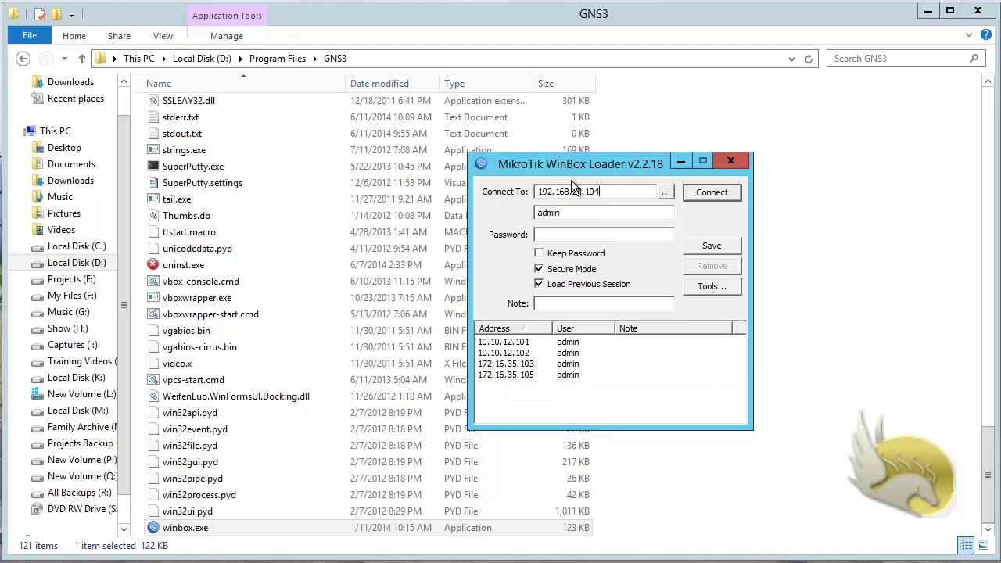
click(712, 246)
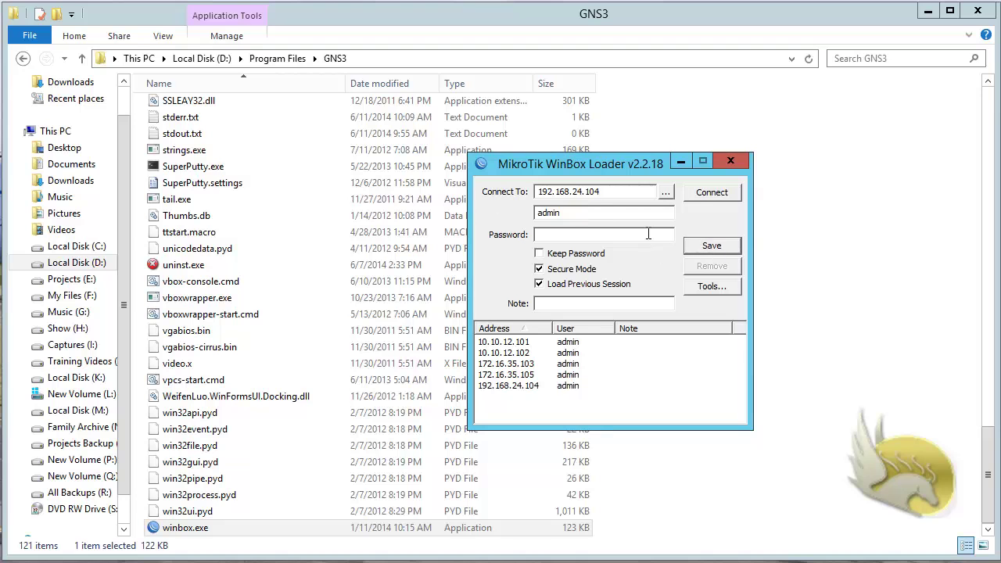
click(709, 193)
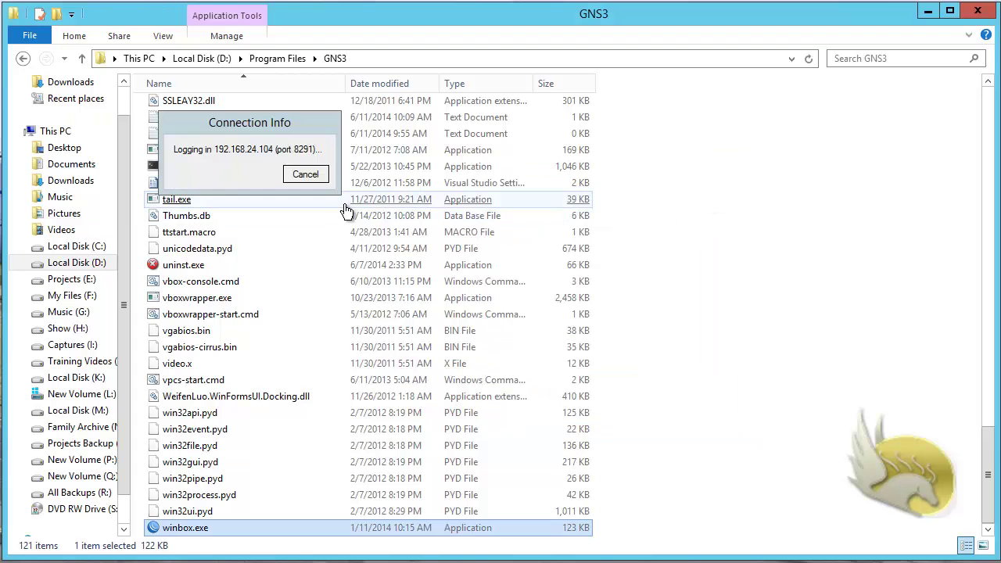
click(570, 270)
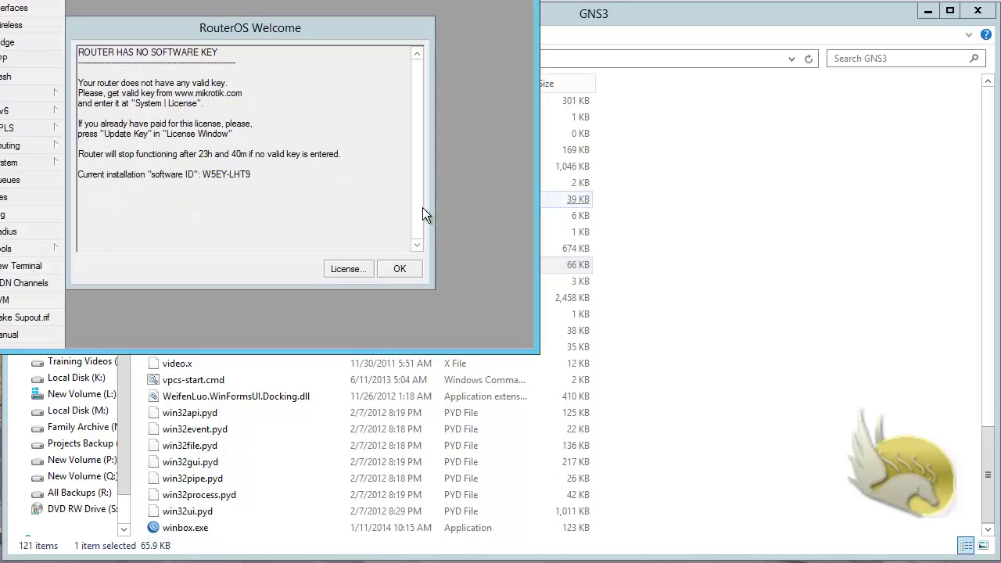
Step: Import the key.KEY licence onto 192.168.24.104, reboot it, and dismiss the disconnected error
click(358, 271)
click(391, 164)
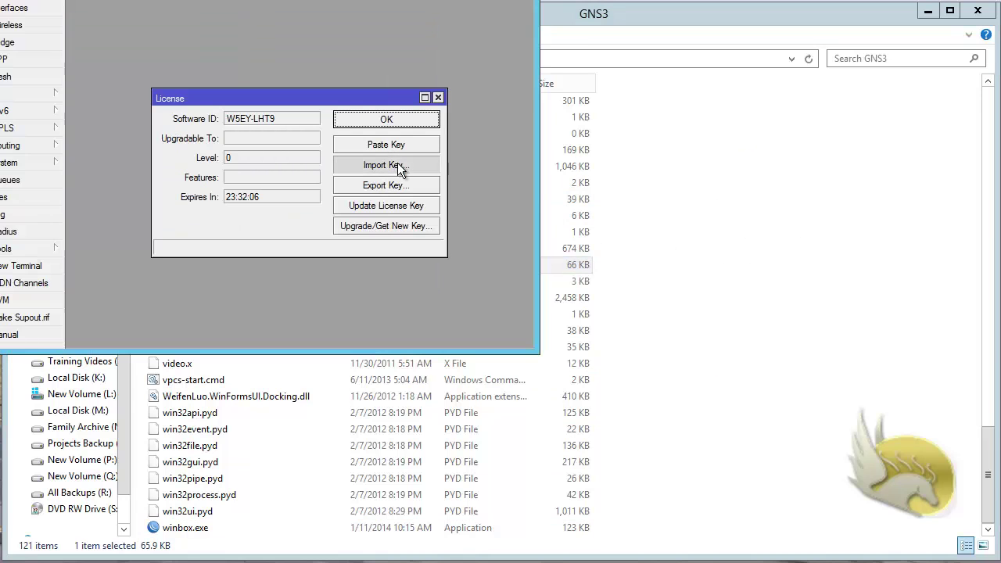
click(149, 88)
double_click(149, 88)
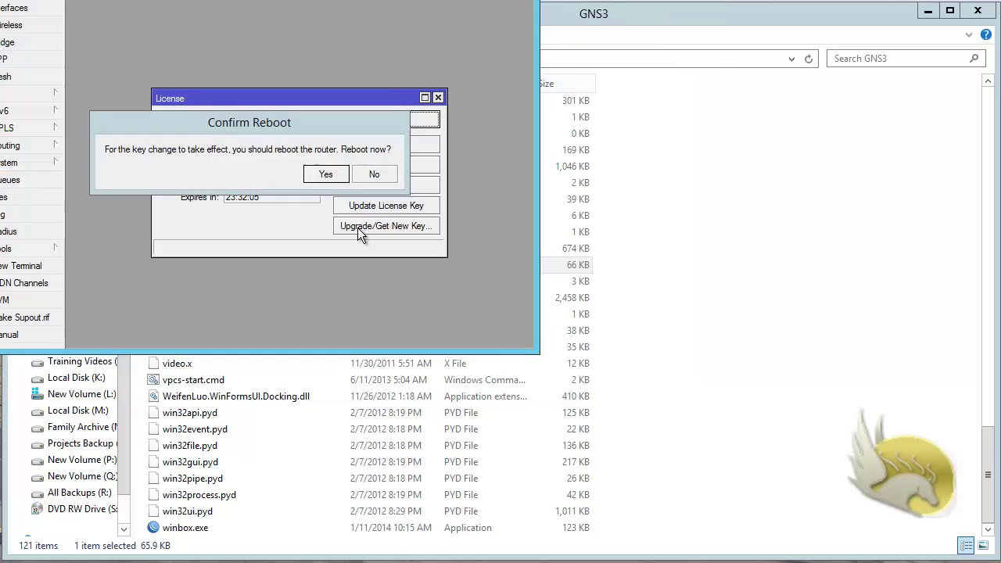
click(323, 172)
click(387, 122)
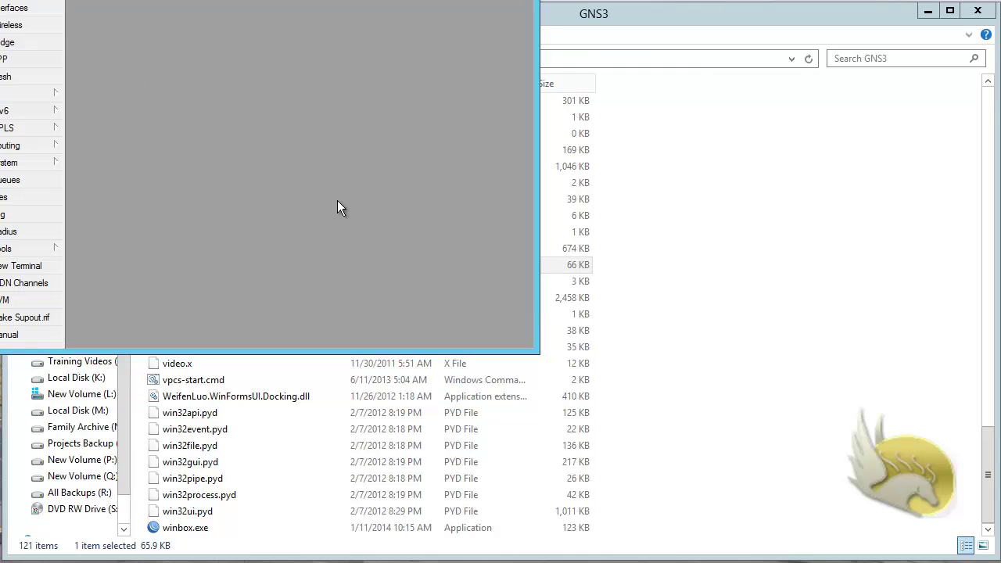
click(294, 173)
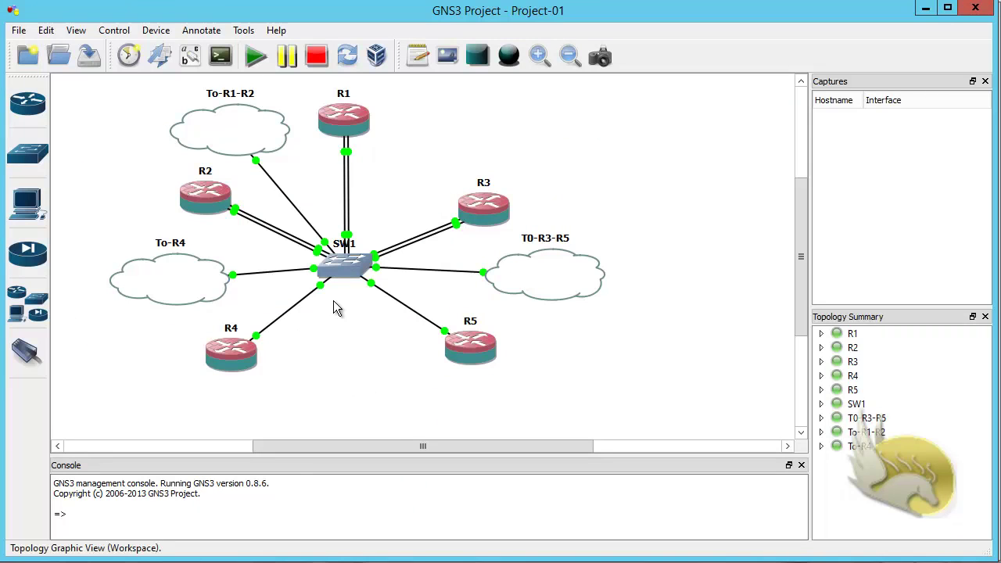
Step: Save Project-01, check the R5 and R4 consoles, then stop routers R1–R5
click(19, 29)
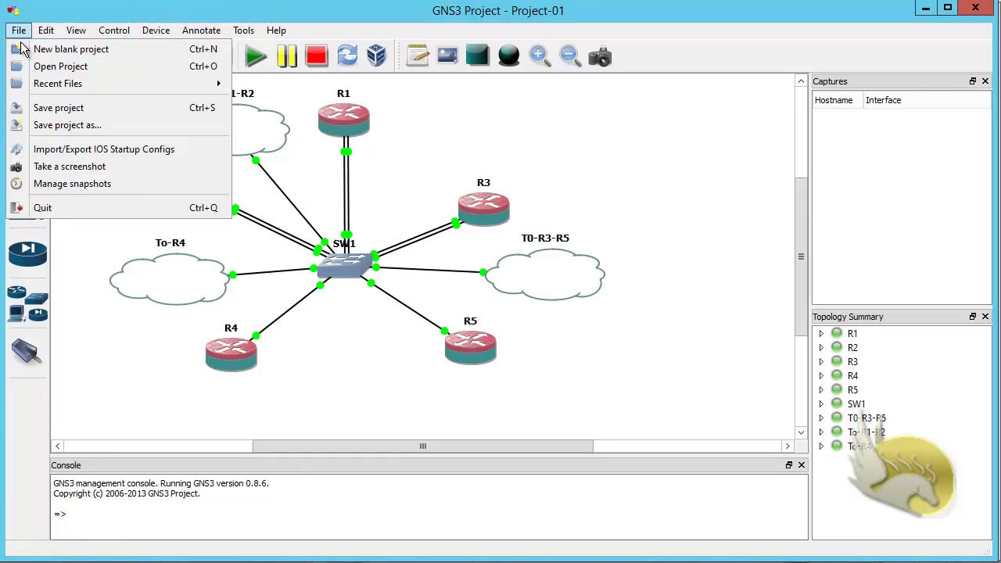
click(51, 109)
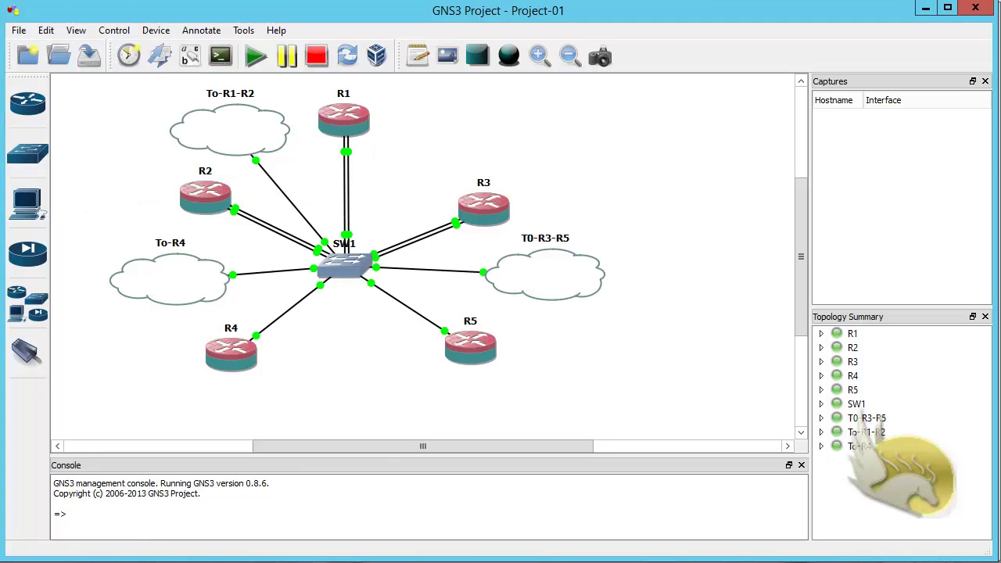
click(235, 539)
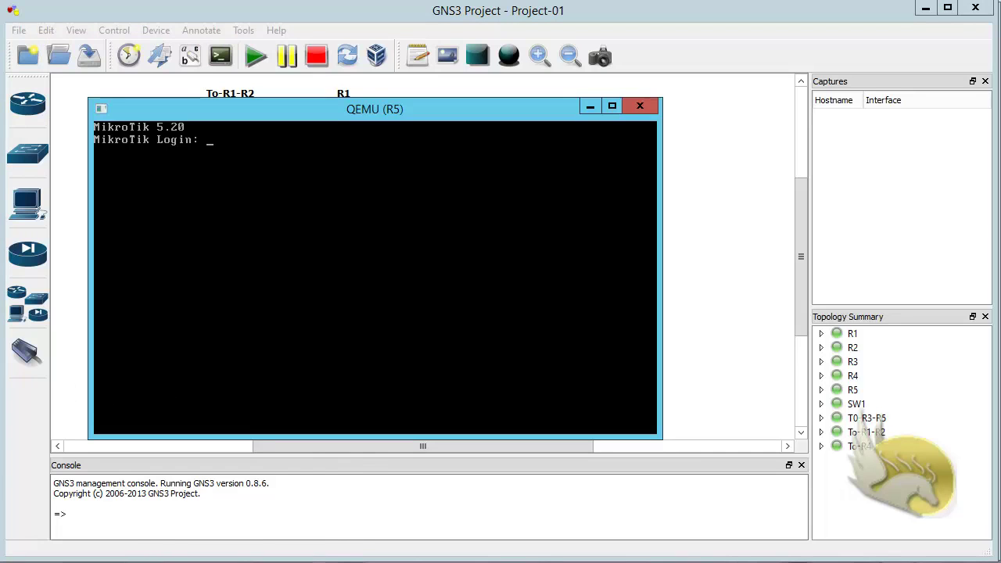
click(29, 523)
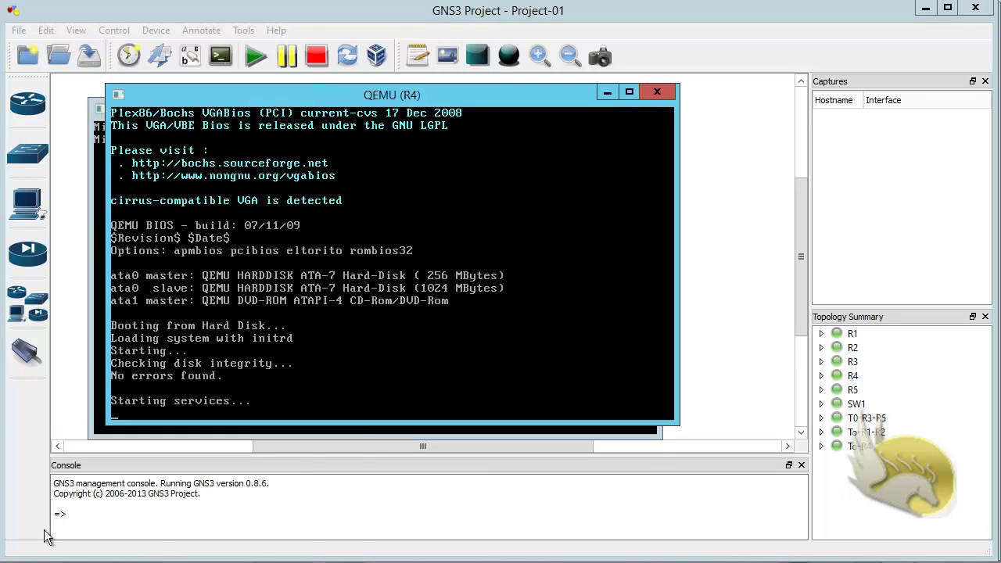
click(280, 15)
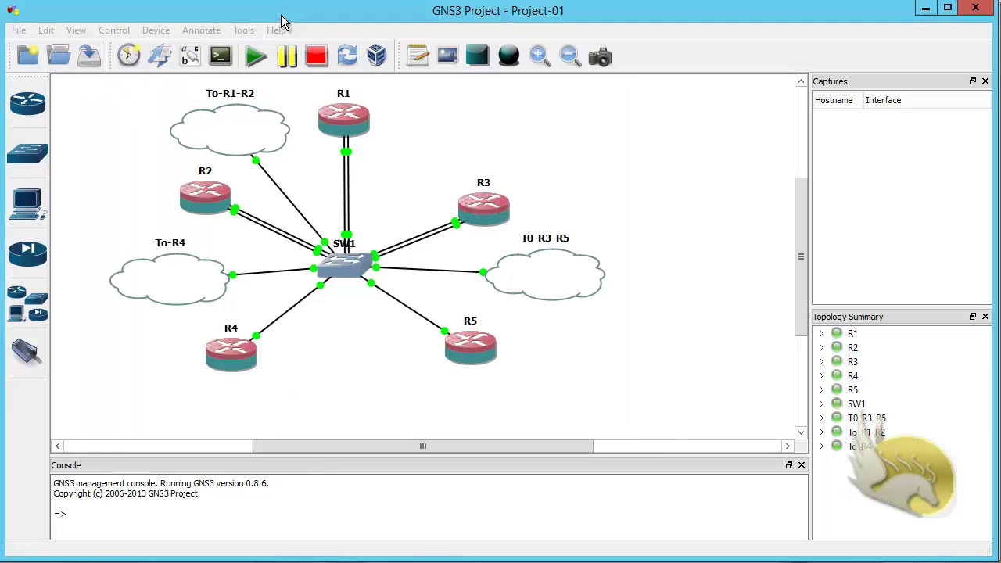
click(316, 61)
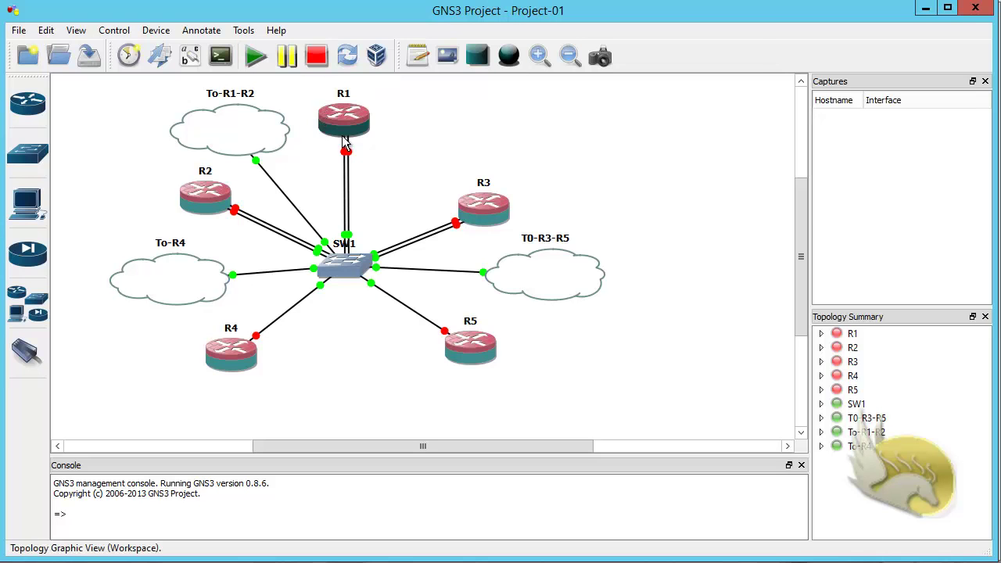